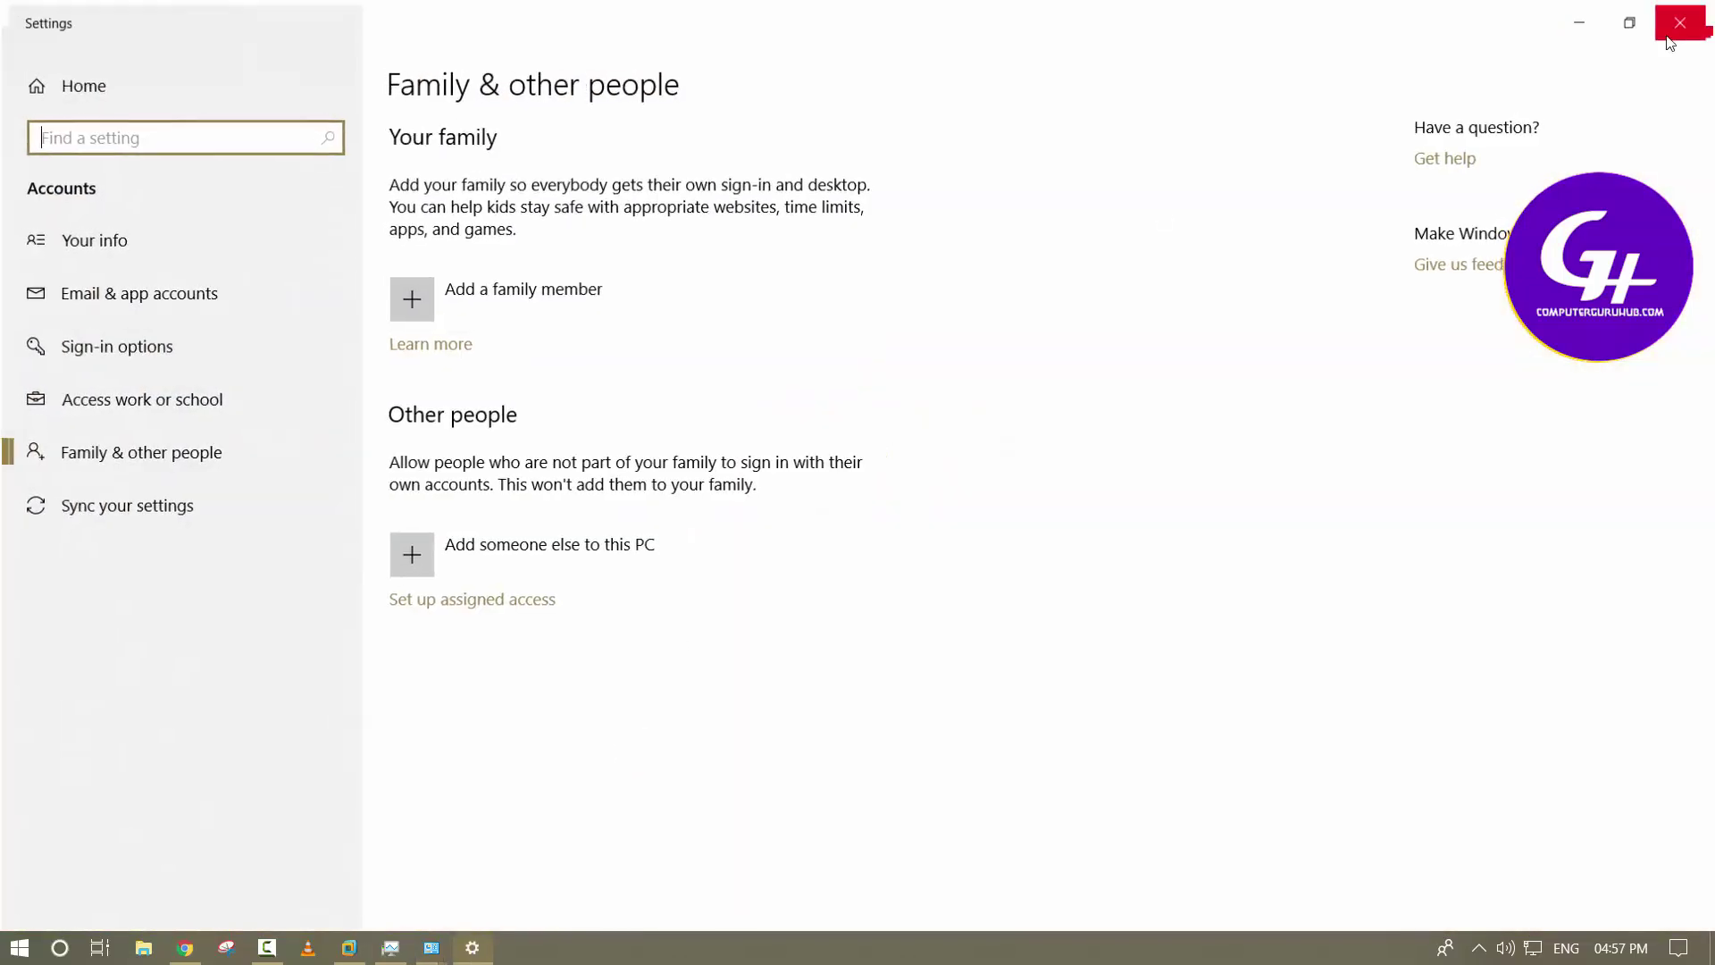
Close the Windows 10 Family & other people settings window
{"action": "left_click", "coordinate": [1668, 37]}
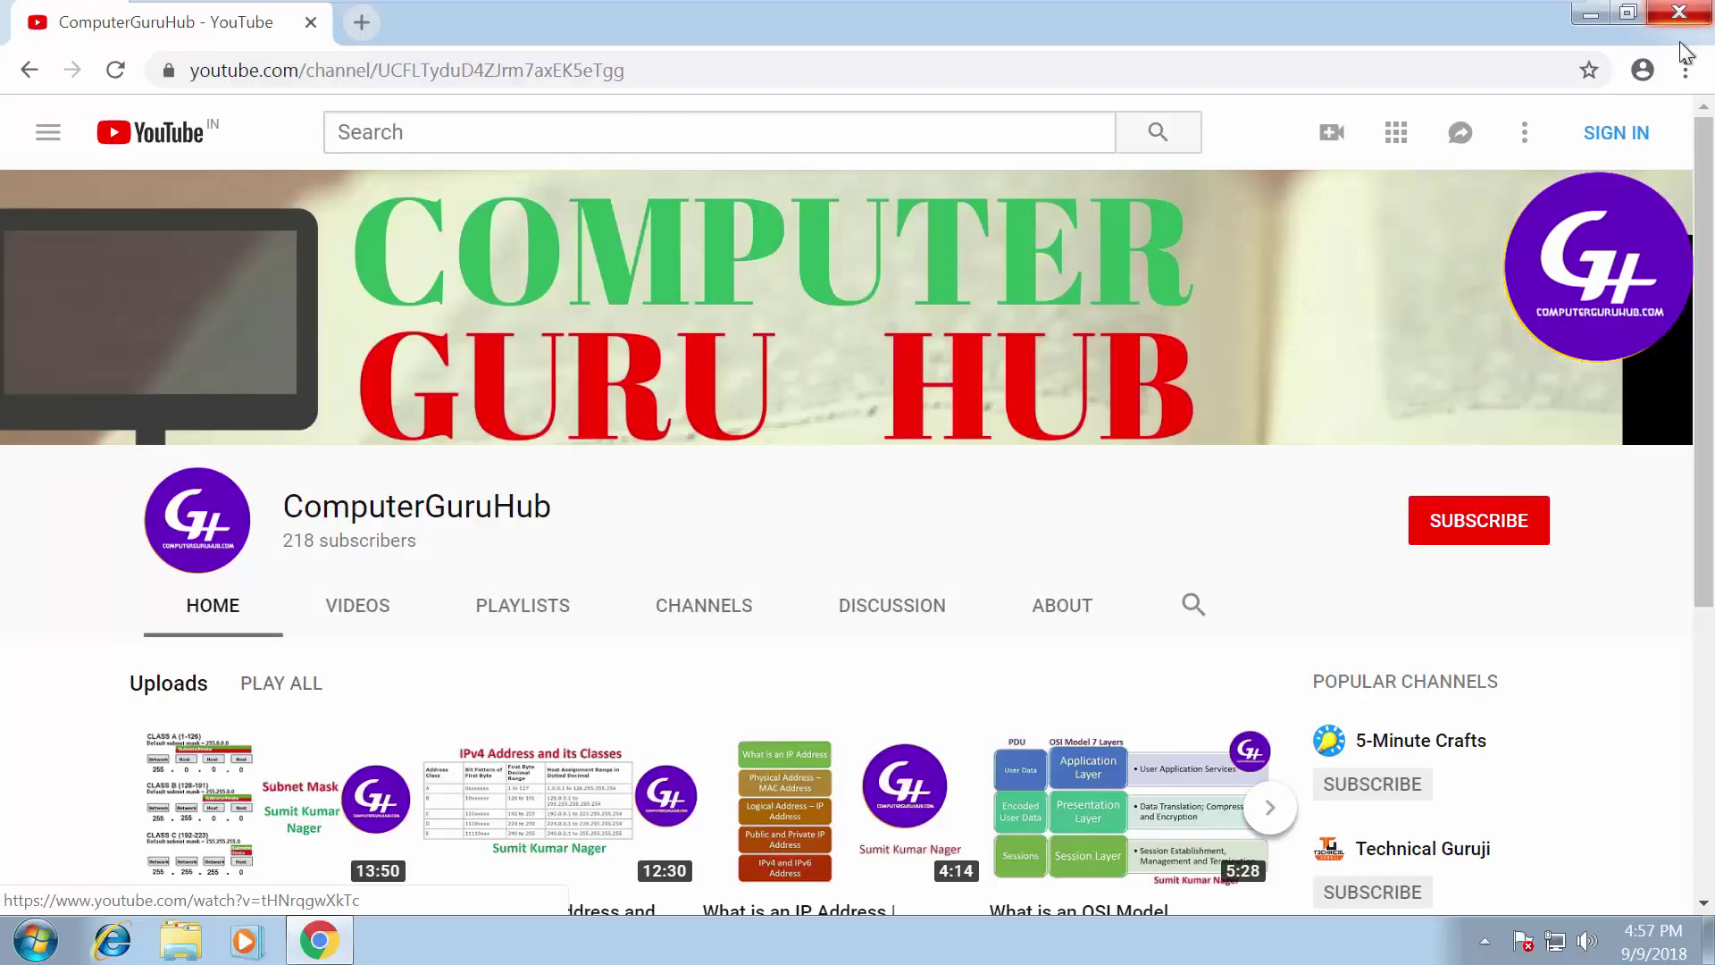
Open Control Panel's User Accounts and Family Safety, maximized, at the Add or remove user accounts page
{"action": "left_click", "coordinate": [29, 952]}
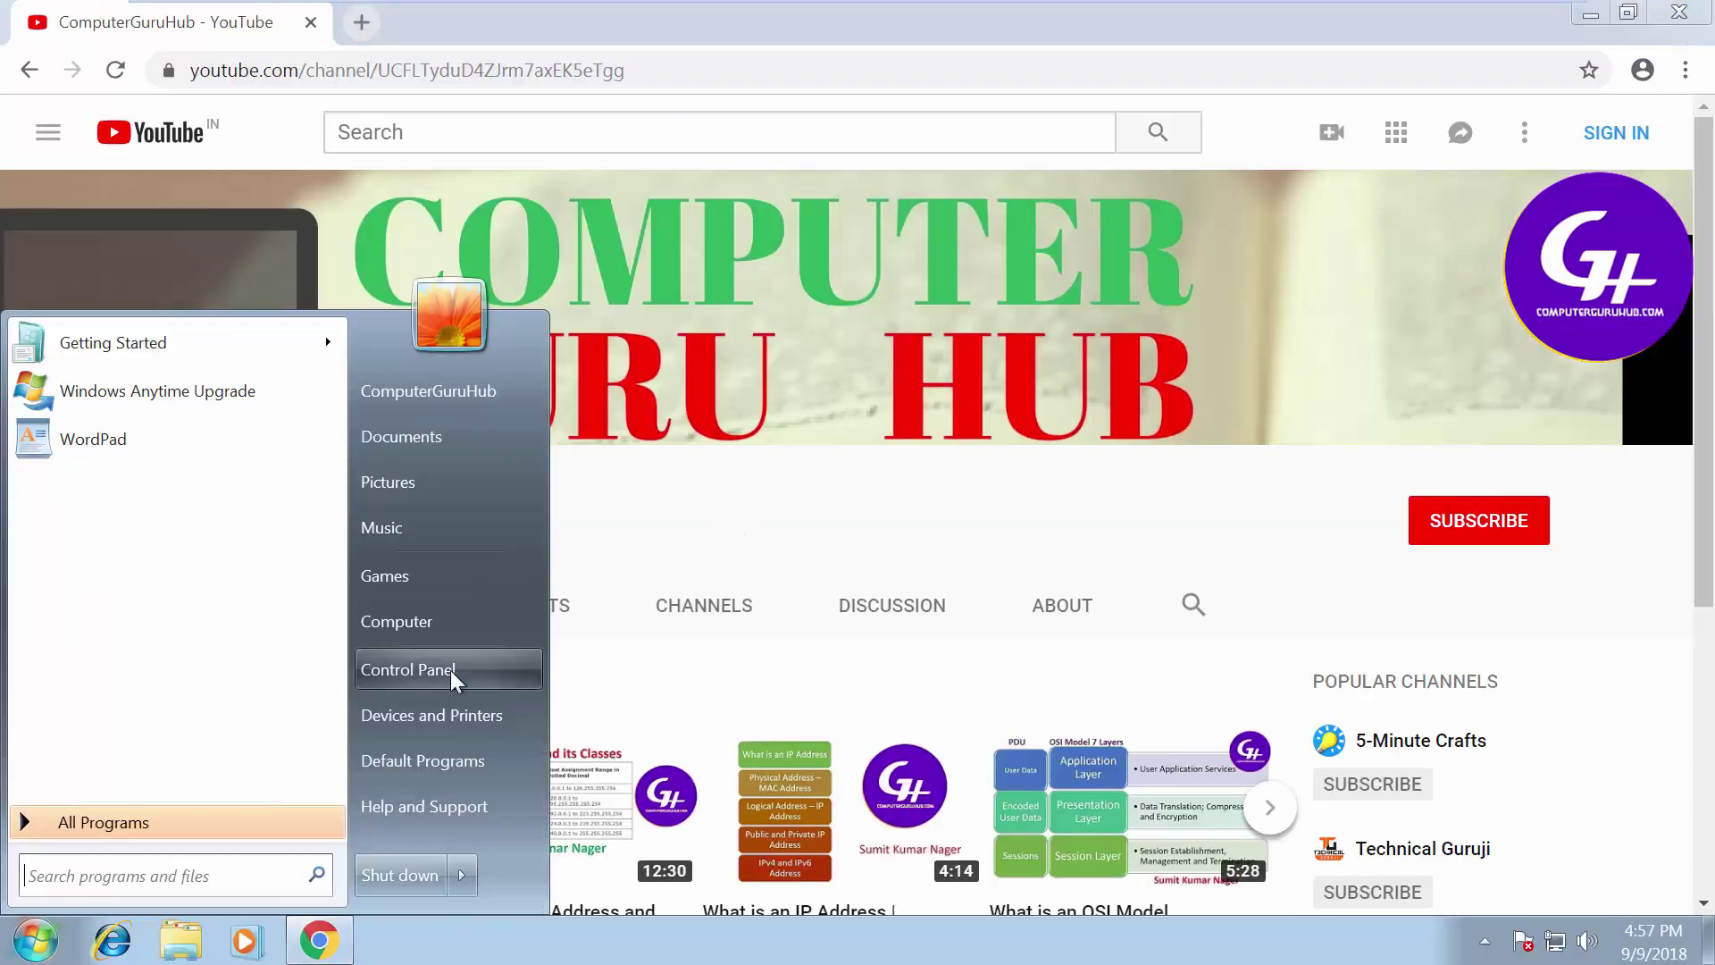
{"action": "left_click", "coordinate": [450, 671]}
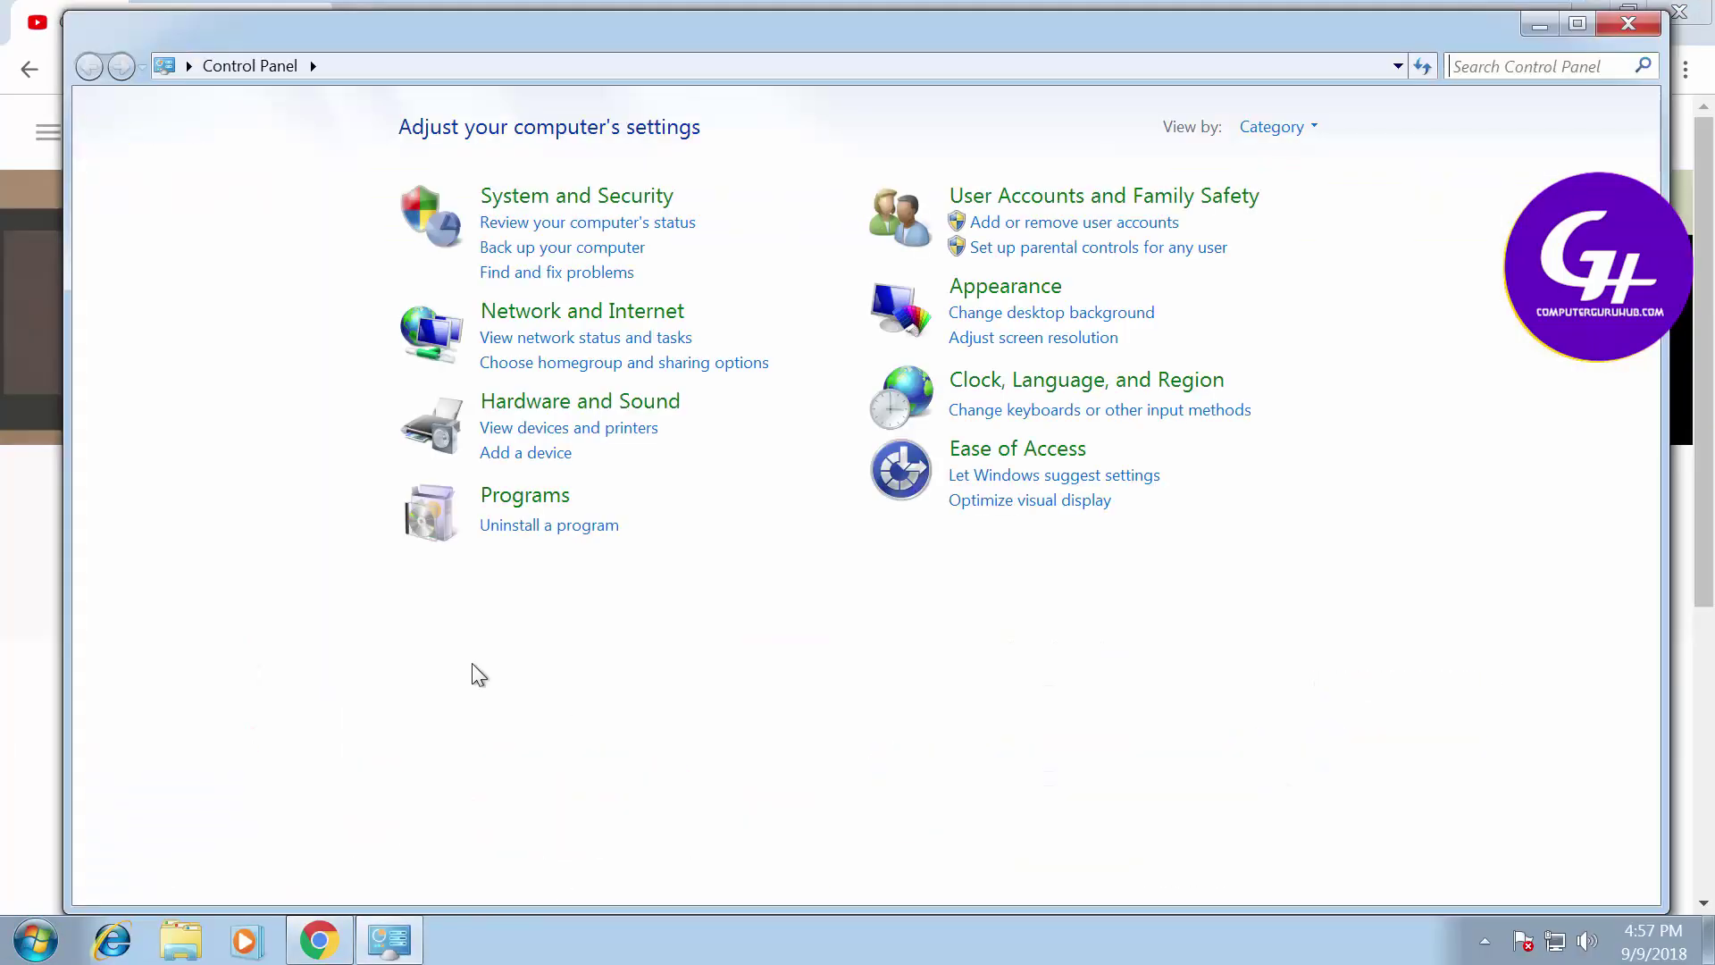
{"action": "left_click", "coordinate": [1068, 209]}
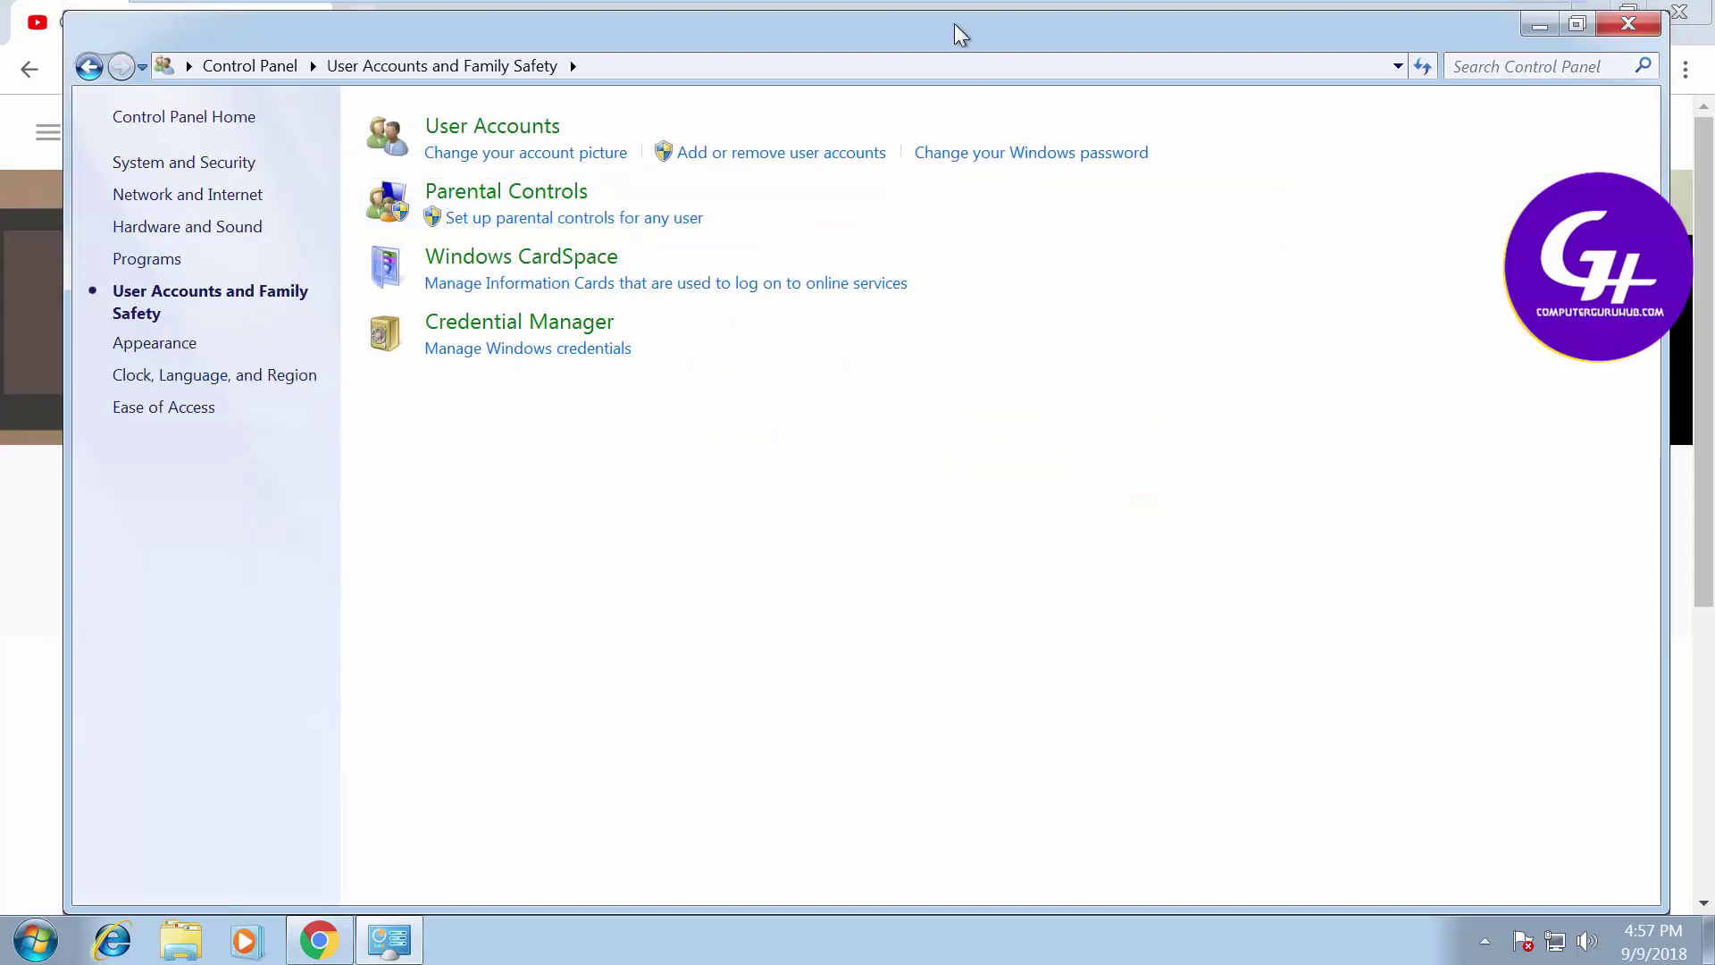
{"action": "double_click", "coordinate": [954, 23]}
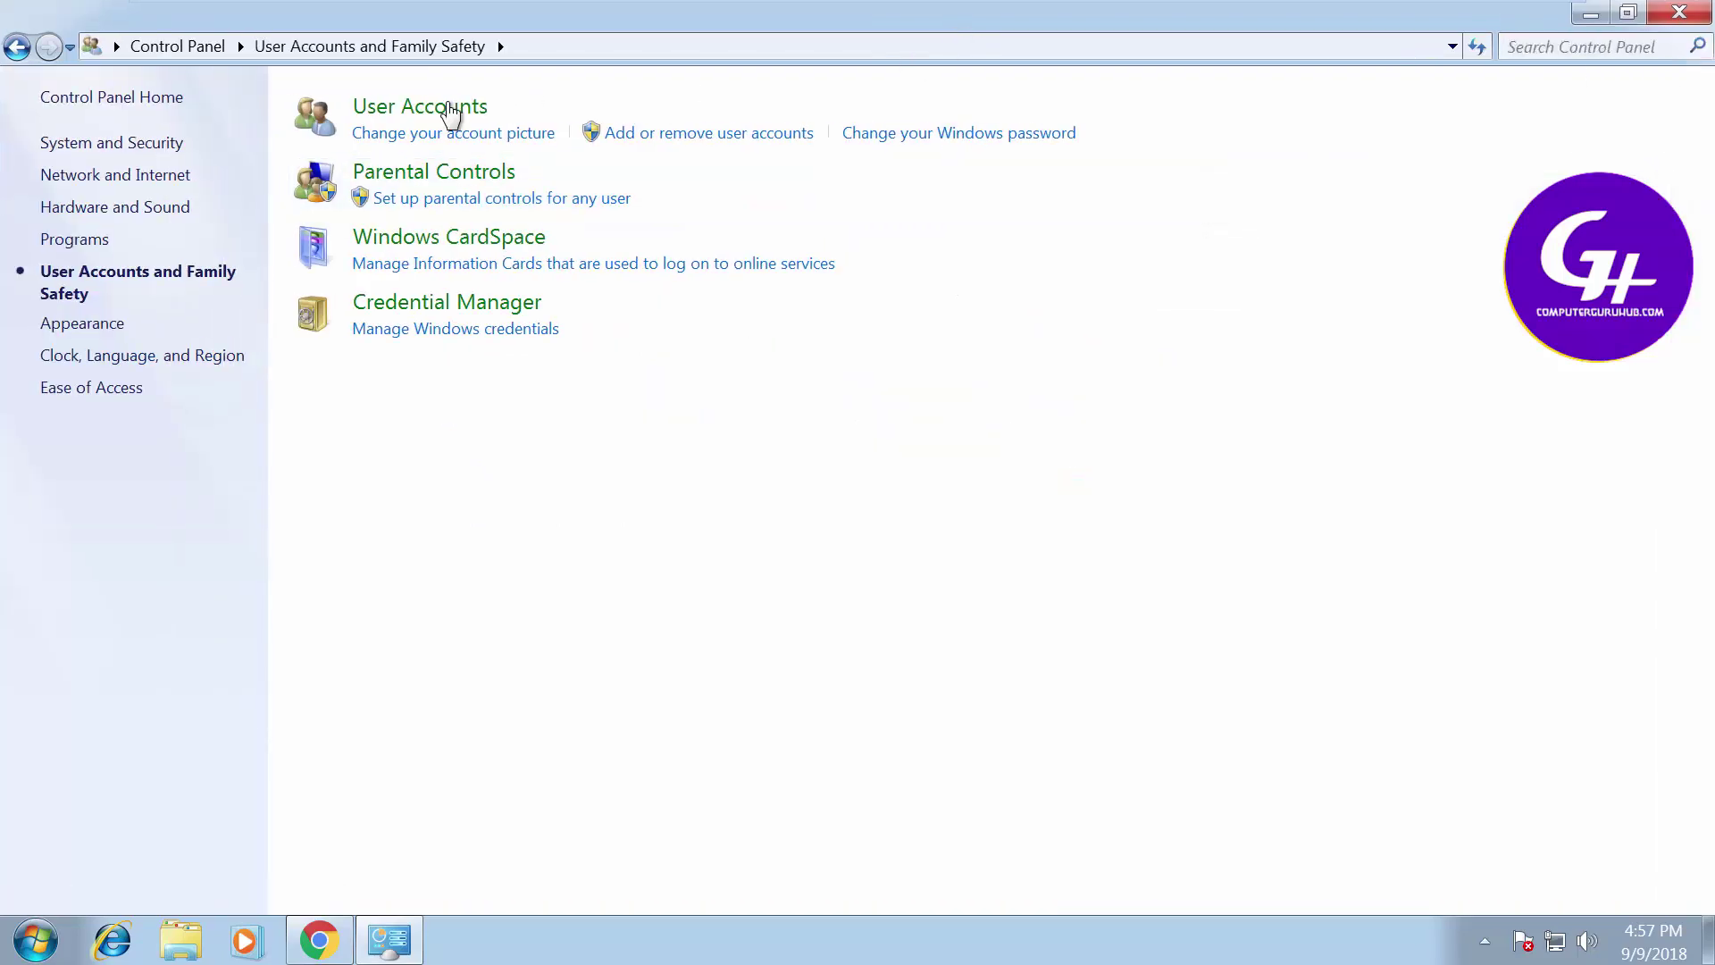
{"action": "left_click", "coordinate": [709, 134]}
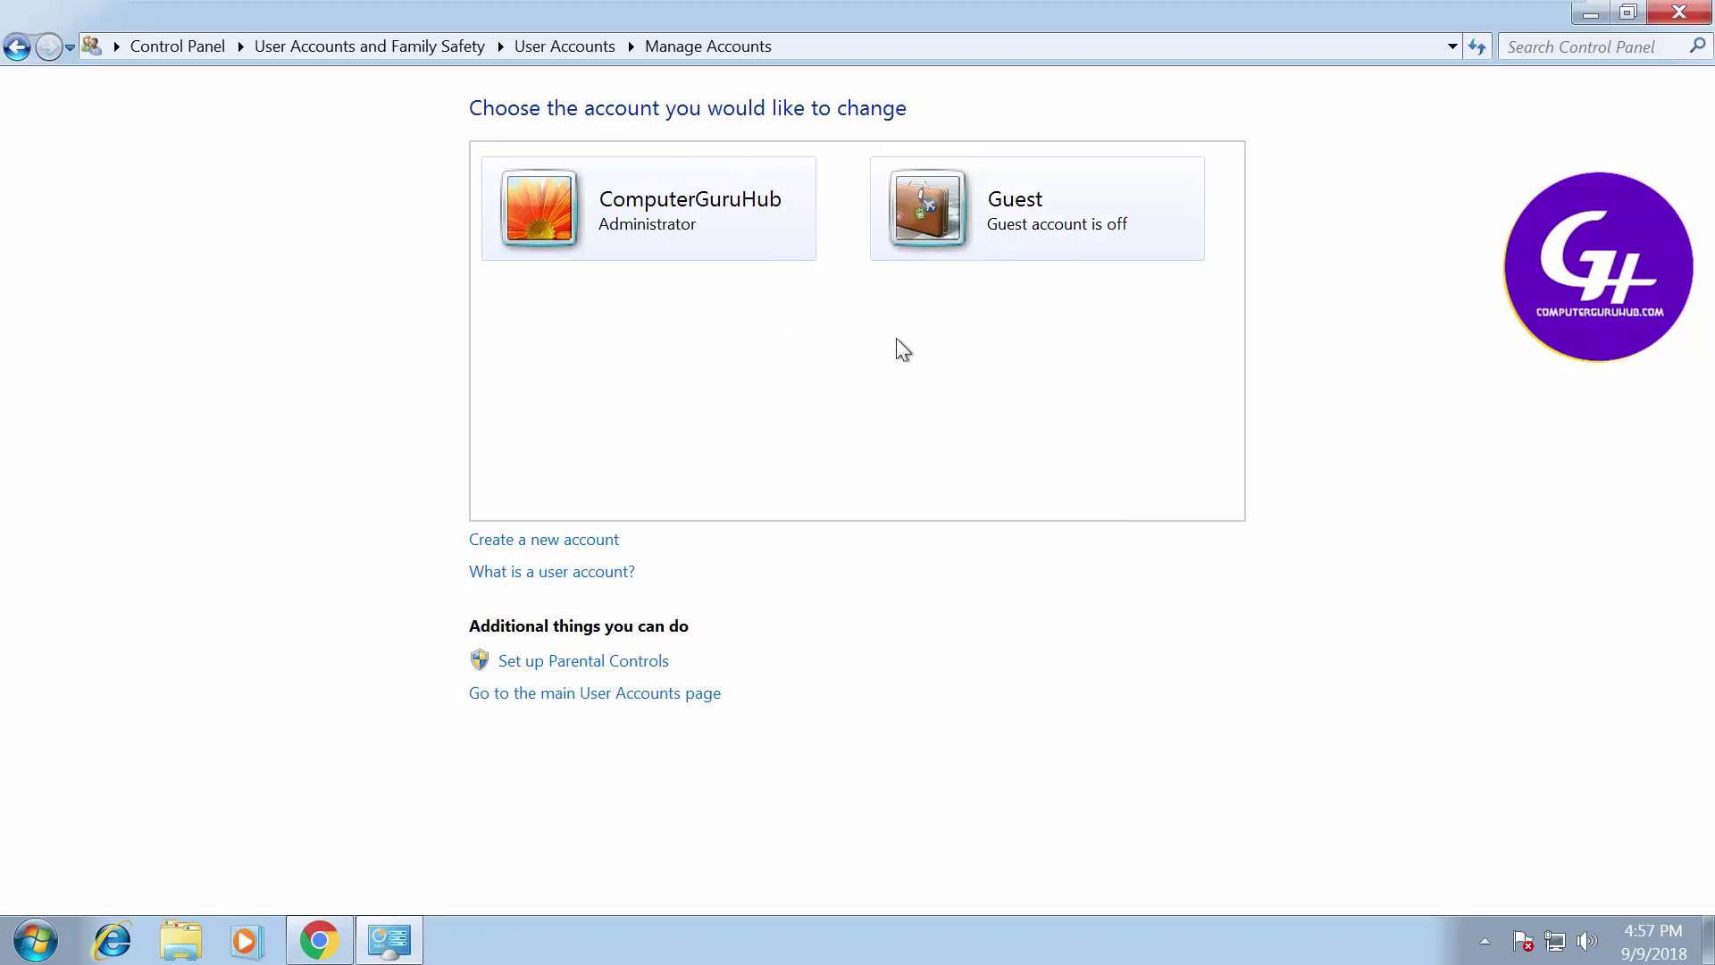
Create a new account named Temp with the Administrator account type
{"action": "left_click", "coordinate": [611, 539]}
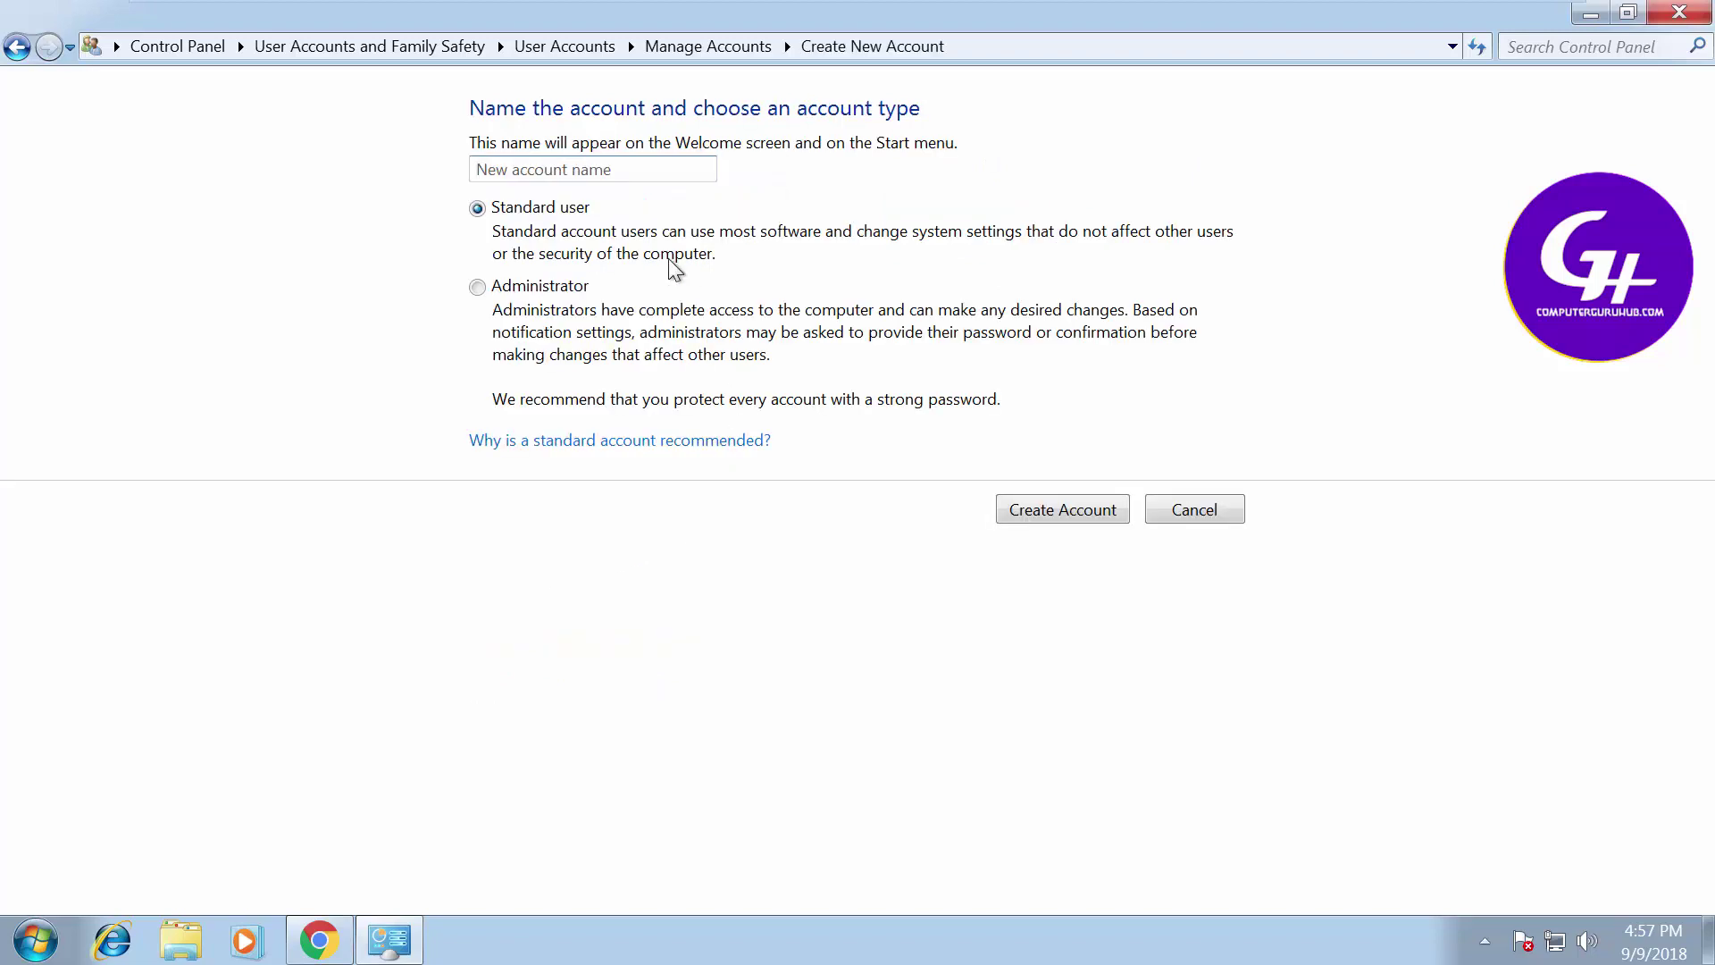
{"action": "left_click", "coordinate": [579, 178]}
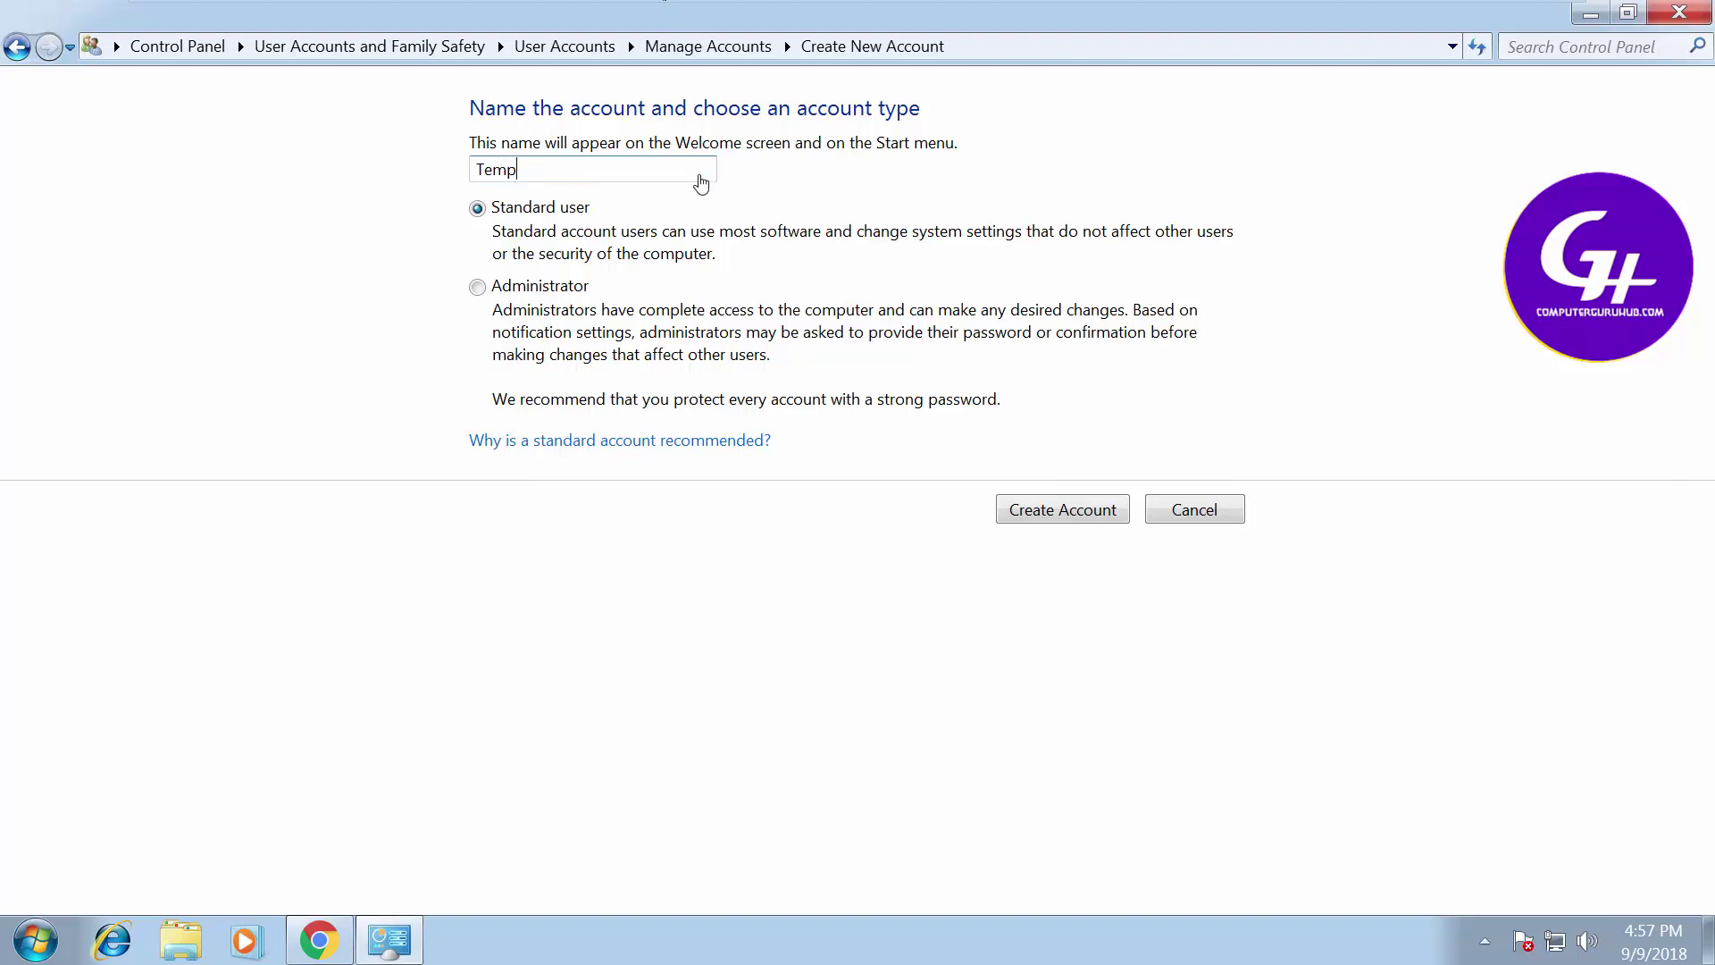
{"action": "left_click", "coordinate": [477, 288]}
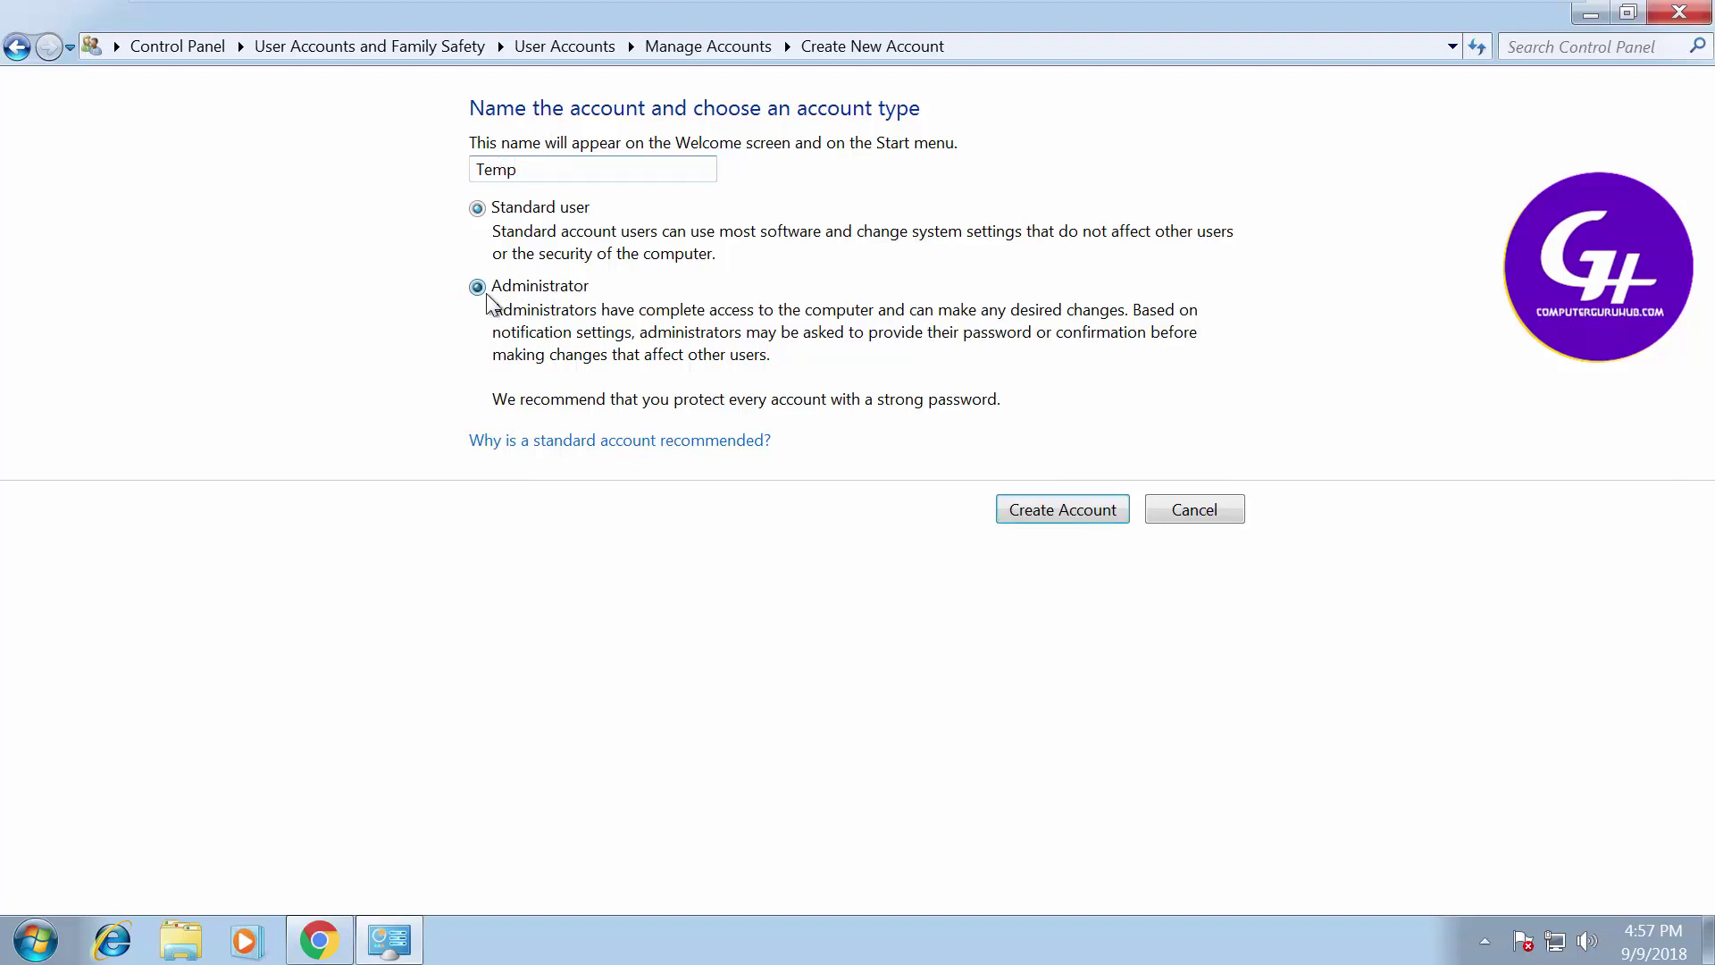
{"action": "left_click", "coordinate": [1048, 511]}
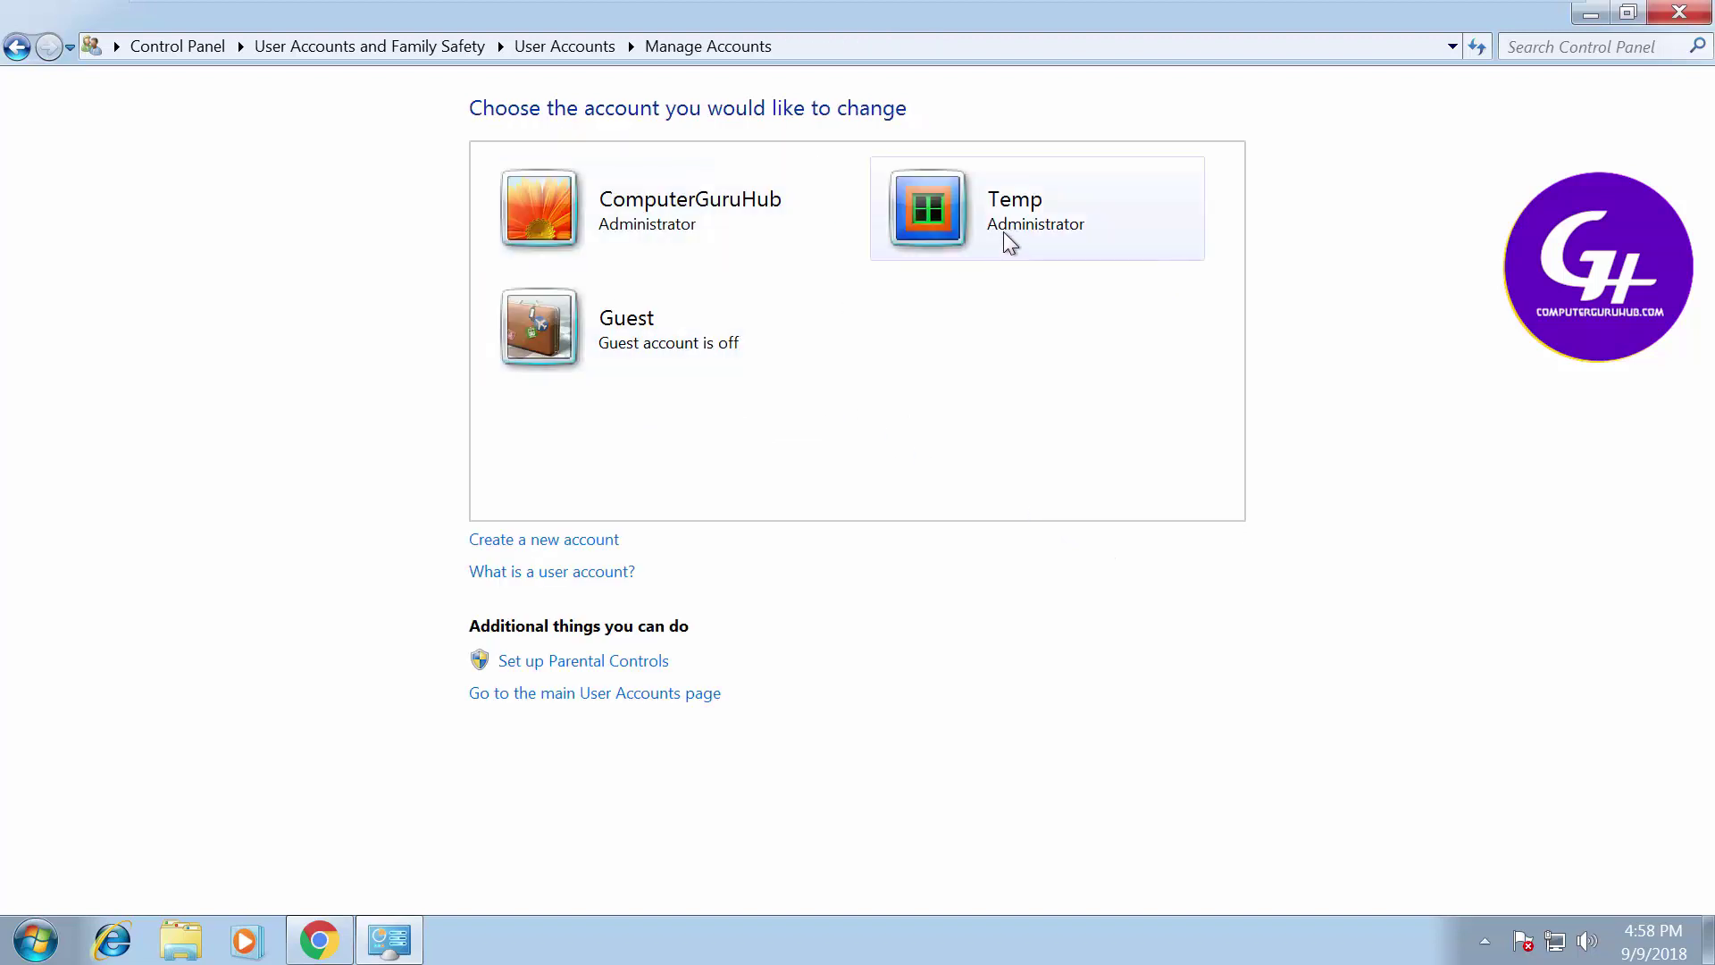
Open Temp's Create a password page, then type and clear a first password attempt
{"action": "left_click", "coordinate": [1004, 234]}
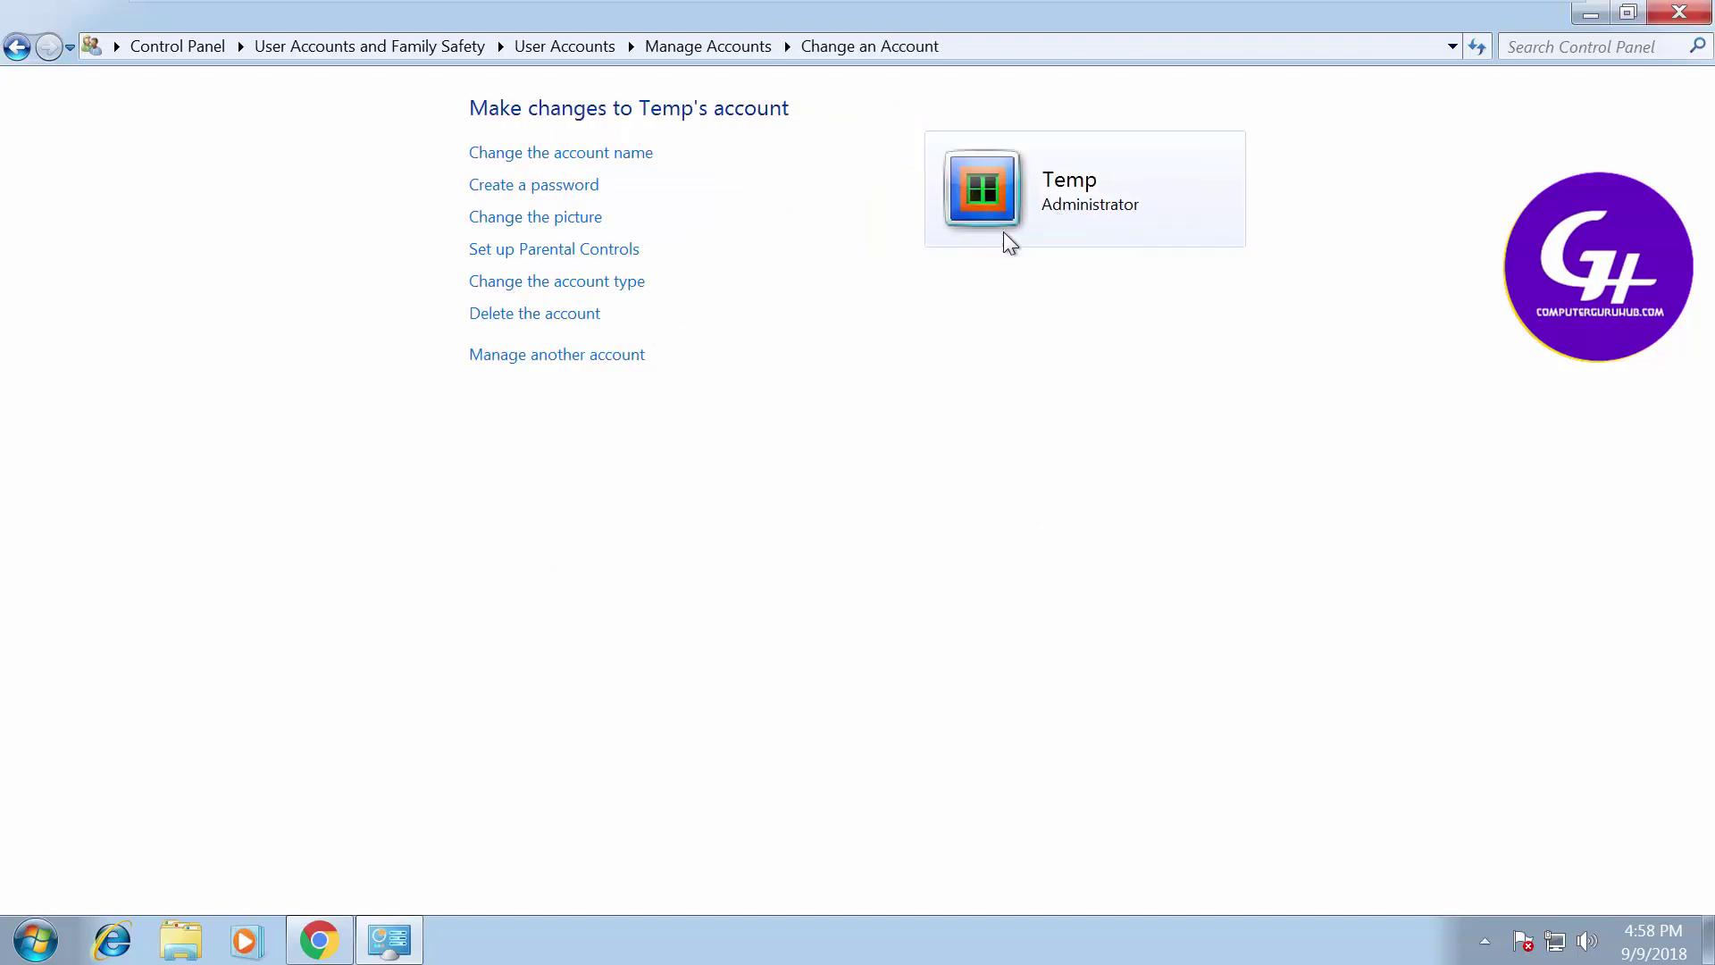
{"action": "left_click", "coordinate": [561, 188]}
{"action": "left_click", "coordinate": [567, 393]}
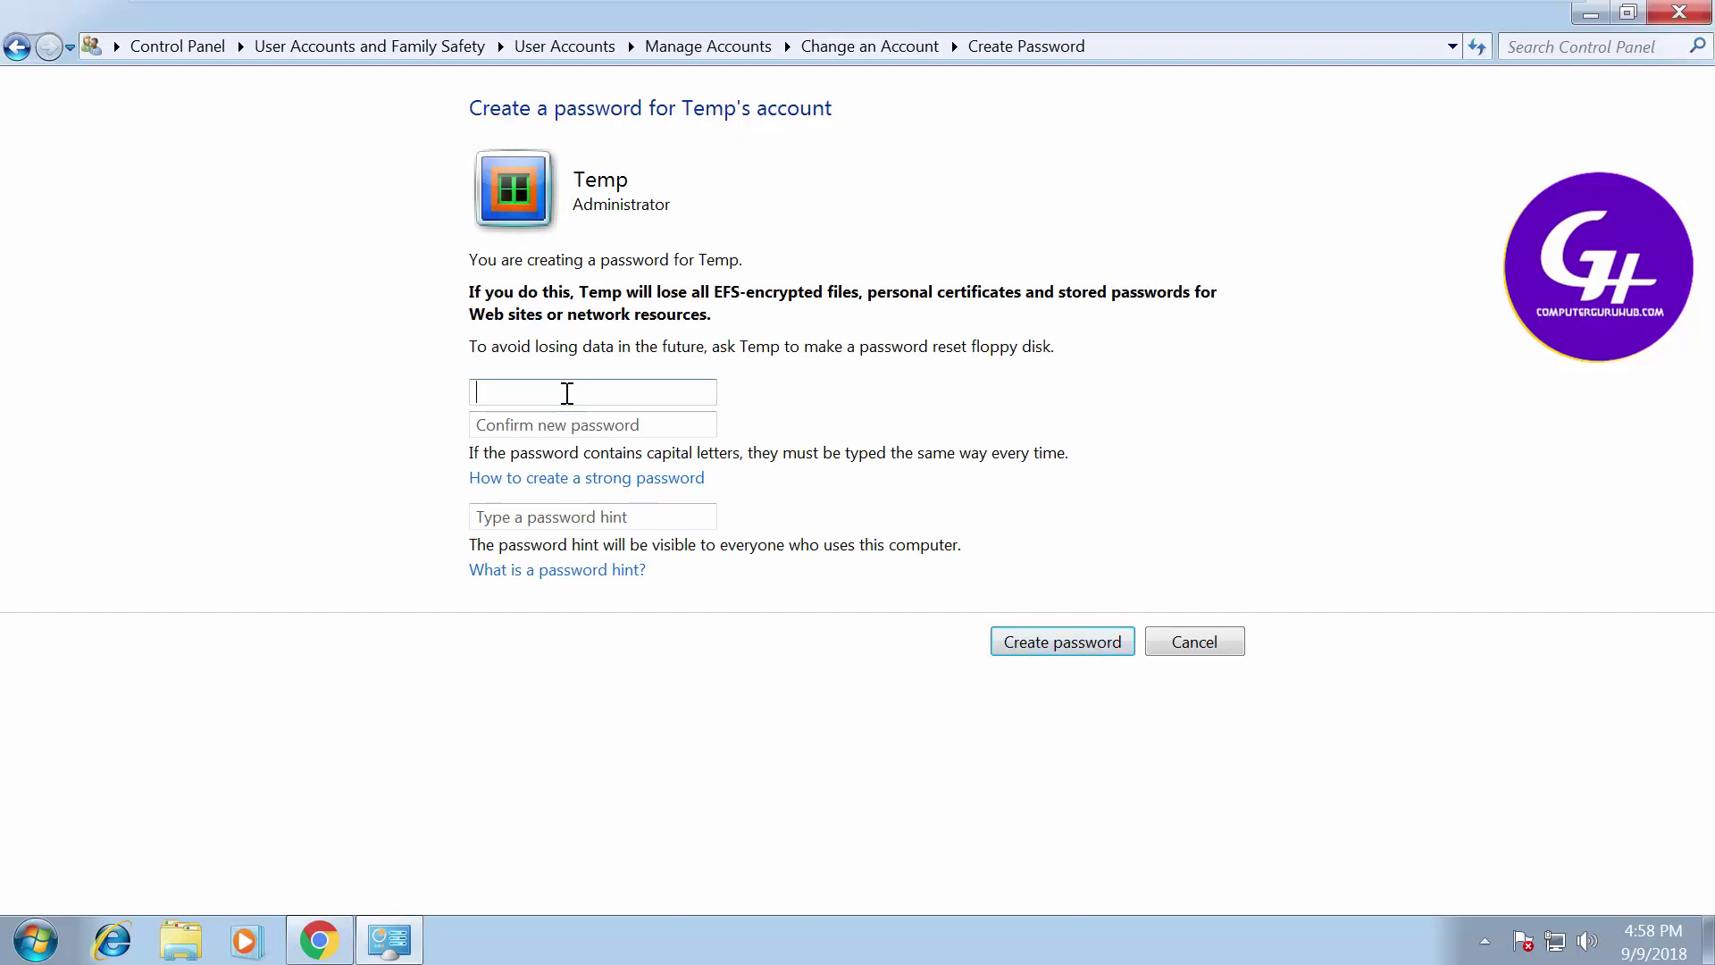
{"action": "type", "text": "••••••••••••••••••••••••"}
{"action": "key", "text": "Tab"}
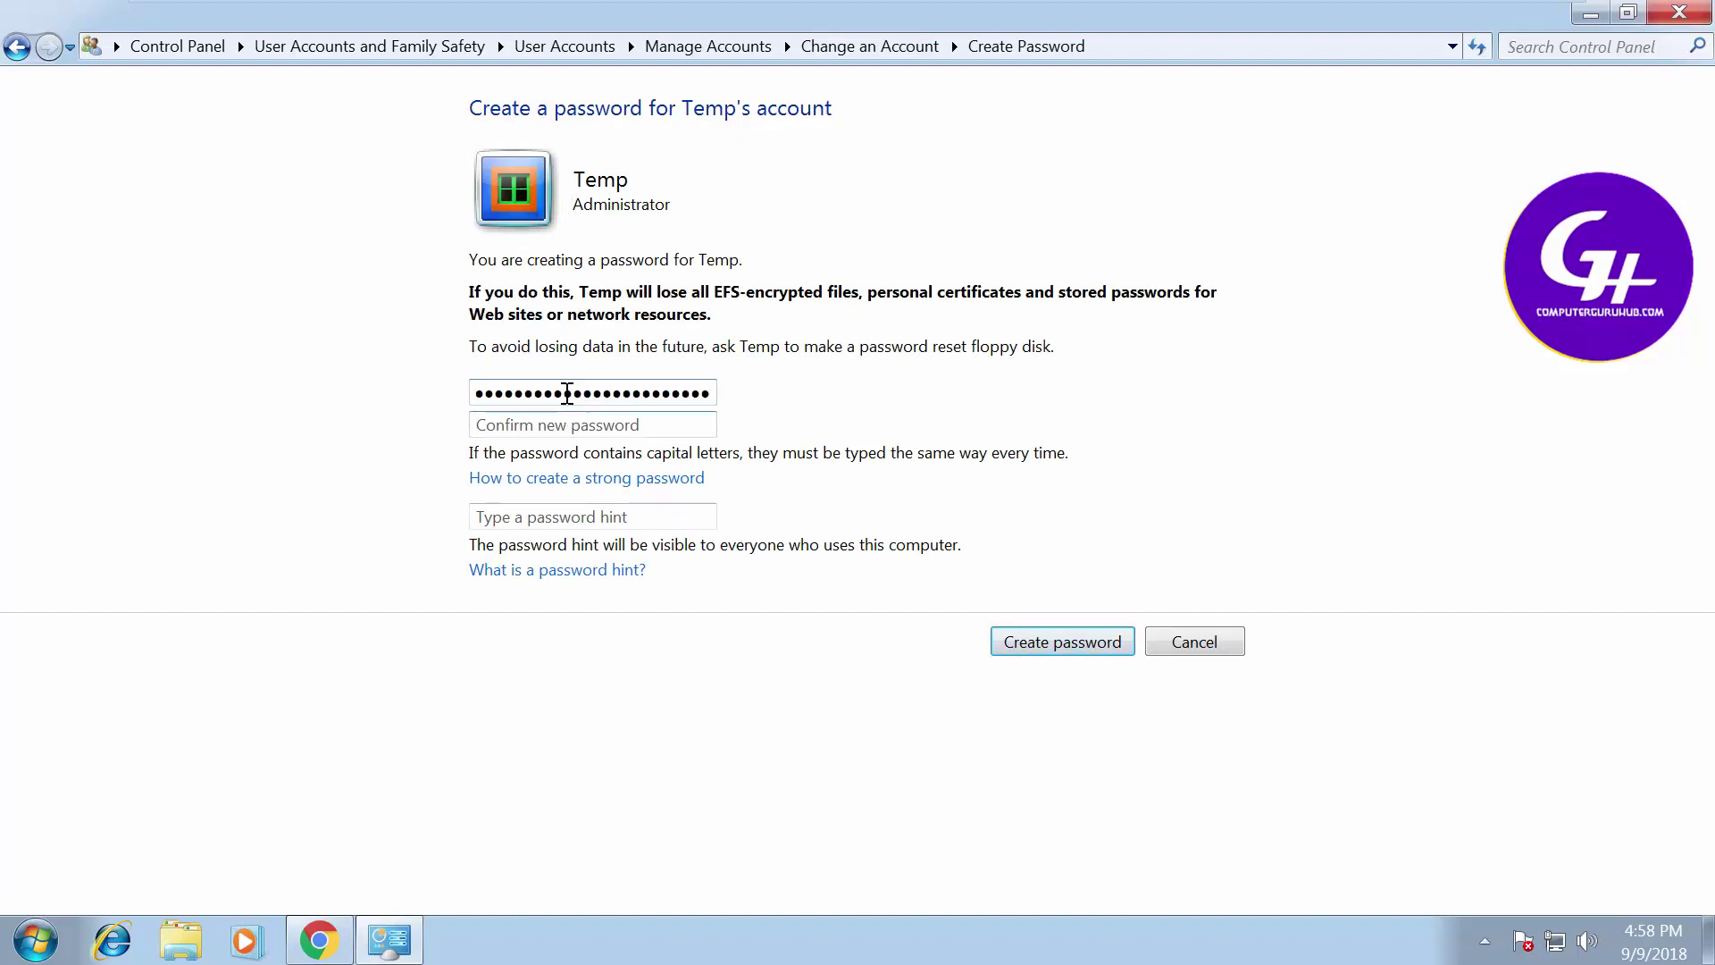
{"action": "double_click", "coordinate": [582, 393]}
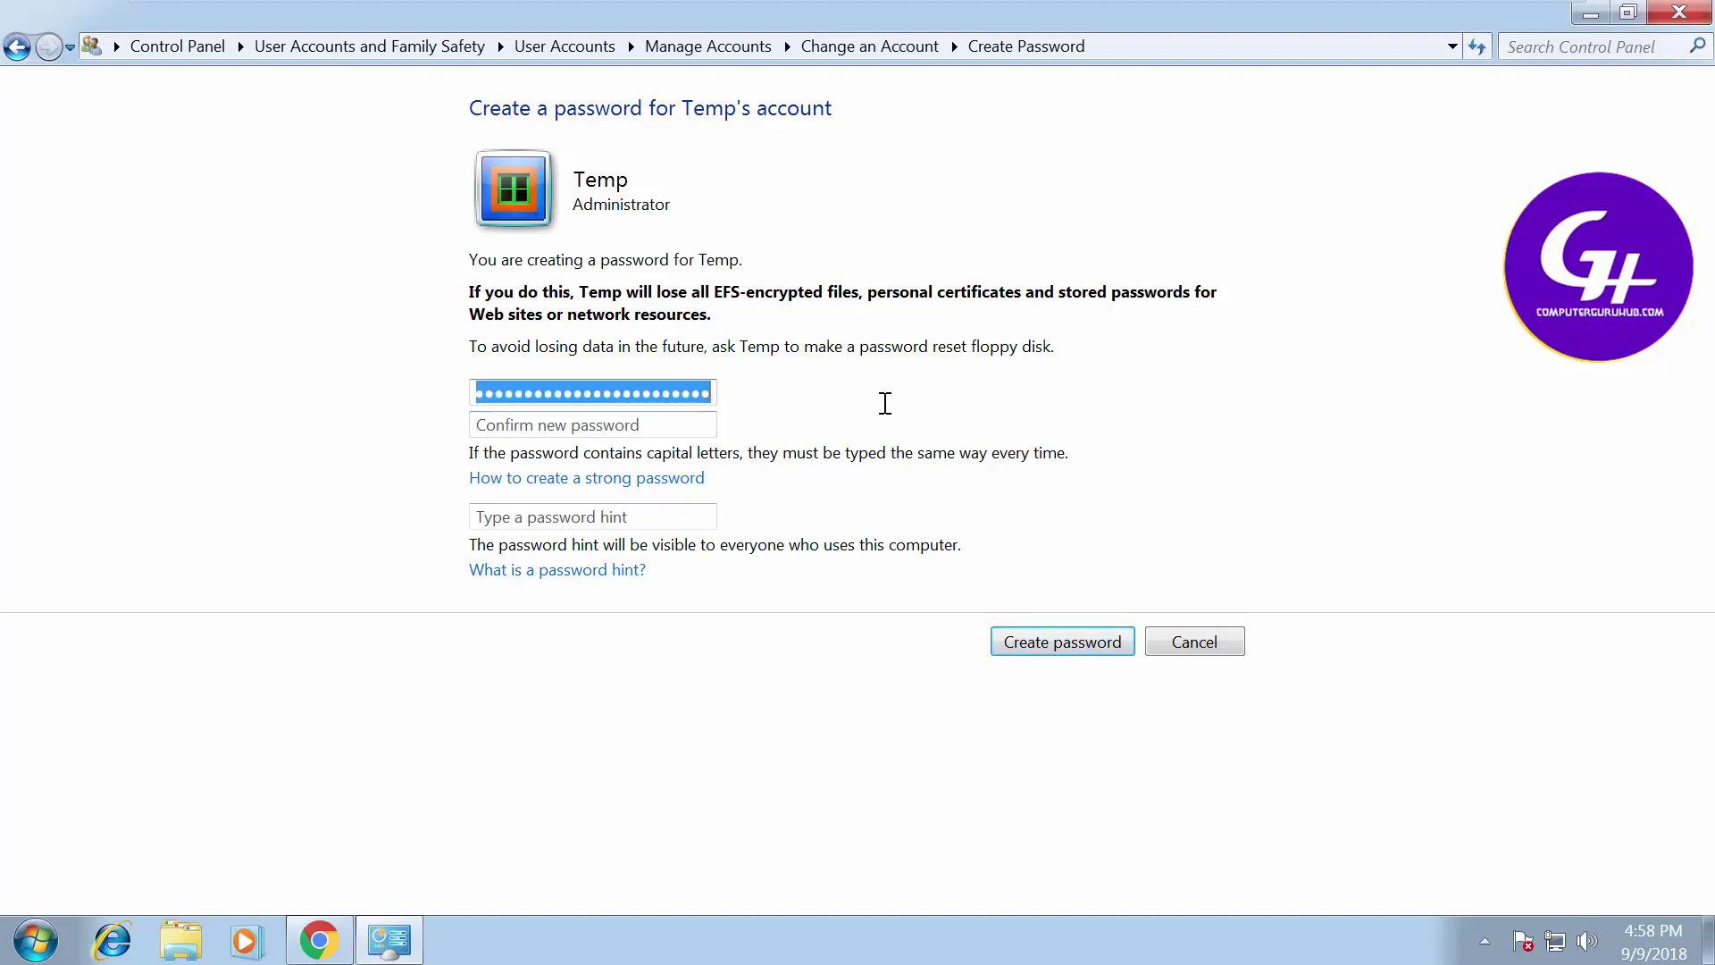
{"action": "key", "text": "BackSpace"}
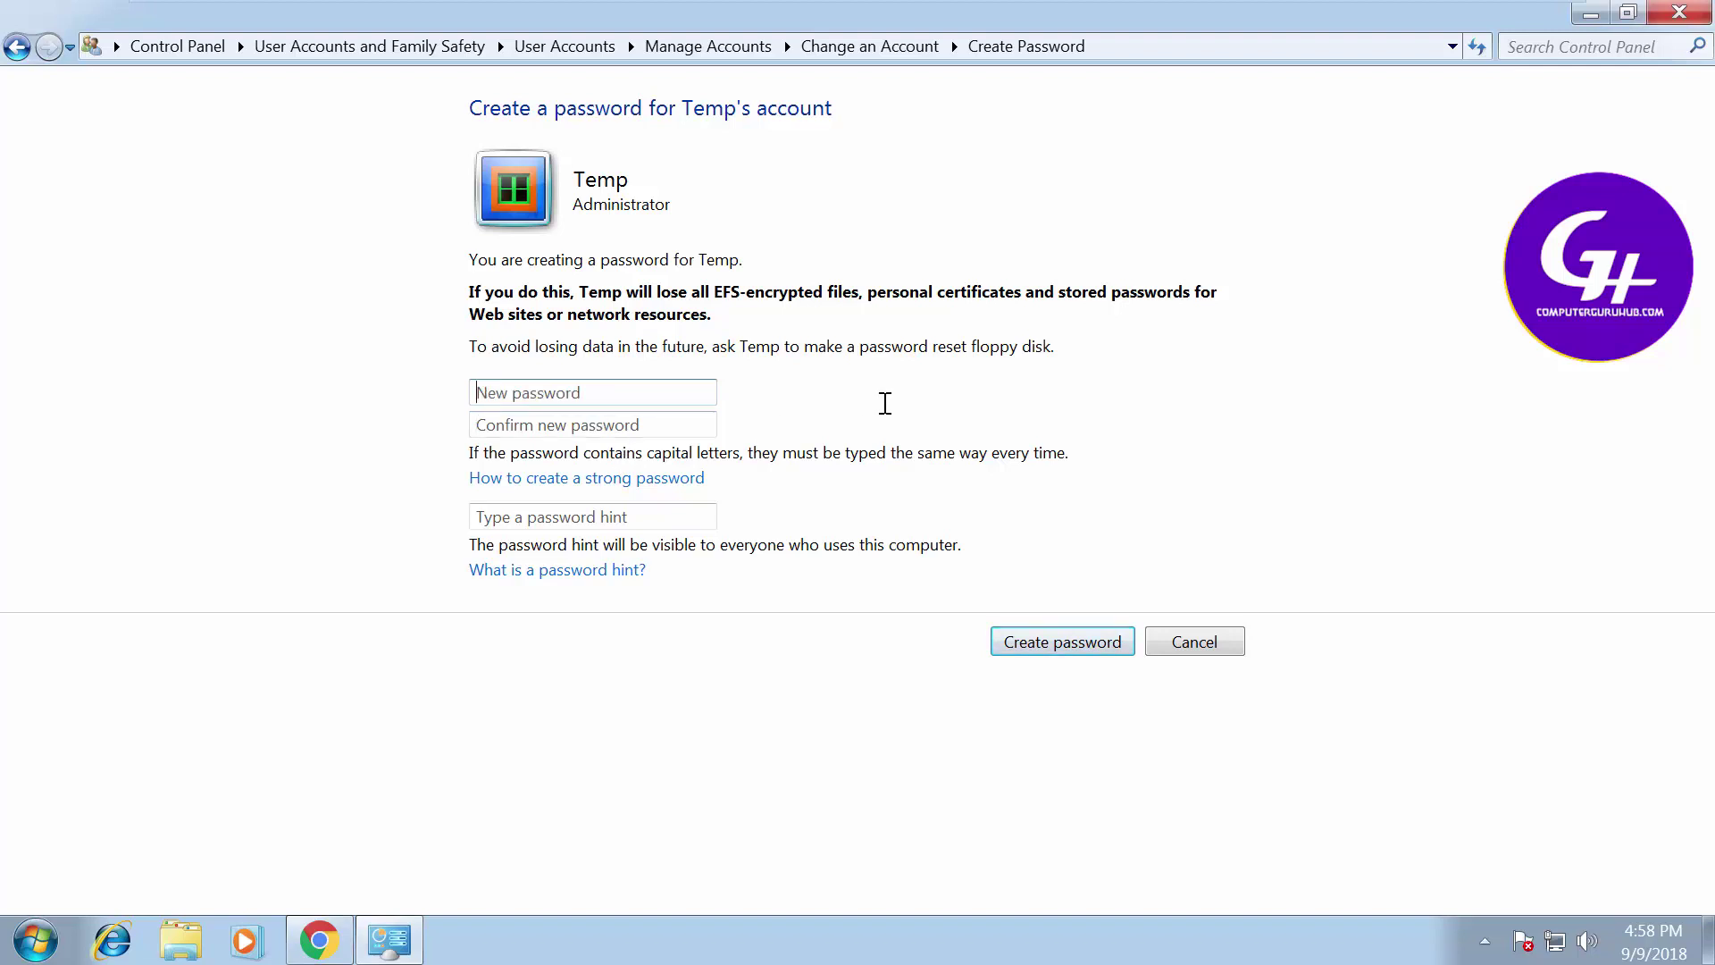
Enter Temp's new password and its confirmation, add the hint 'q', and create the password
{"action": "type", "text": "12345"}
{"action": "key", "text": "Tab"}
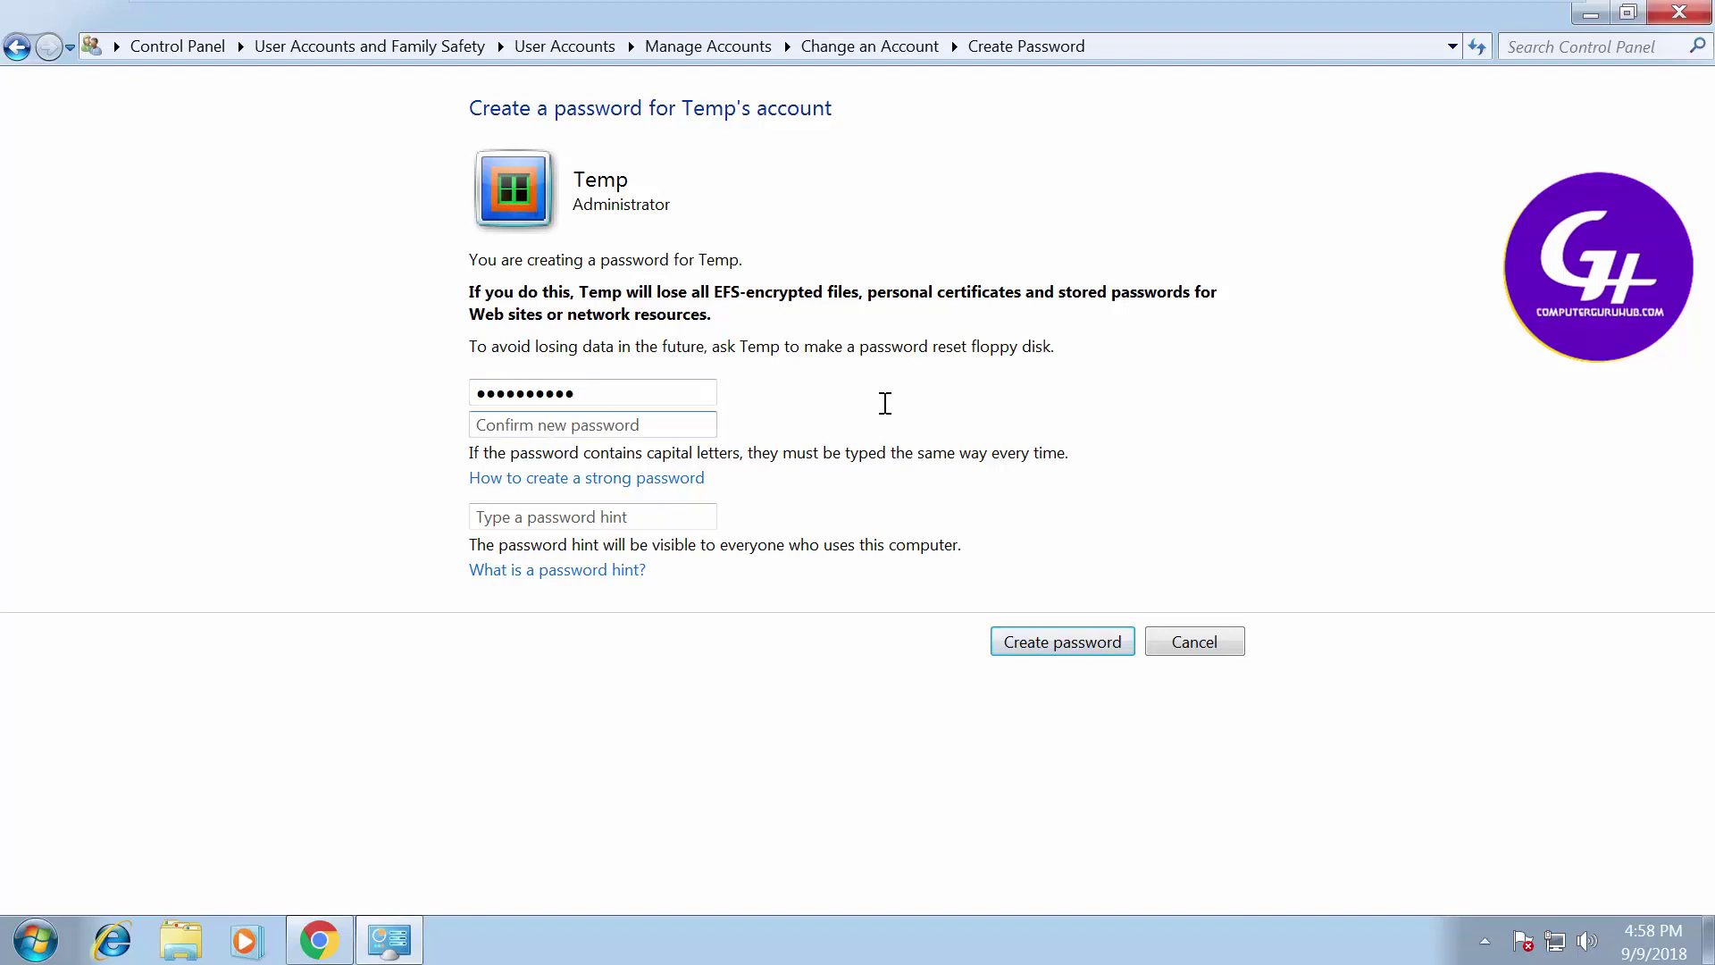
{"action": "type", "text": "12"}
{"action": "left_click", "coordinate": [679, 519]}
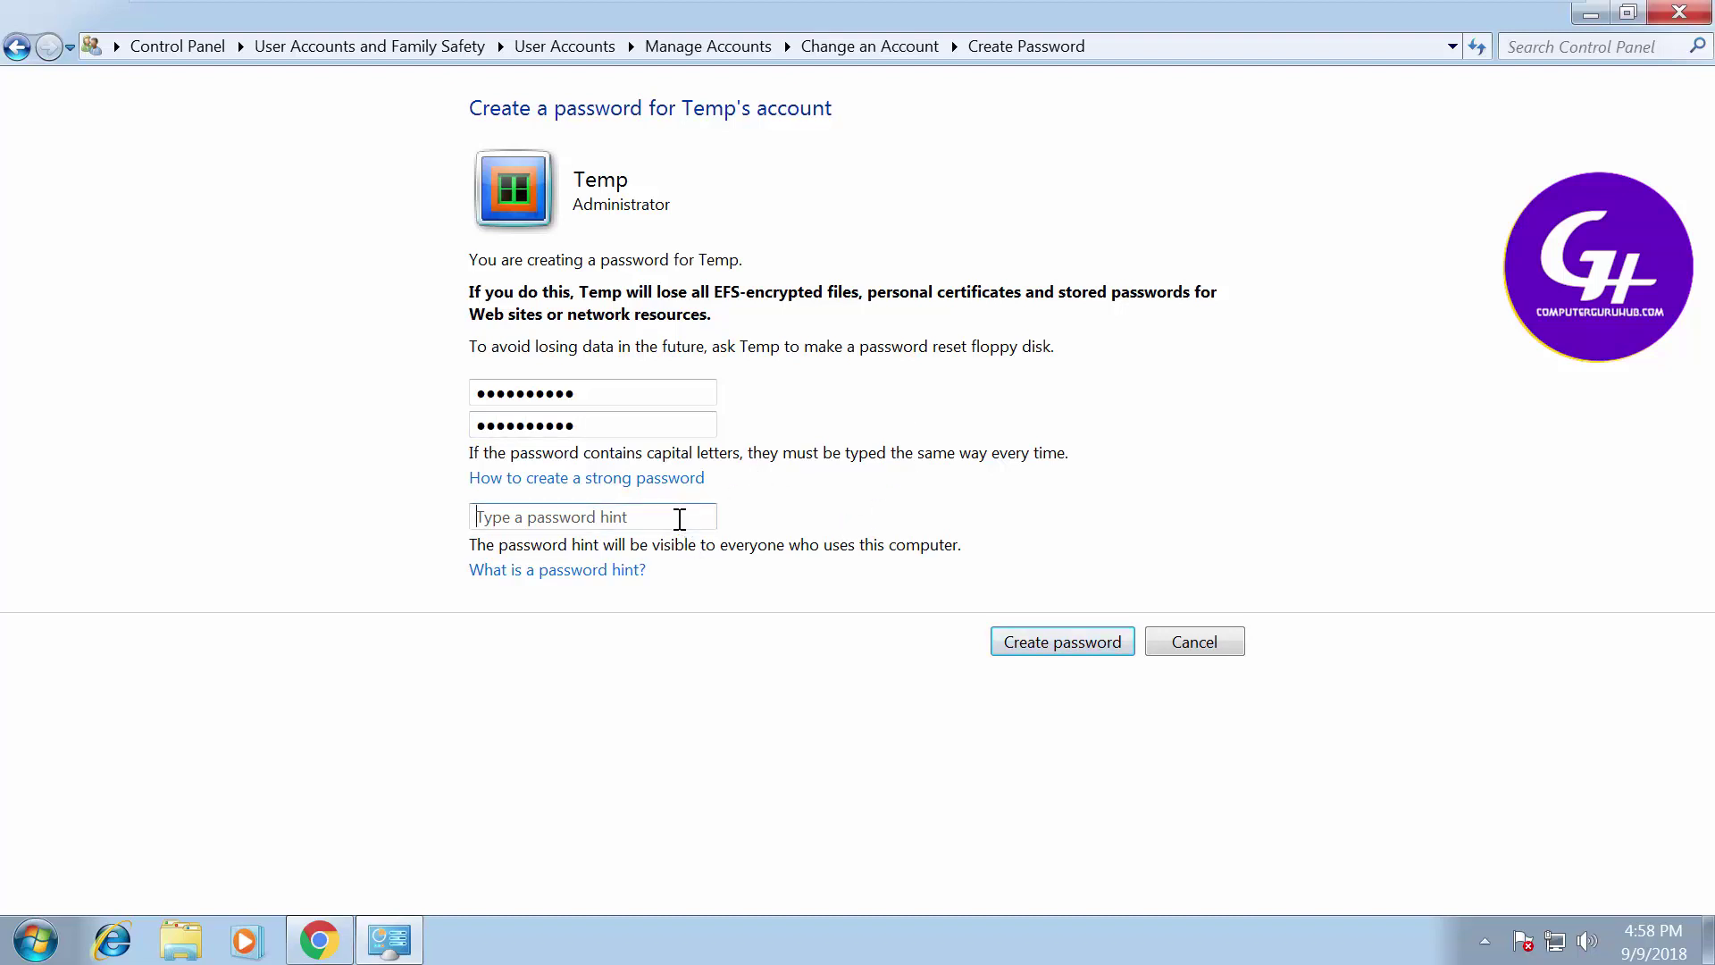
{"action": "type", "text": "q"}
{"action": "left_click", "coordinate": [1057, 655]}
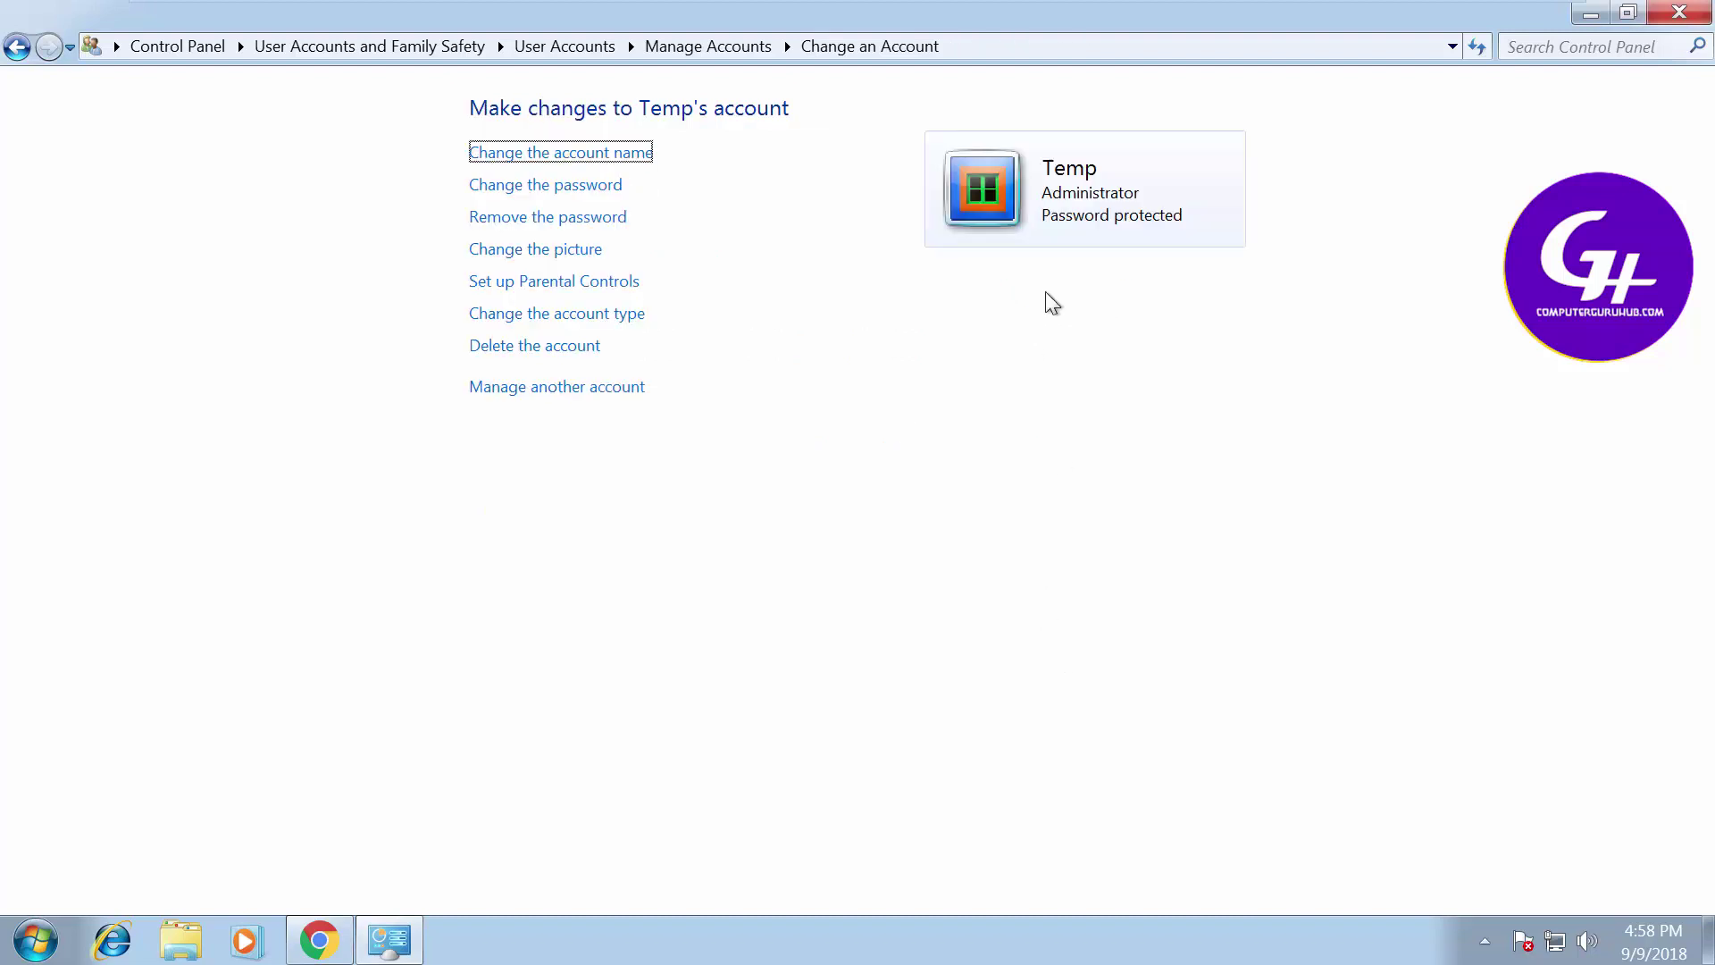
Close Control Panel, lock the PC, switch user to Temp and focus its password box
{"action": "left_click", "coordinate": [1680, 12]}
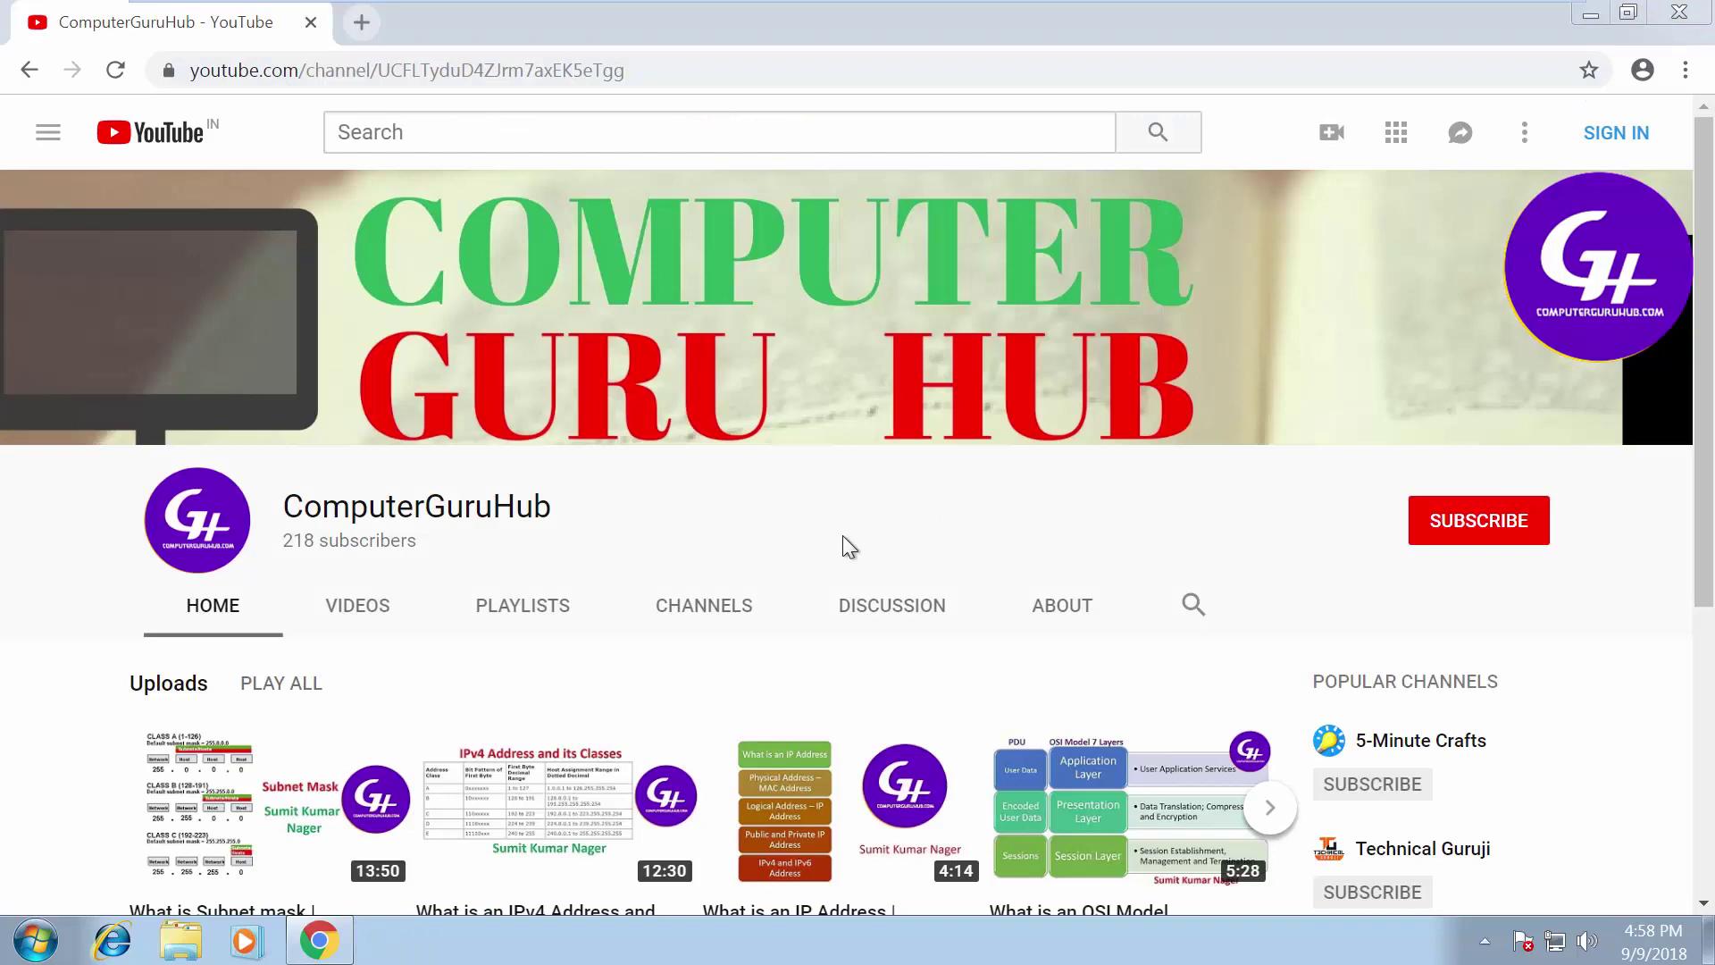
{"action": "key", "text": "super+l"}
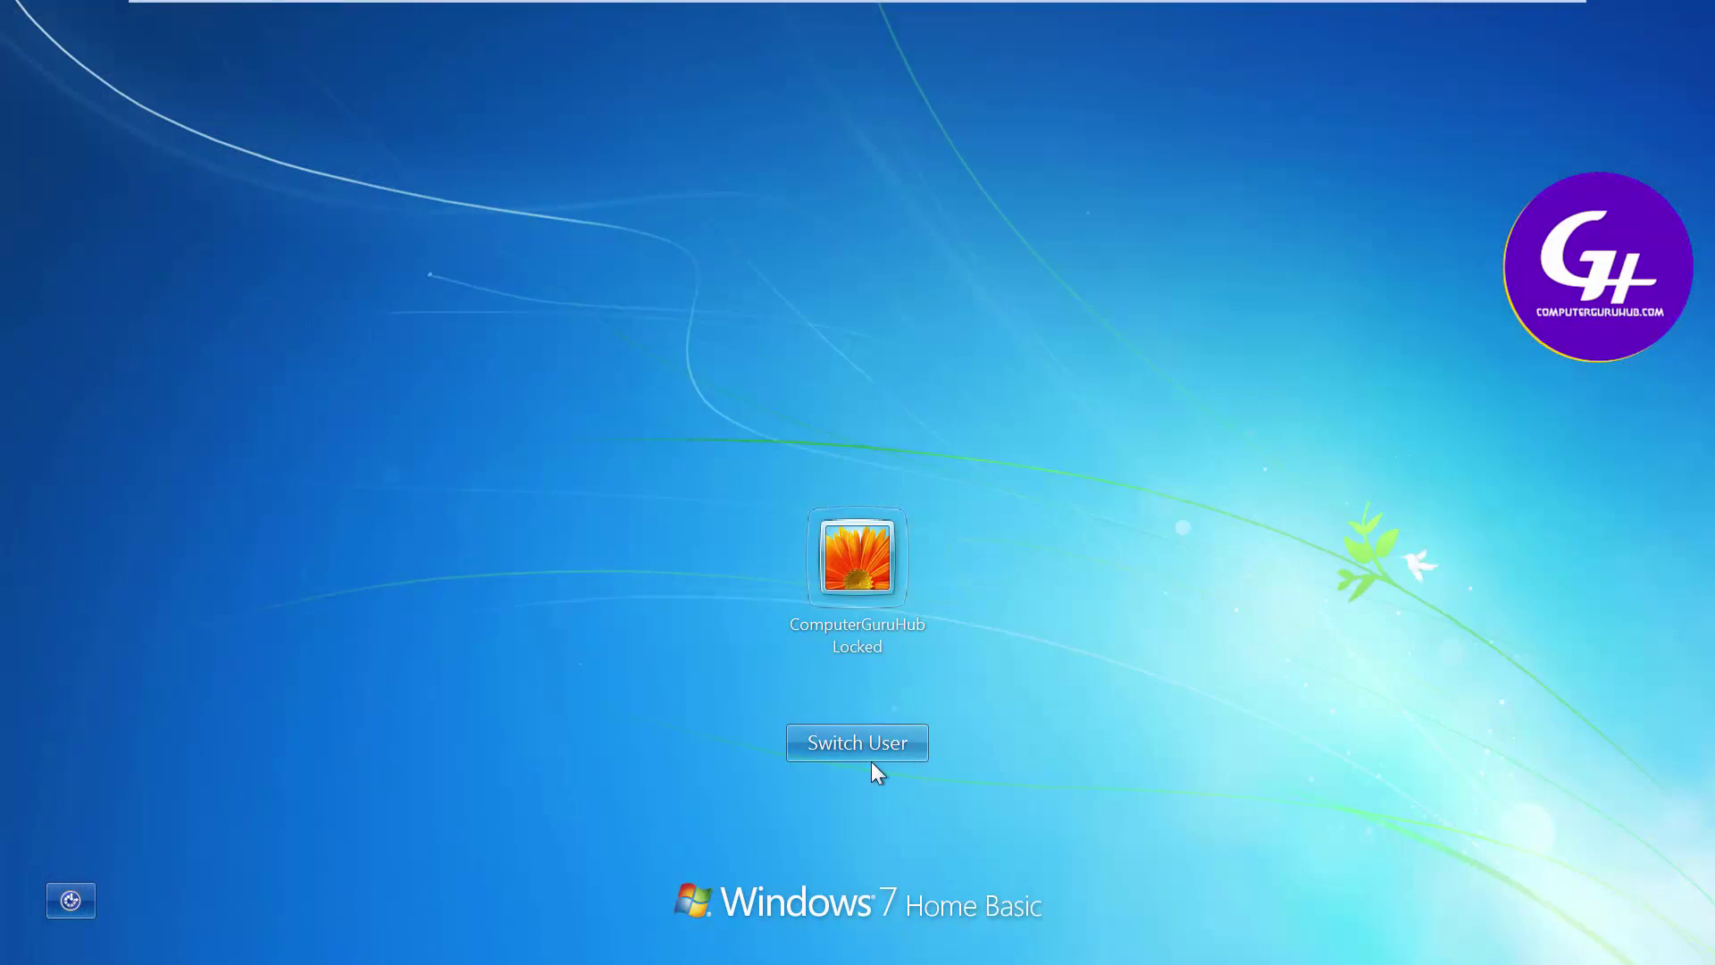
{"action": "left_click", "coordinate": [861, 750]}
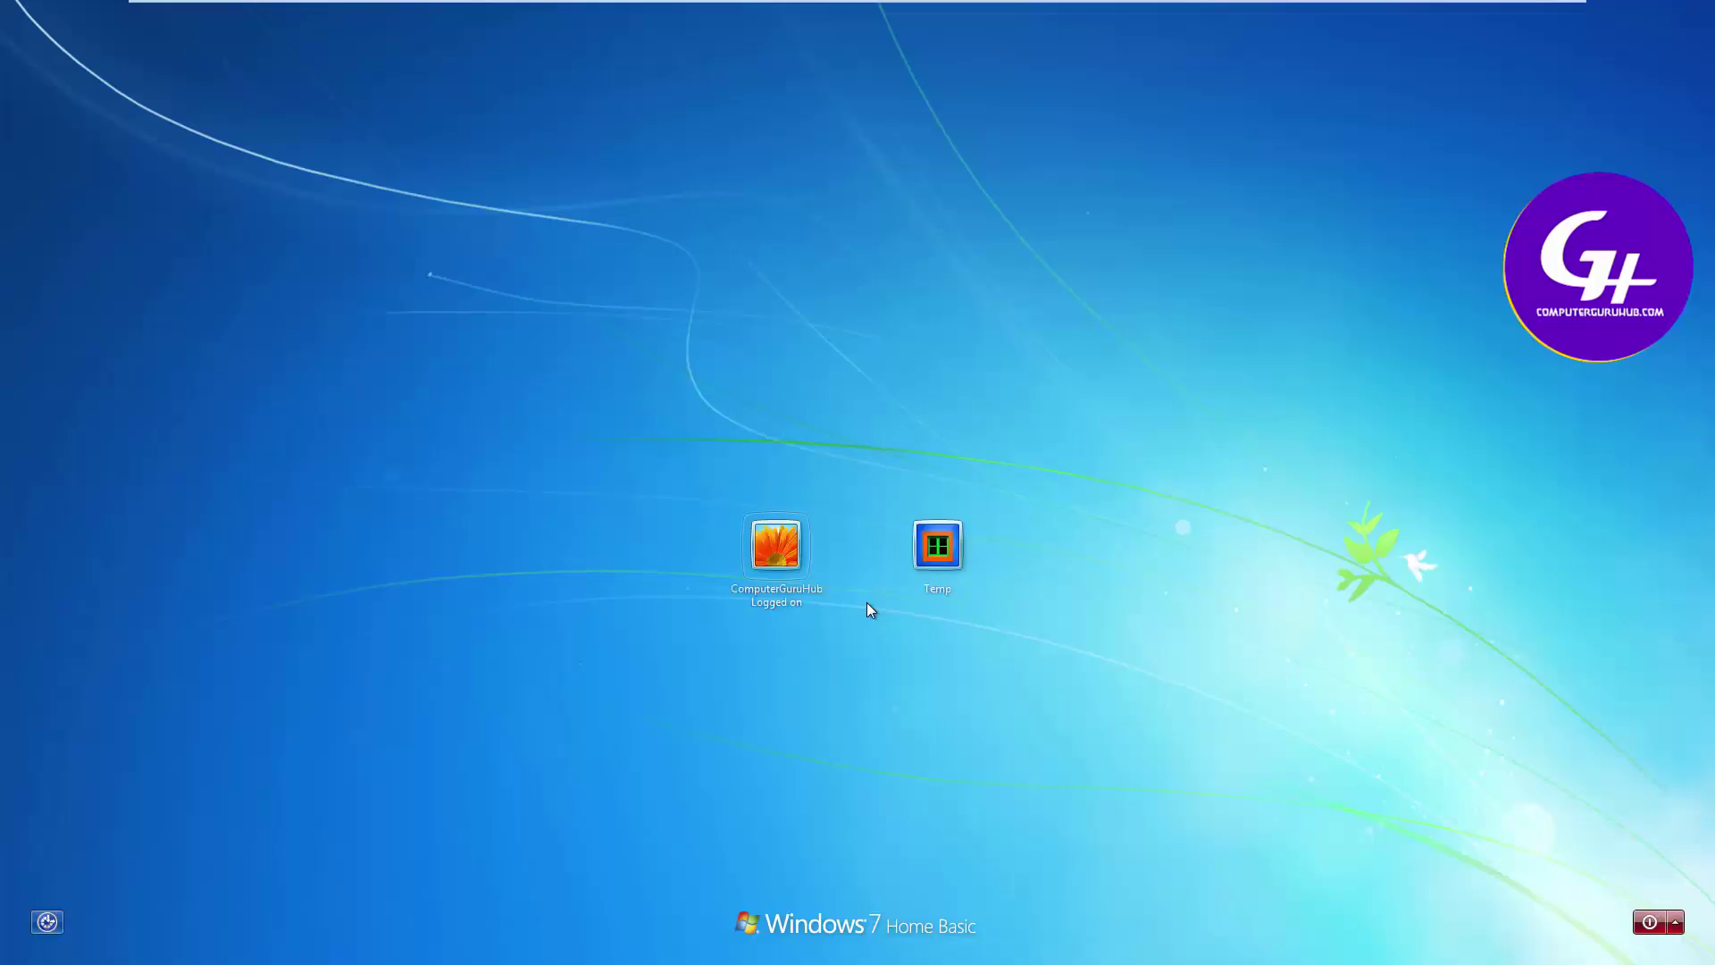
{"action": "left_click", "coordinate": [938, 545]}
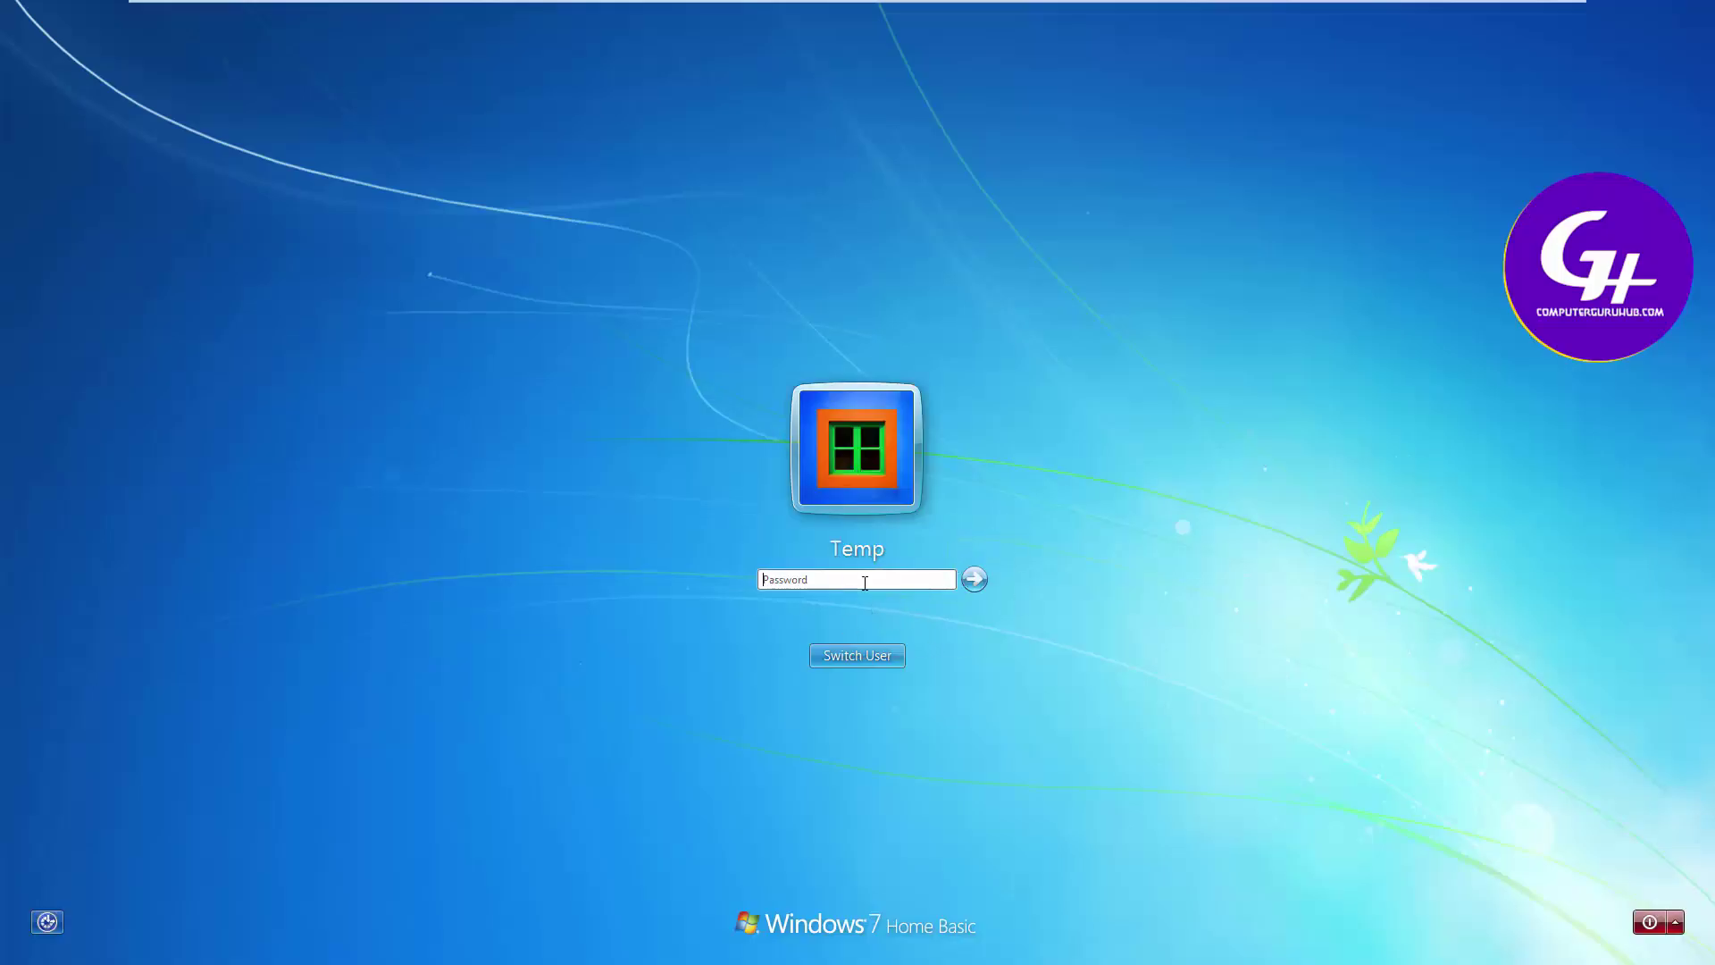
{"action": "left_click", "coordinate": [833, 583]}
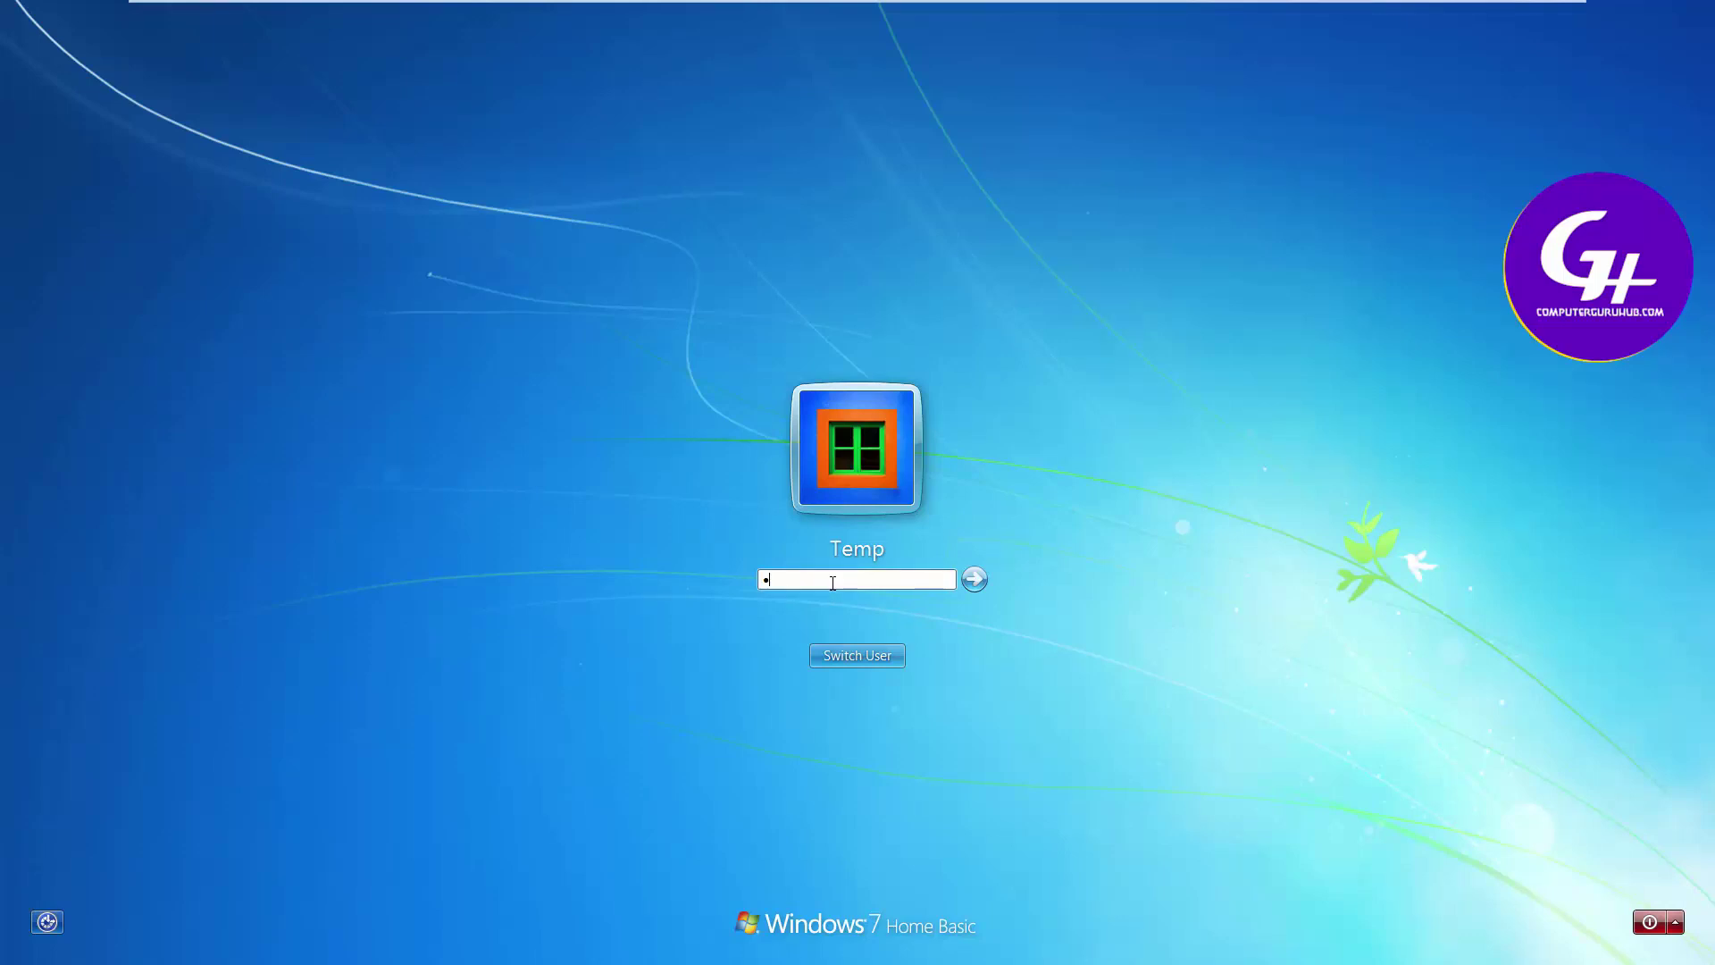
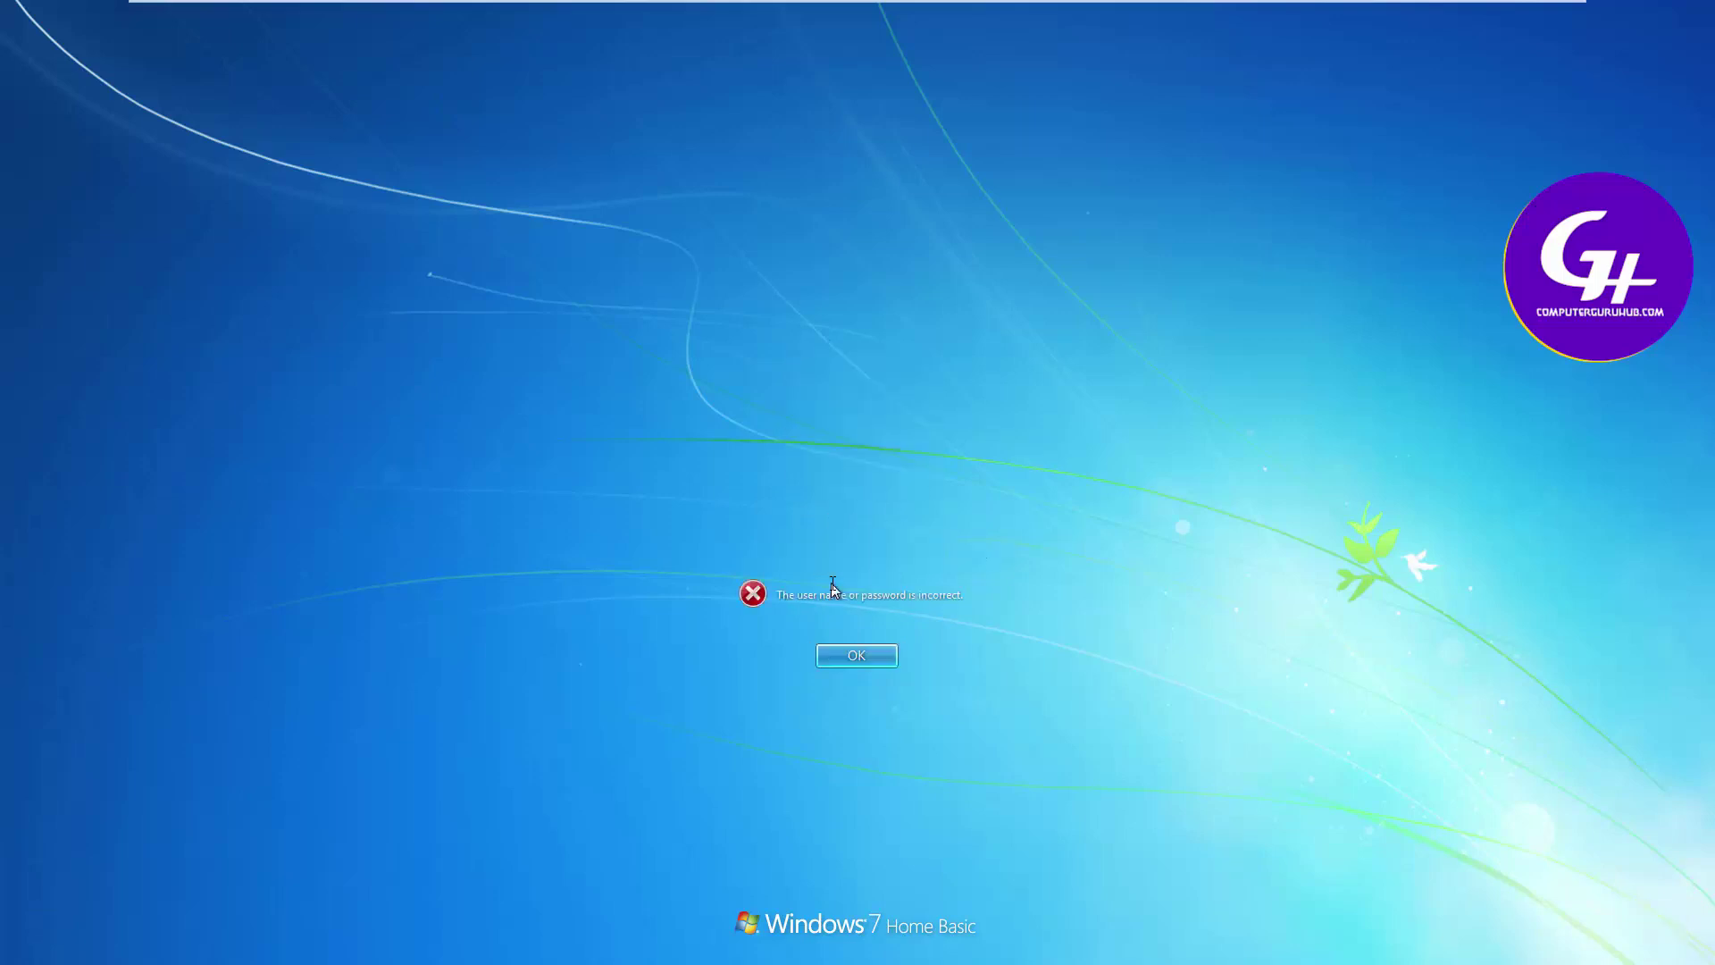
Dismiss the password error and retry signing in with another password
{"action": "key", "text": "Return"}
{"action": "type", "text": "12"}
{"action": "key", "text": "Return"}
Acknowledge the rejected password and switch to the already logged-on user's session
{"action": "left_click", "coordinate": [867, 659]}
{"action": "left_click", "coordinate": [888, 658]}
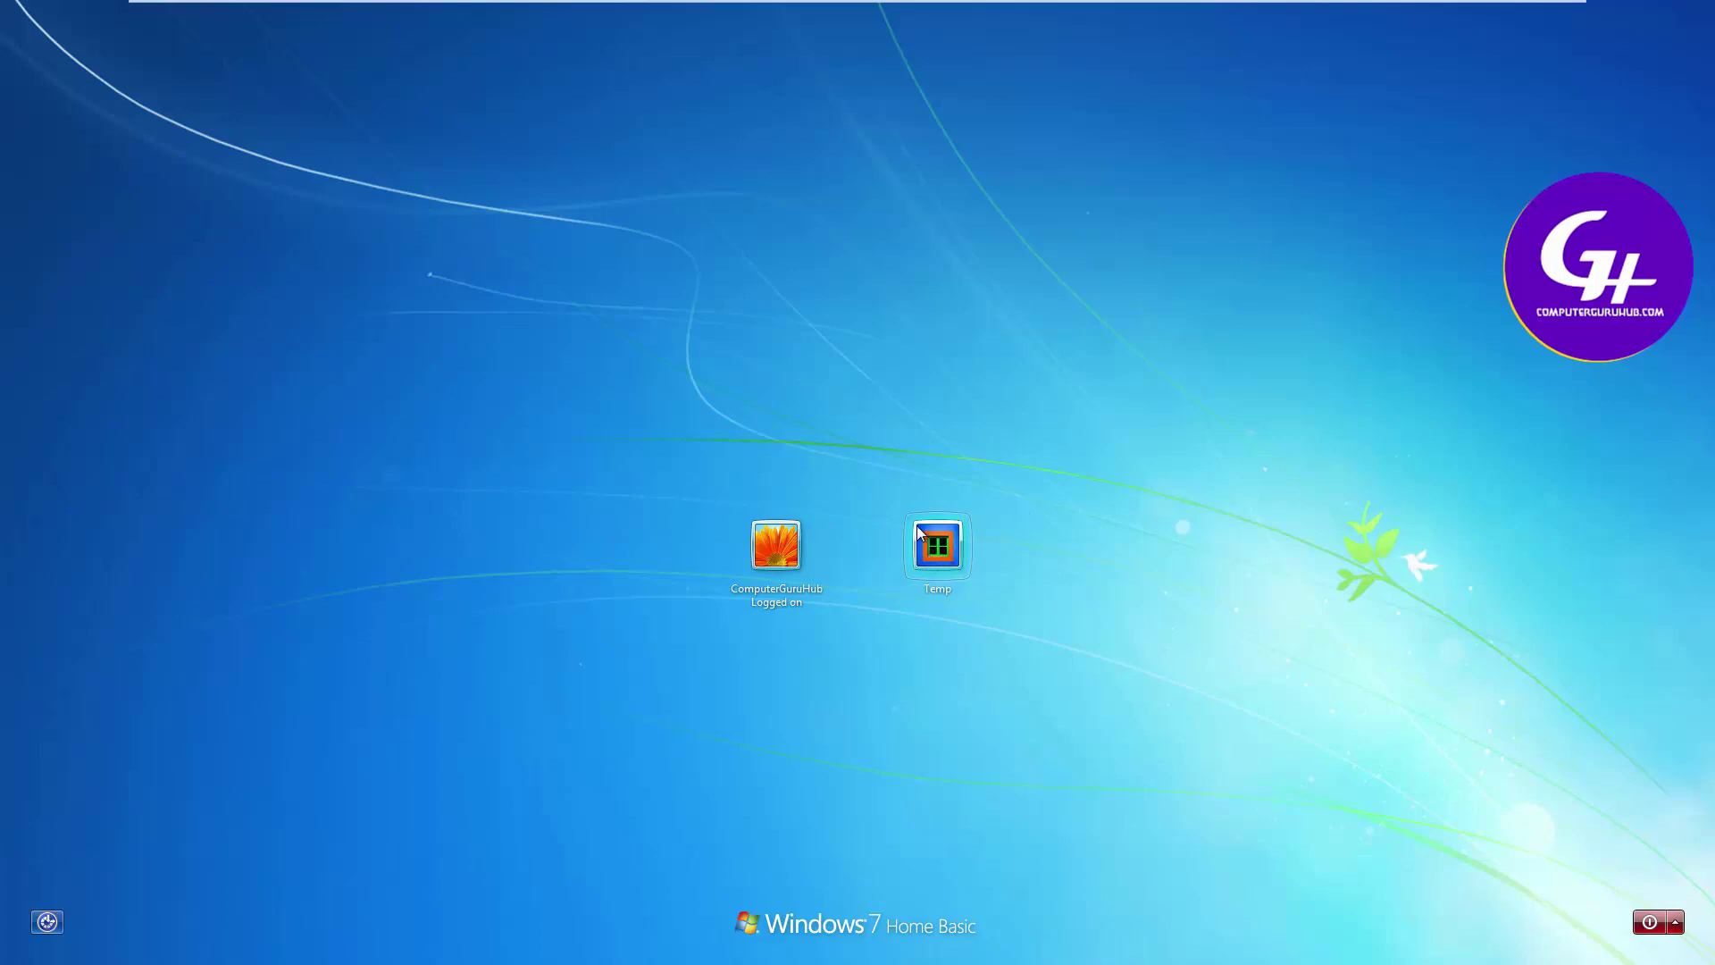
{"action": "left_click", "coordinate": [775, 547]}
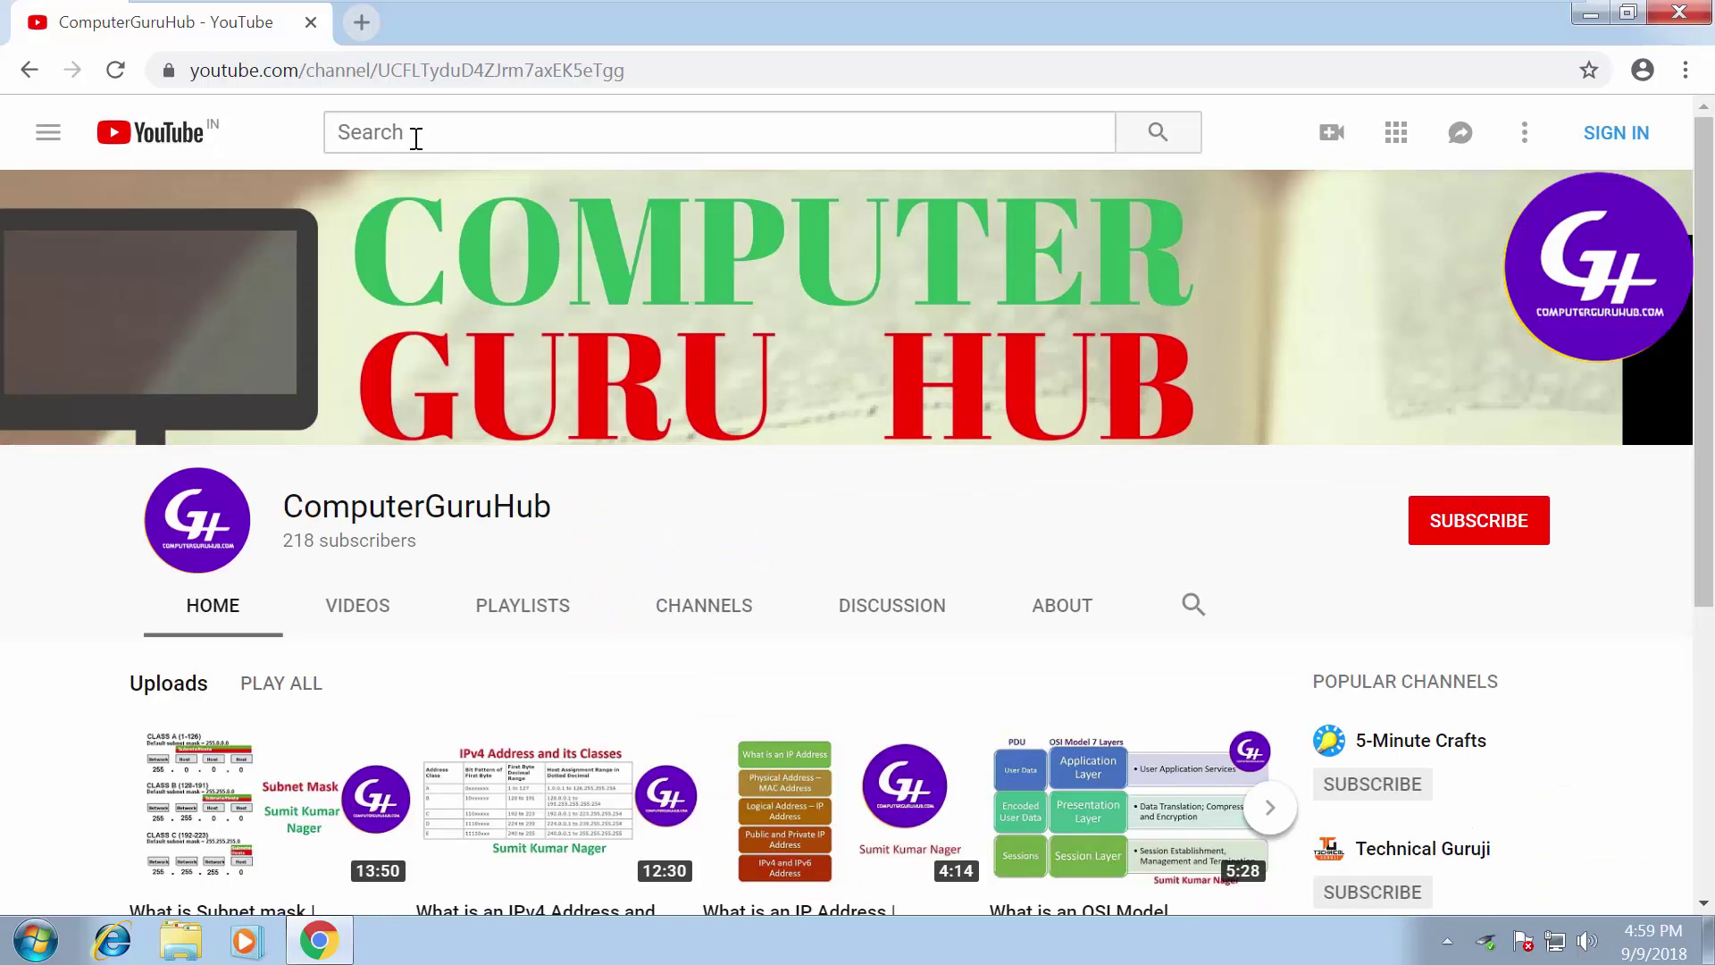
In a new Chrome tab, search for 'hiren boot cd' and open the Hiren's BootCD PE result
{"action": "left_click", "coordinate": [360, 28]}
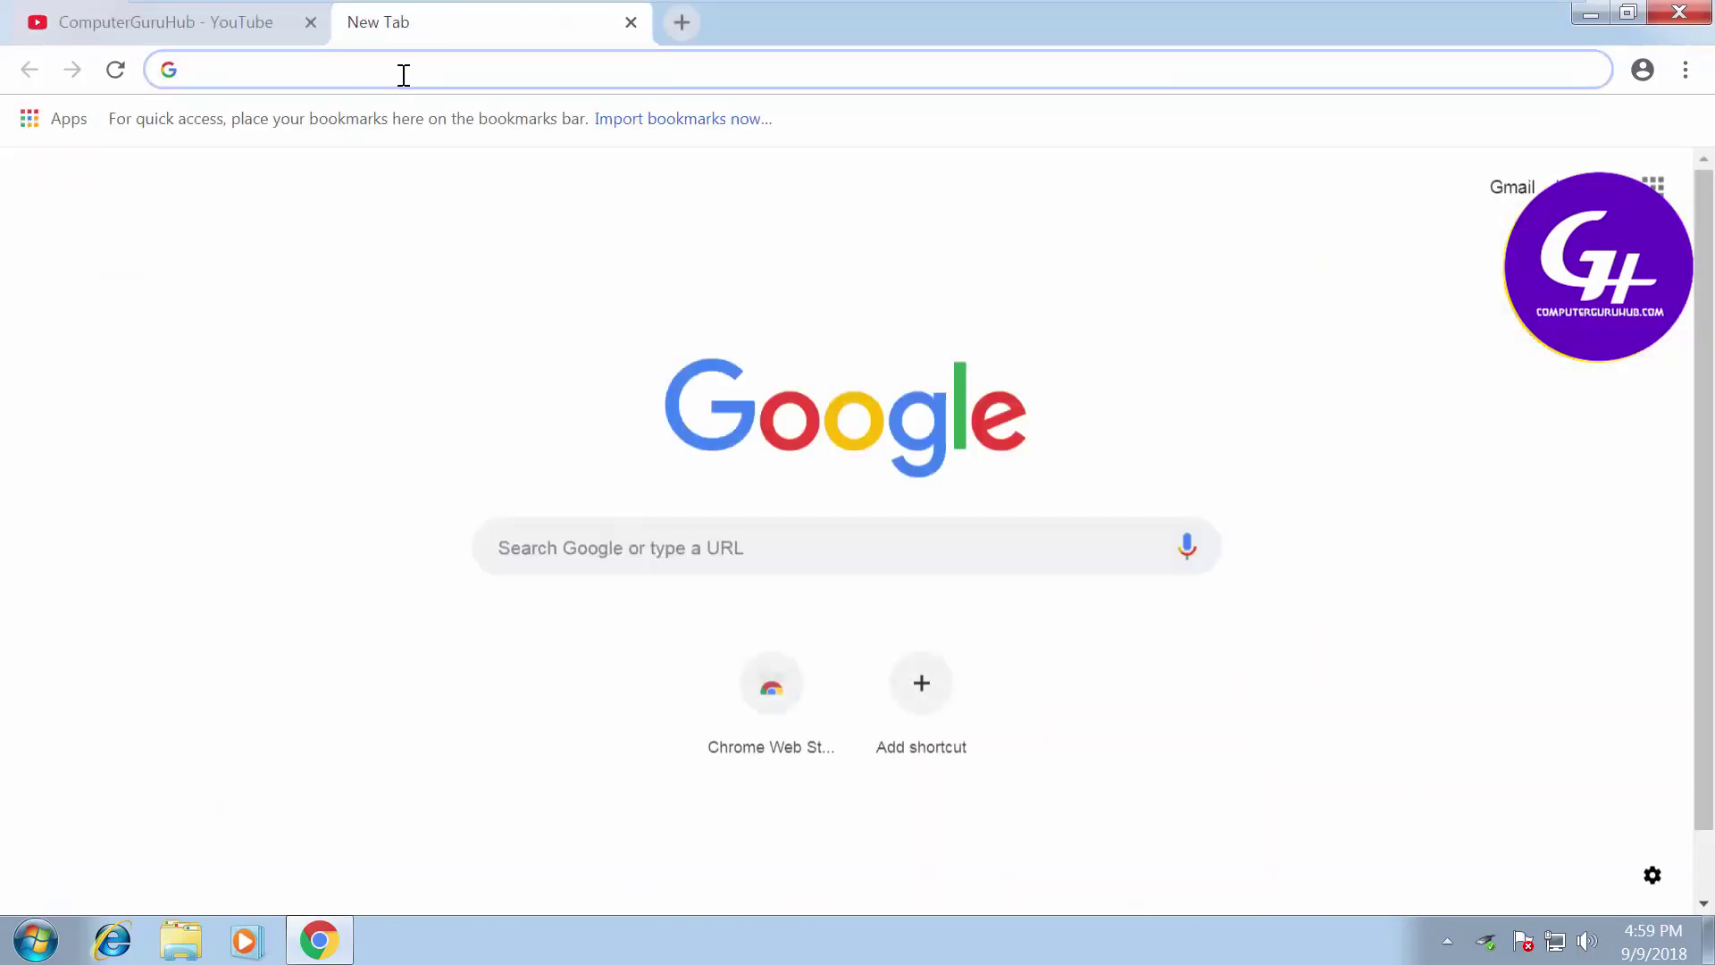
{"action": "type", "text": "hire"}
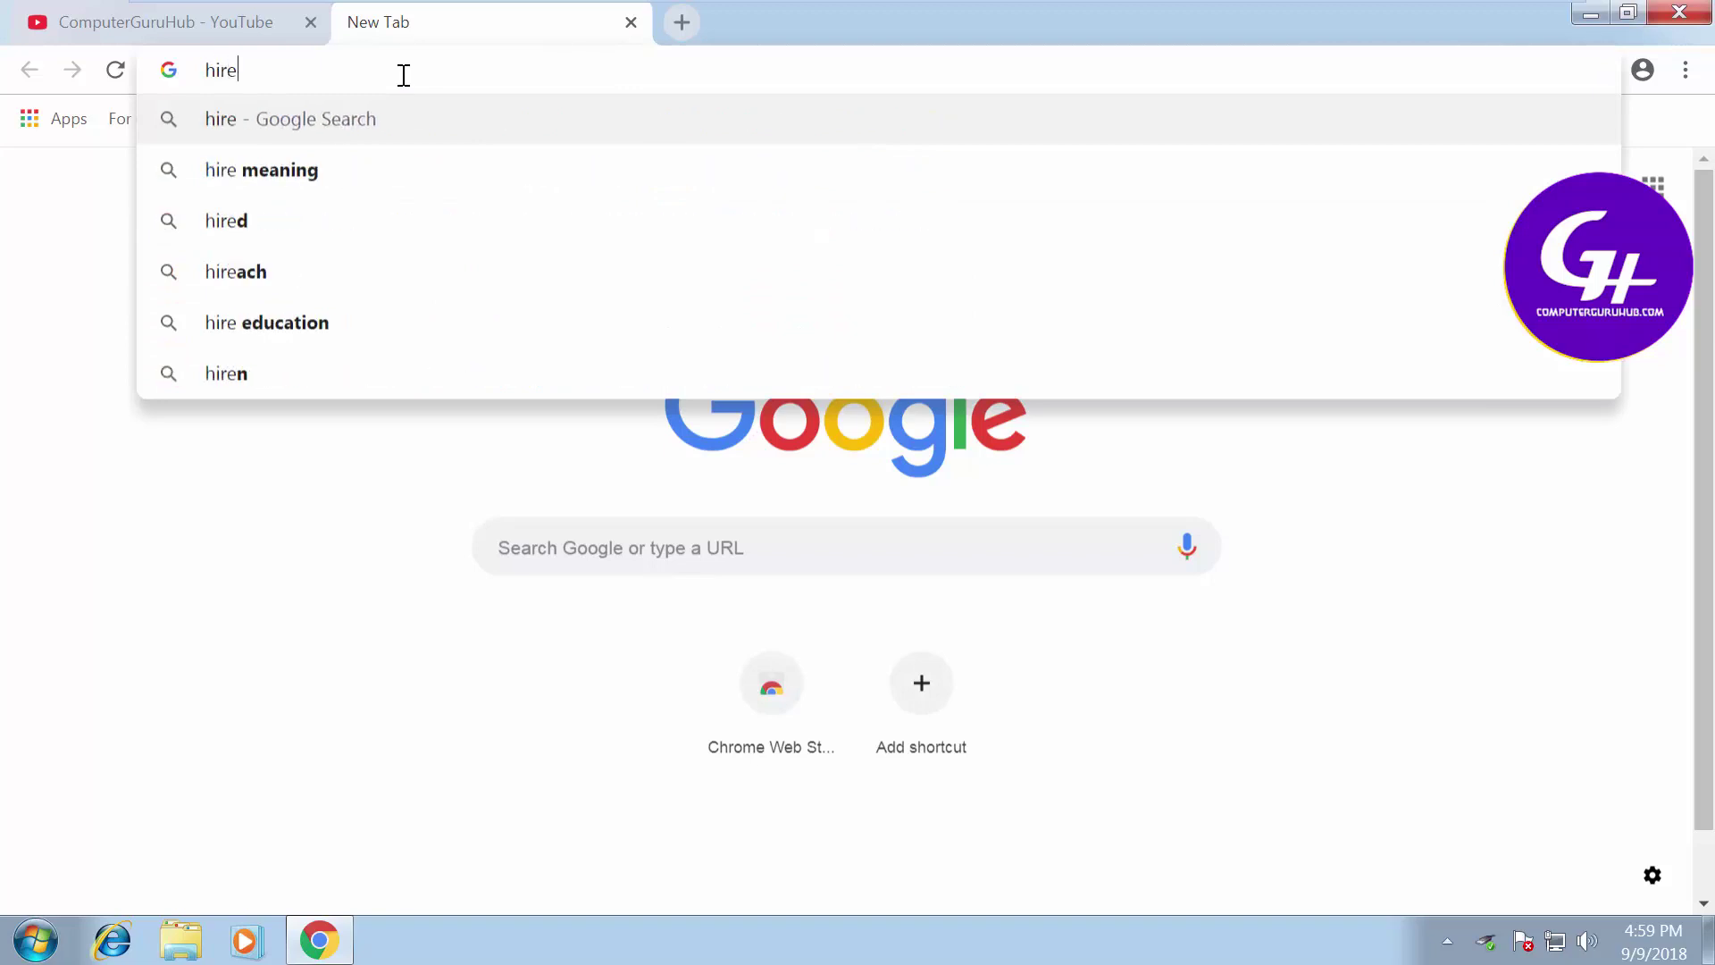
{"action": "type", "text": "n boot cd"}
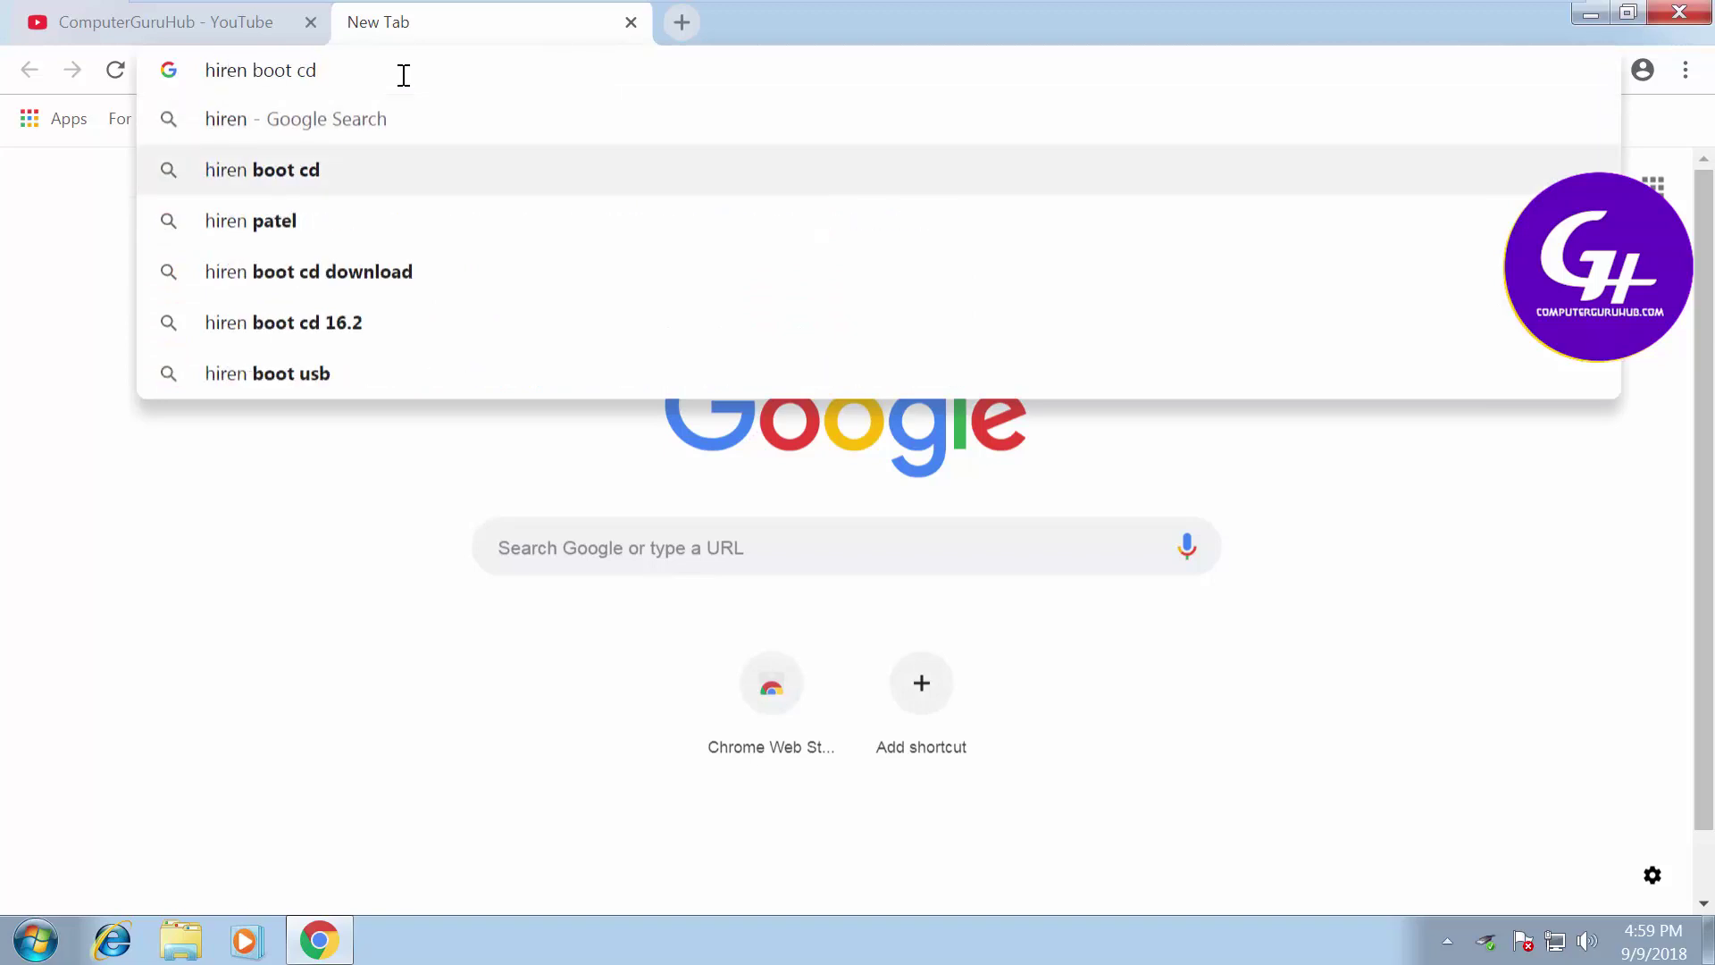
{"action": "key", "text": "Return"}
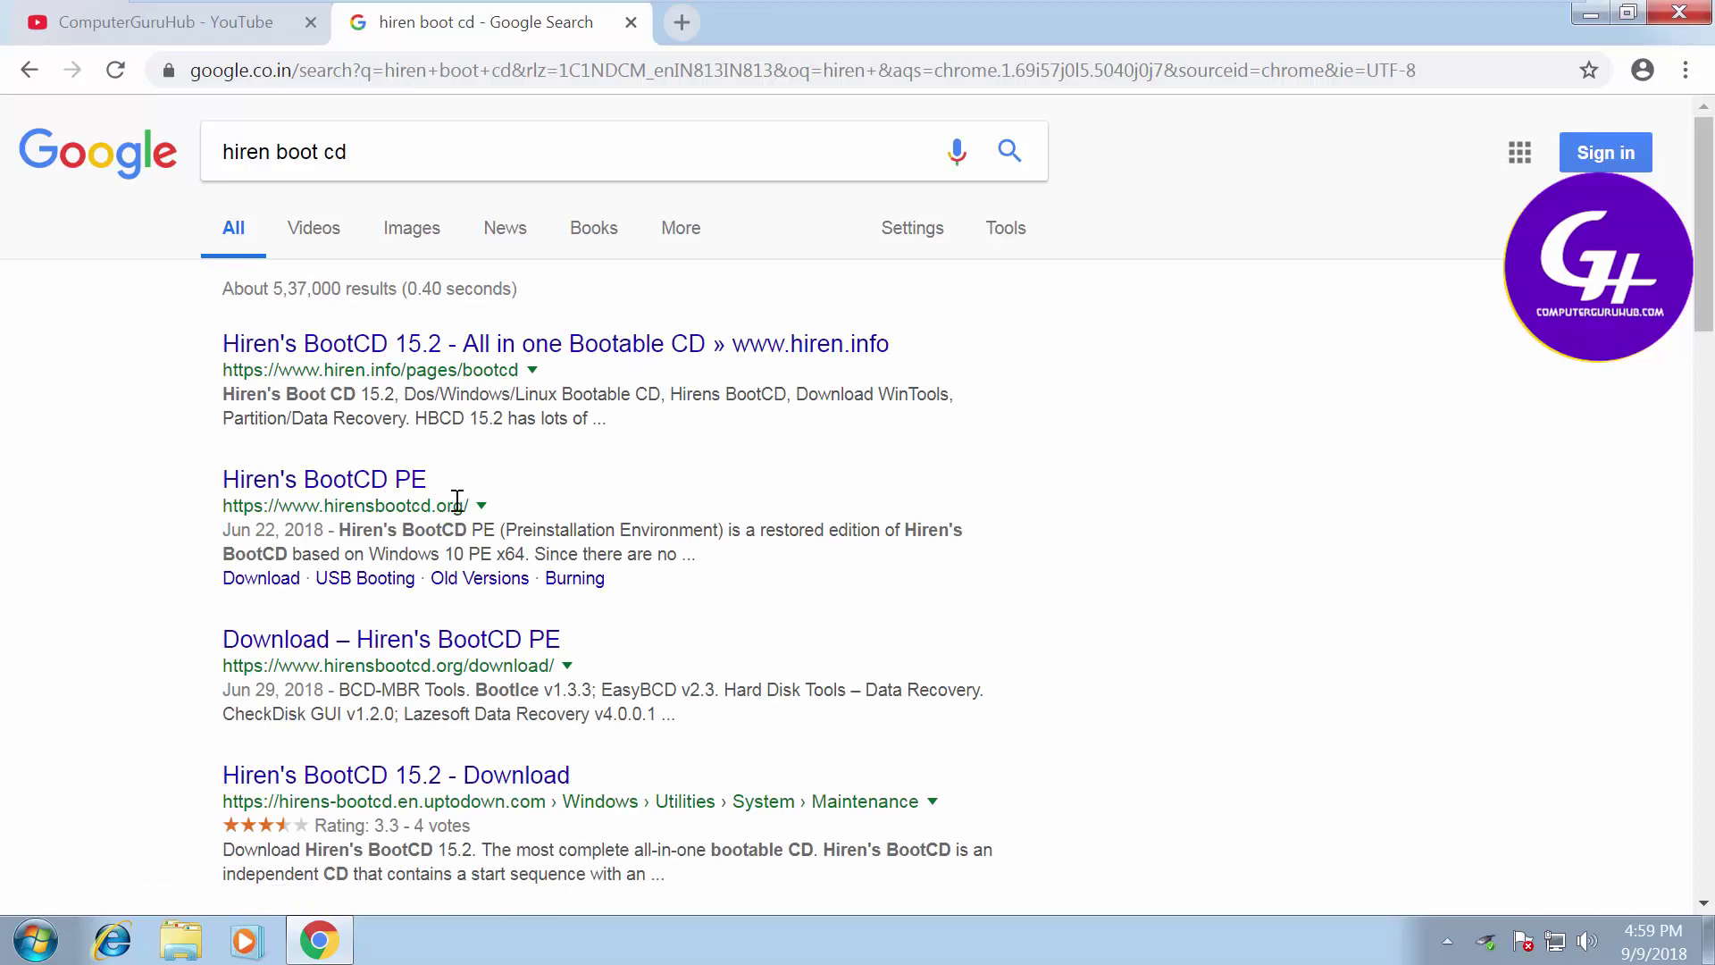
{"action": "left_click", "coordinate": [401, 490]}
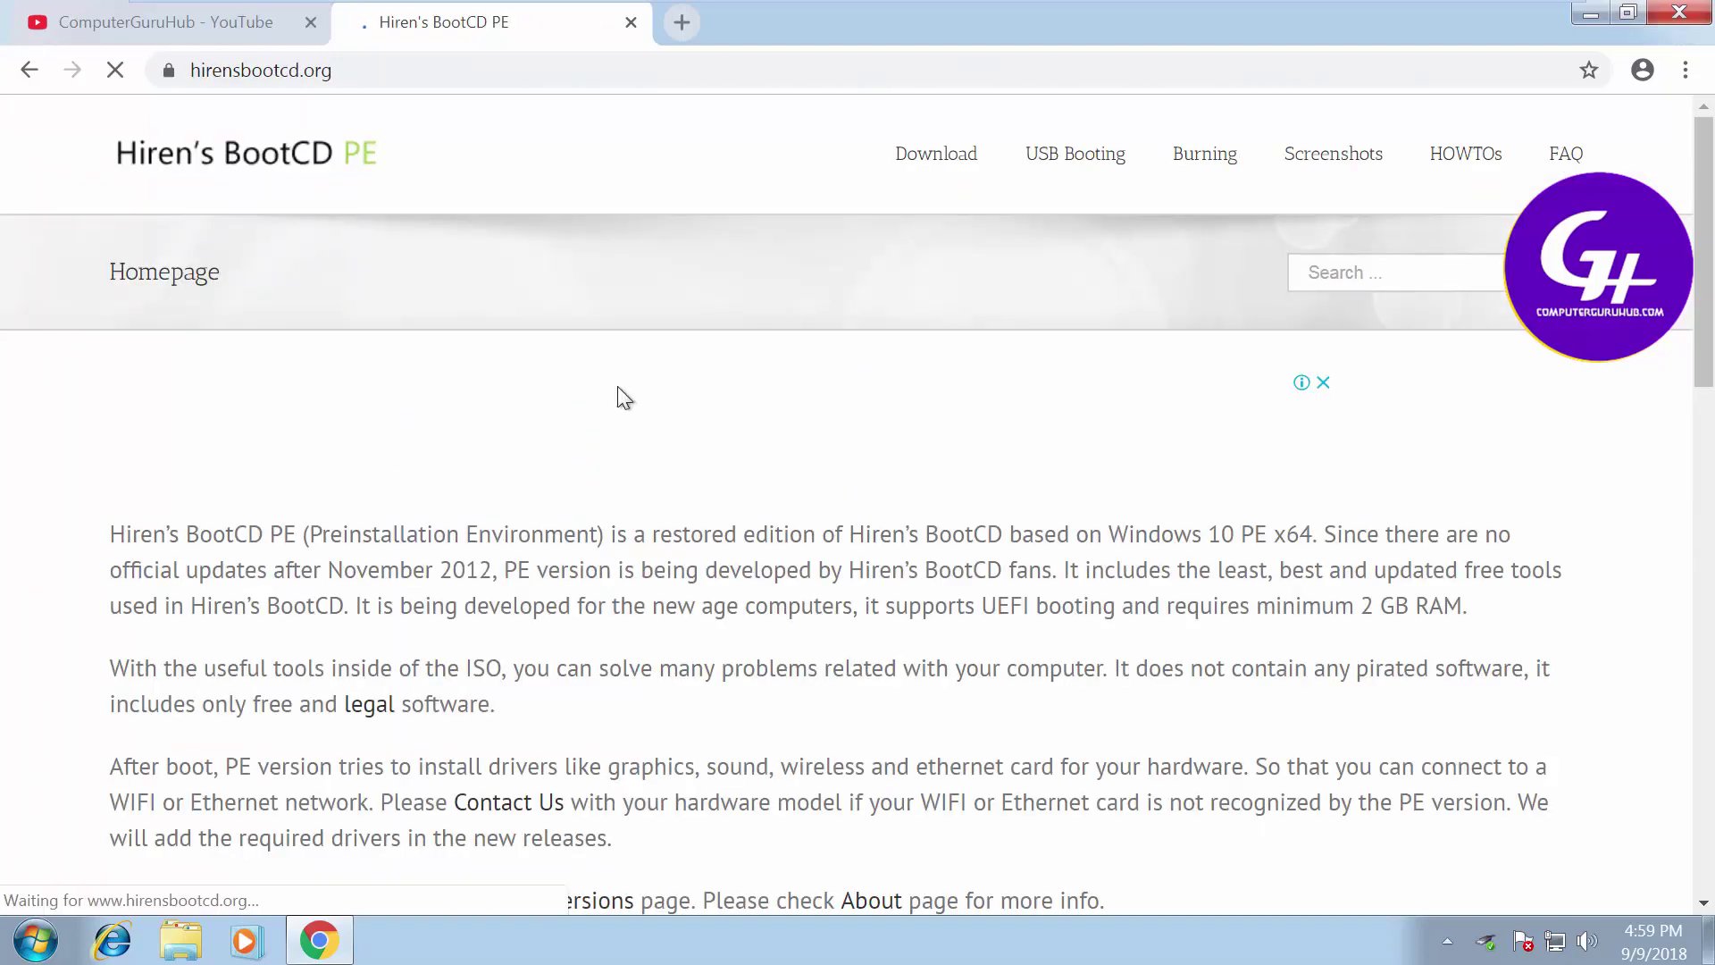
On the site's Download page, start downloading HBCD_PE_x64.iso
{"action": "left_click", "coordinate": [917, 163]}
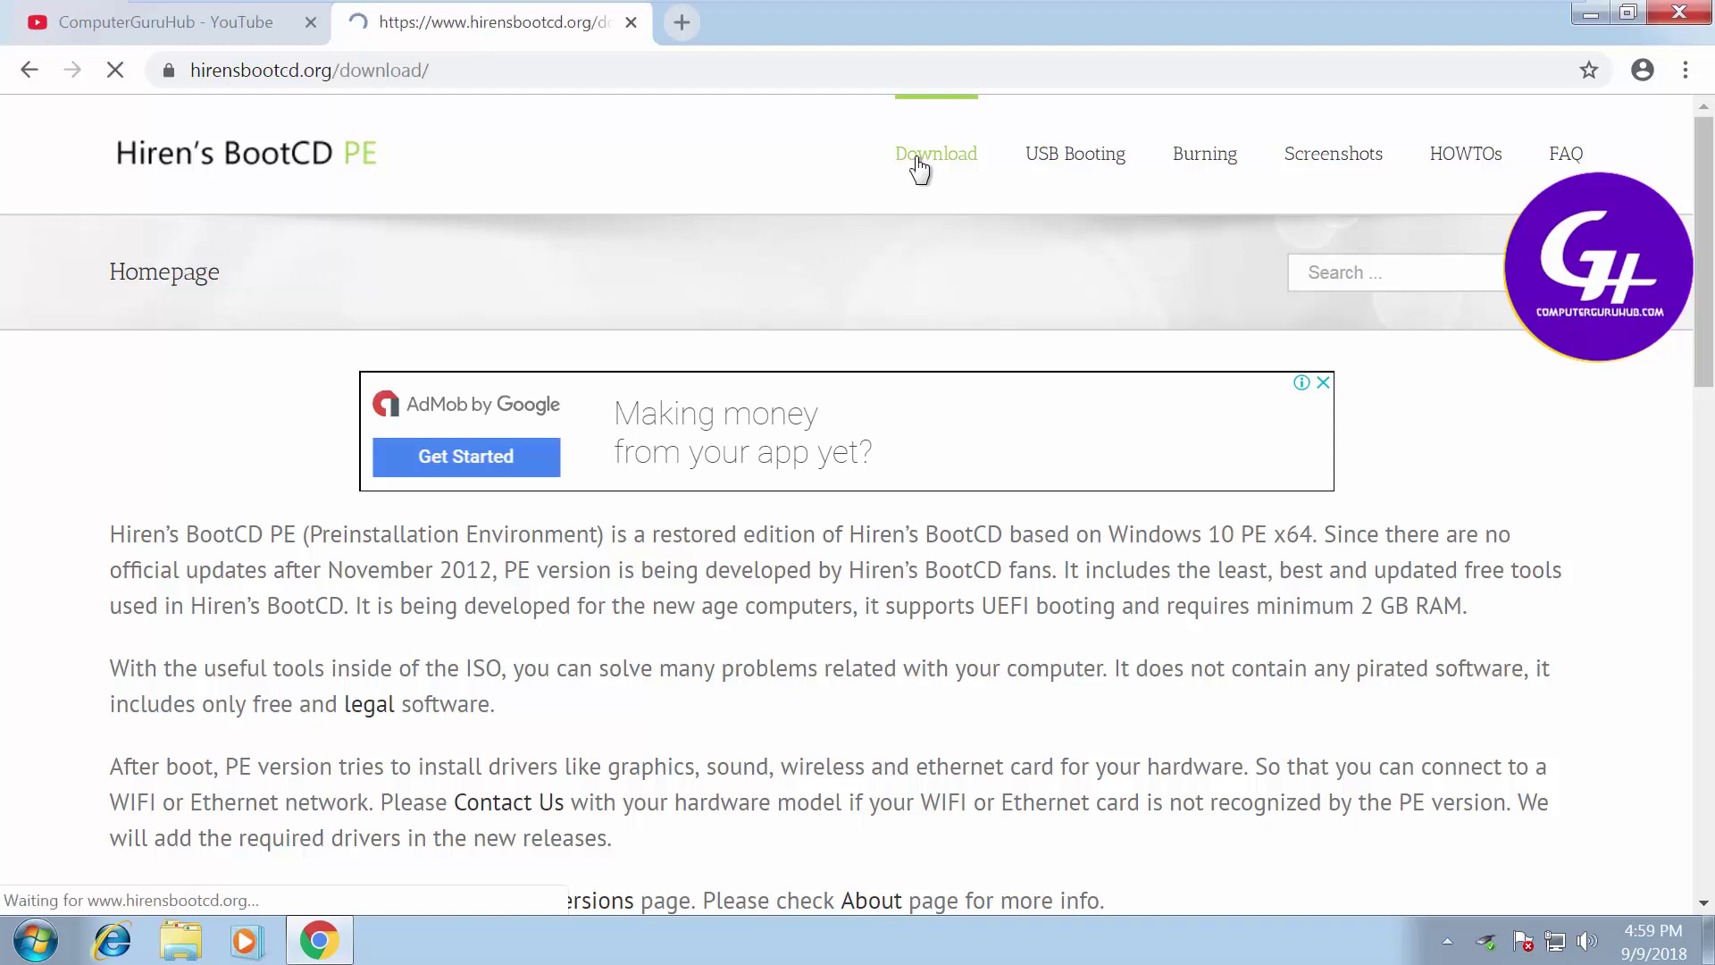
{"action": "scroll", "coordinate": [804, 366], "scroll_direction": "down", "scroll_amount": 2}
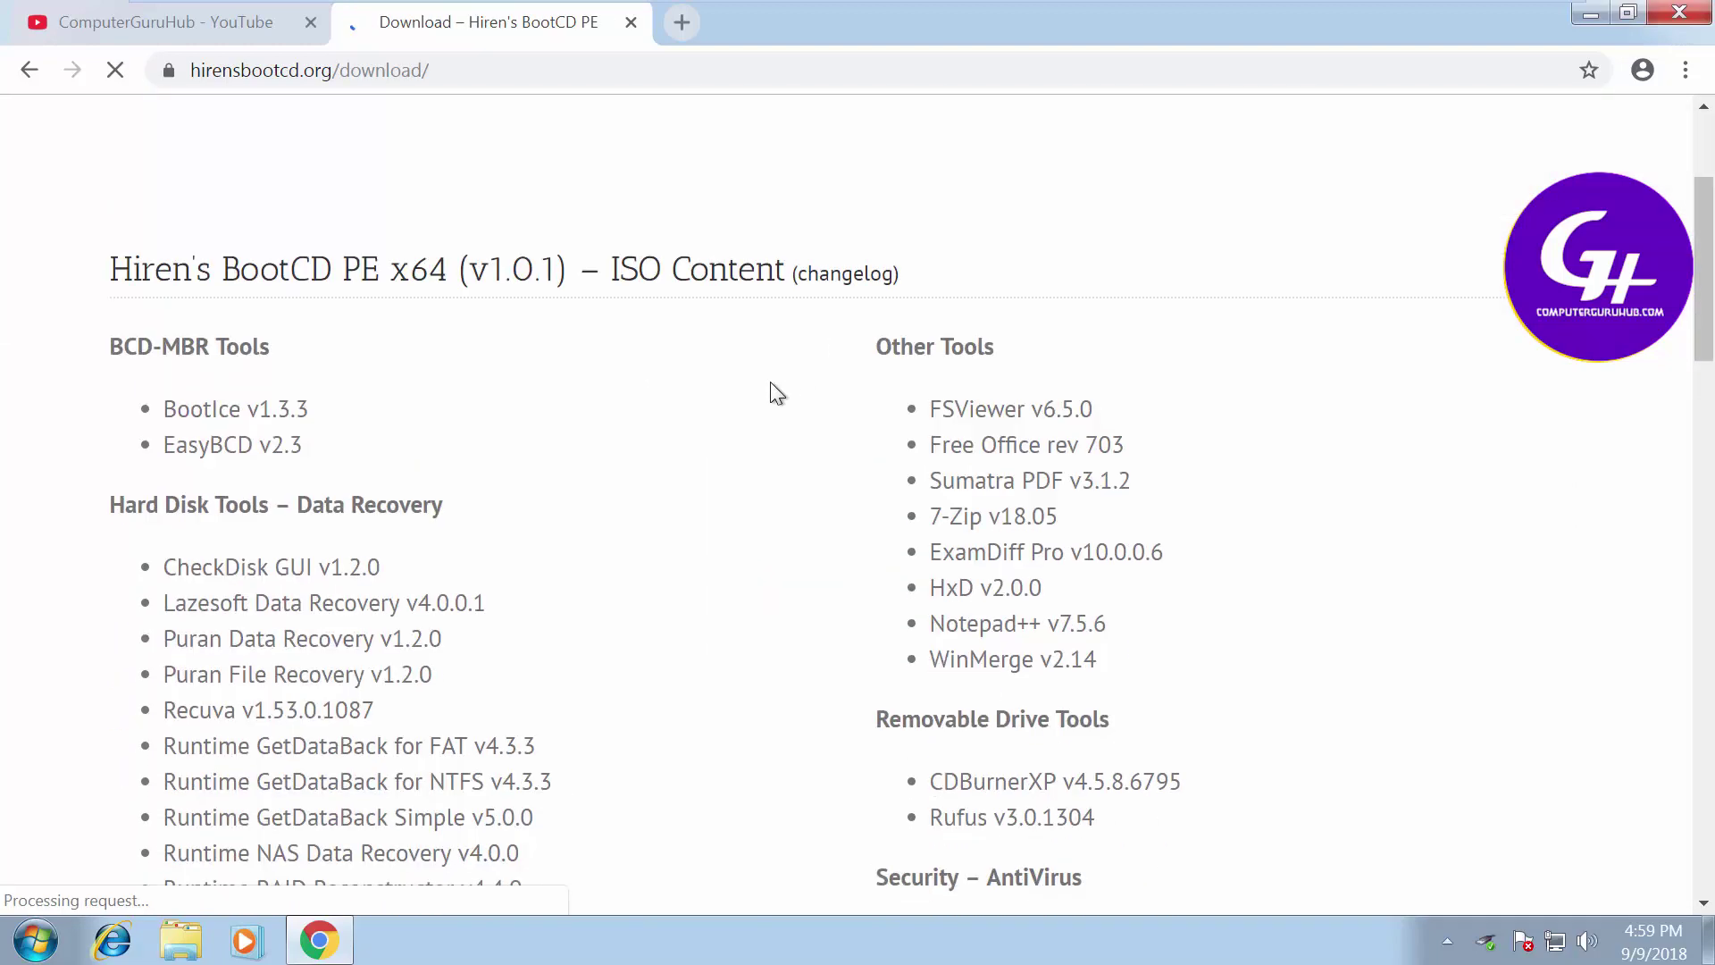
{"action": "scroll", "coordinate": [770, 382], "scroll_direction": "down", "scroll_amount": 17}
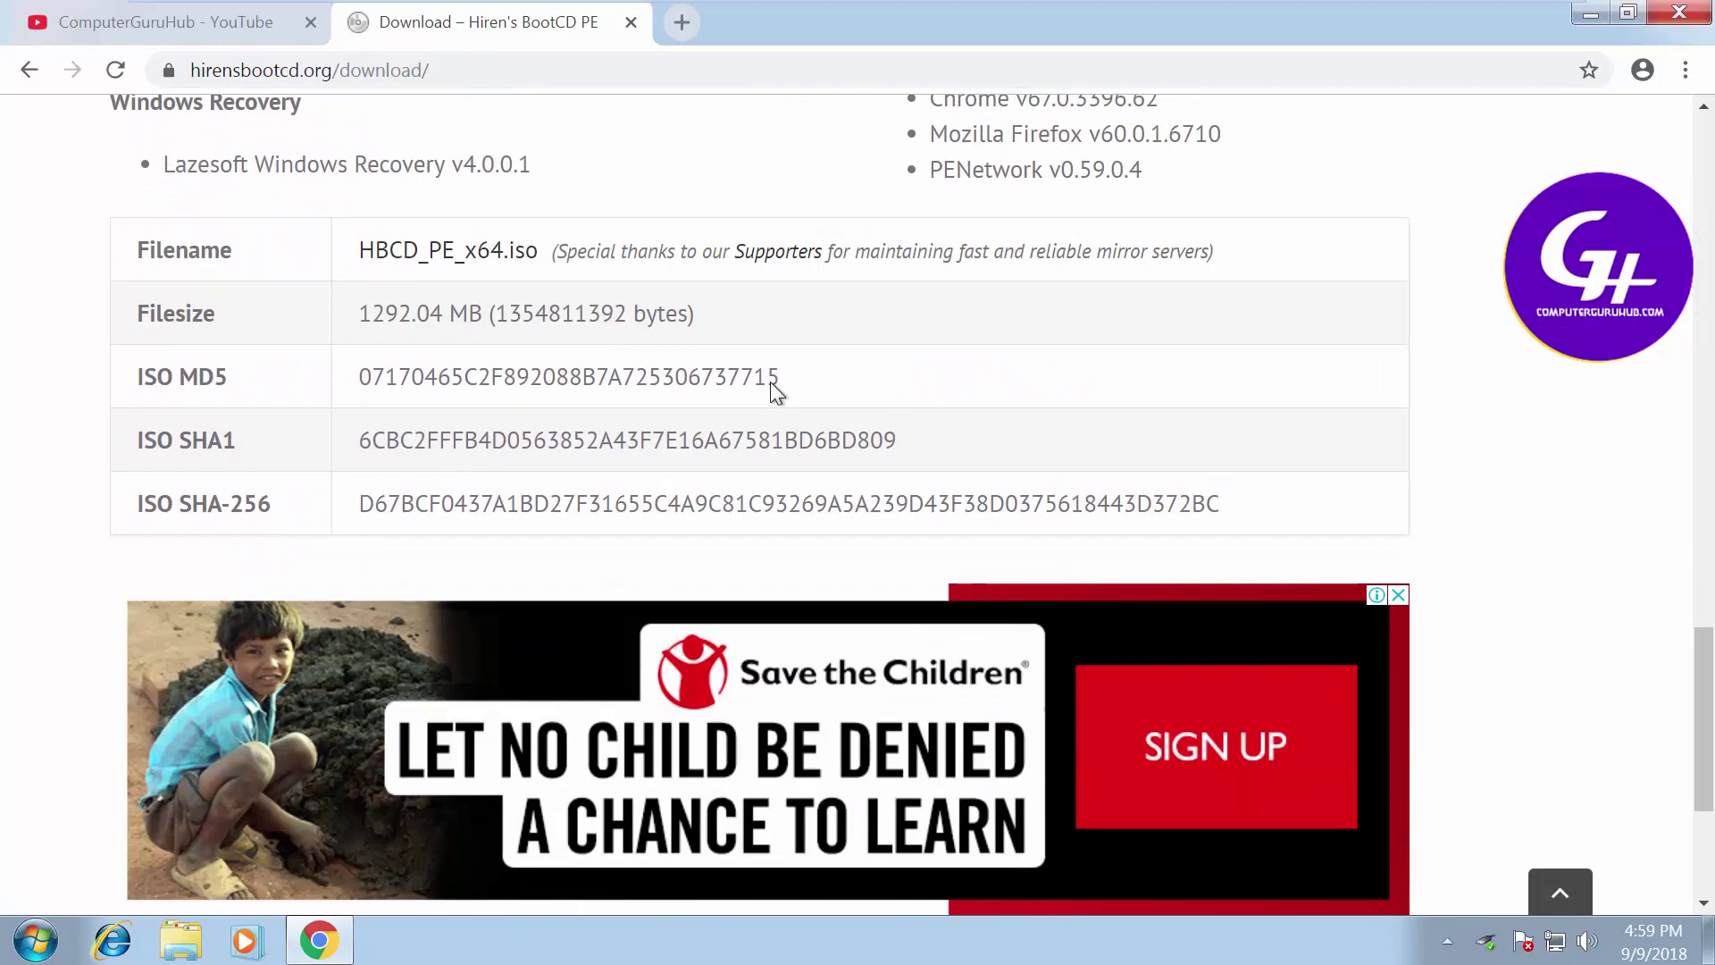
{"action": "left_click", "coordinate": [425, 265]}
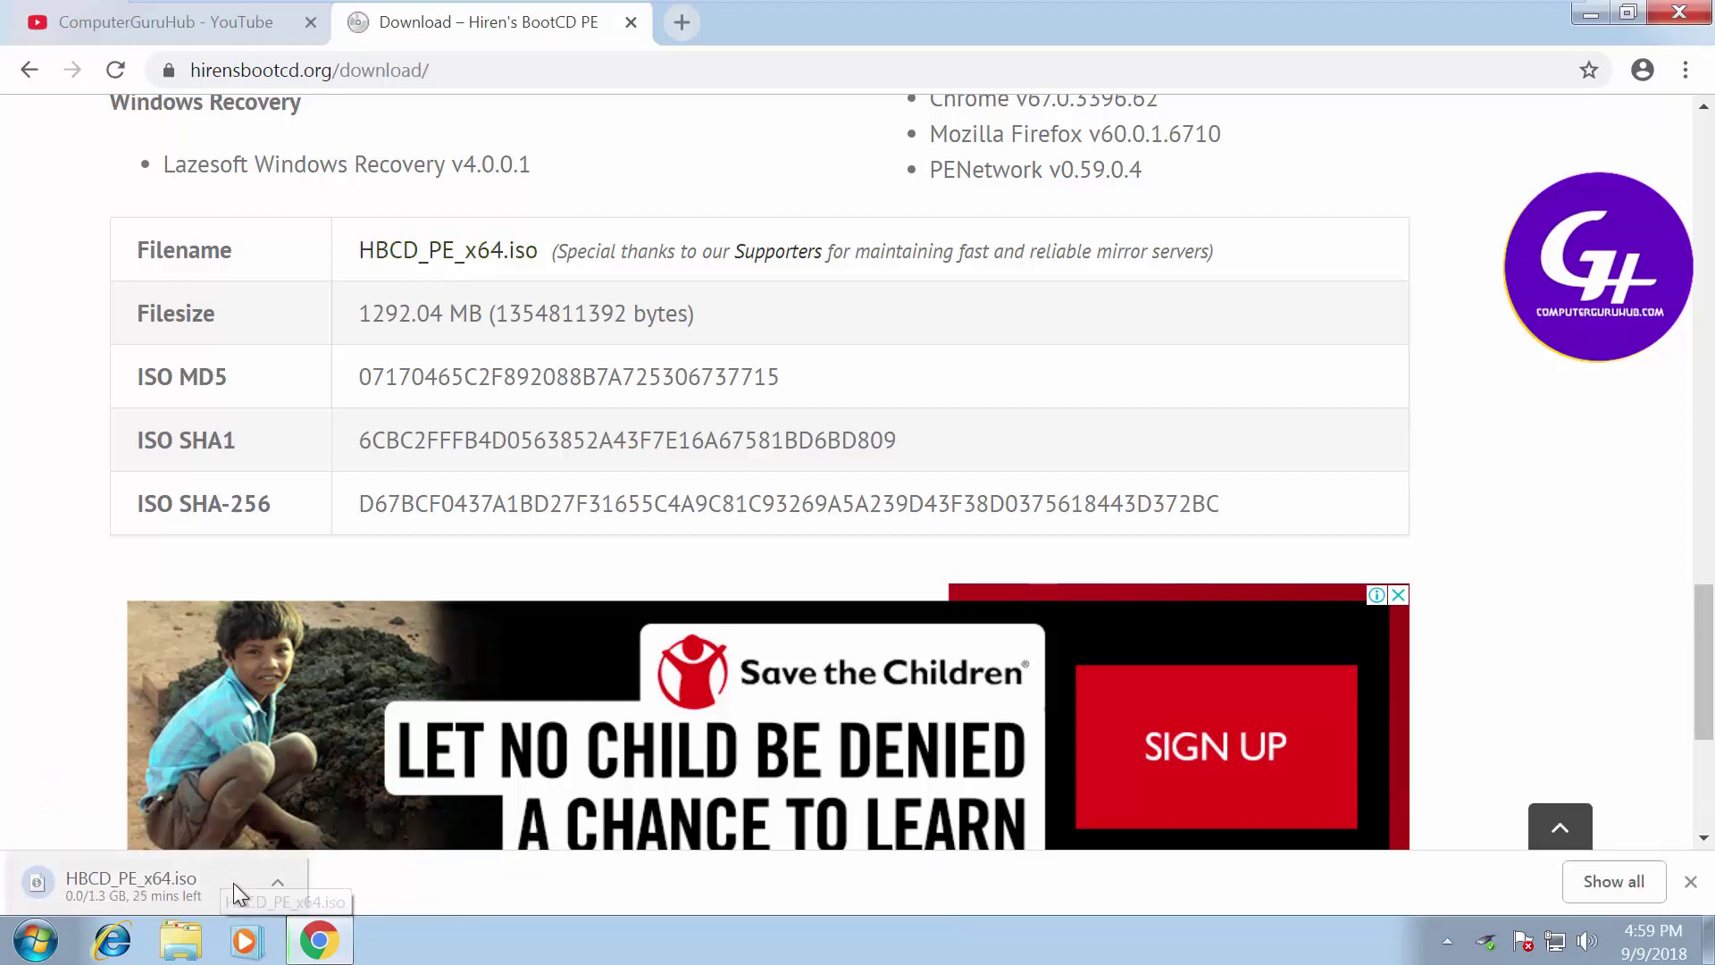
Cancel the HBCD_PE_x64.iso download and show Chrome's downloads list with Ctrl+J
{"action": "left_click", "coordinate": [277, 882]}
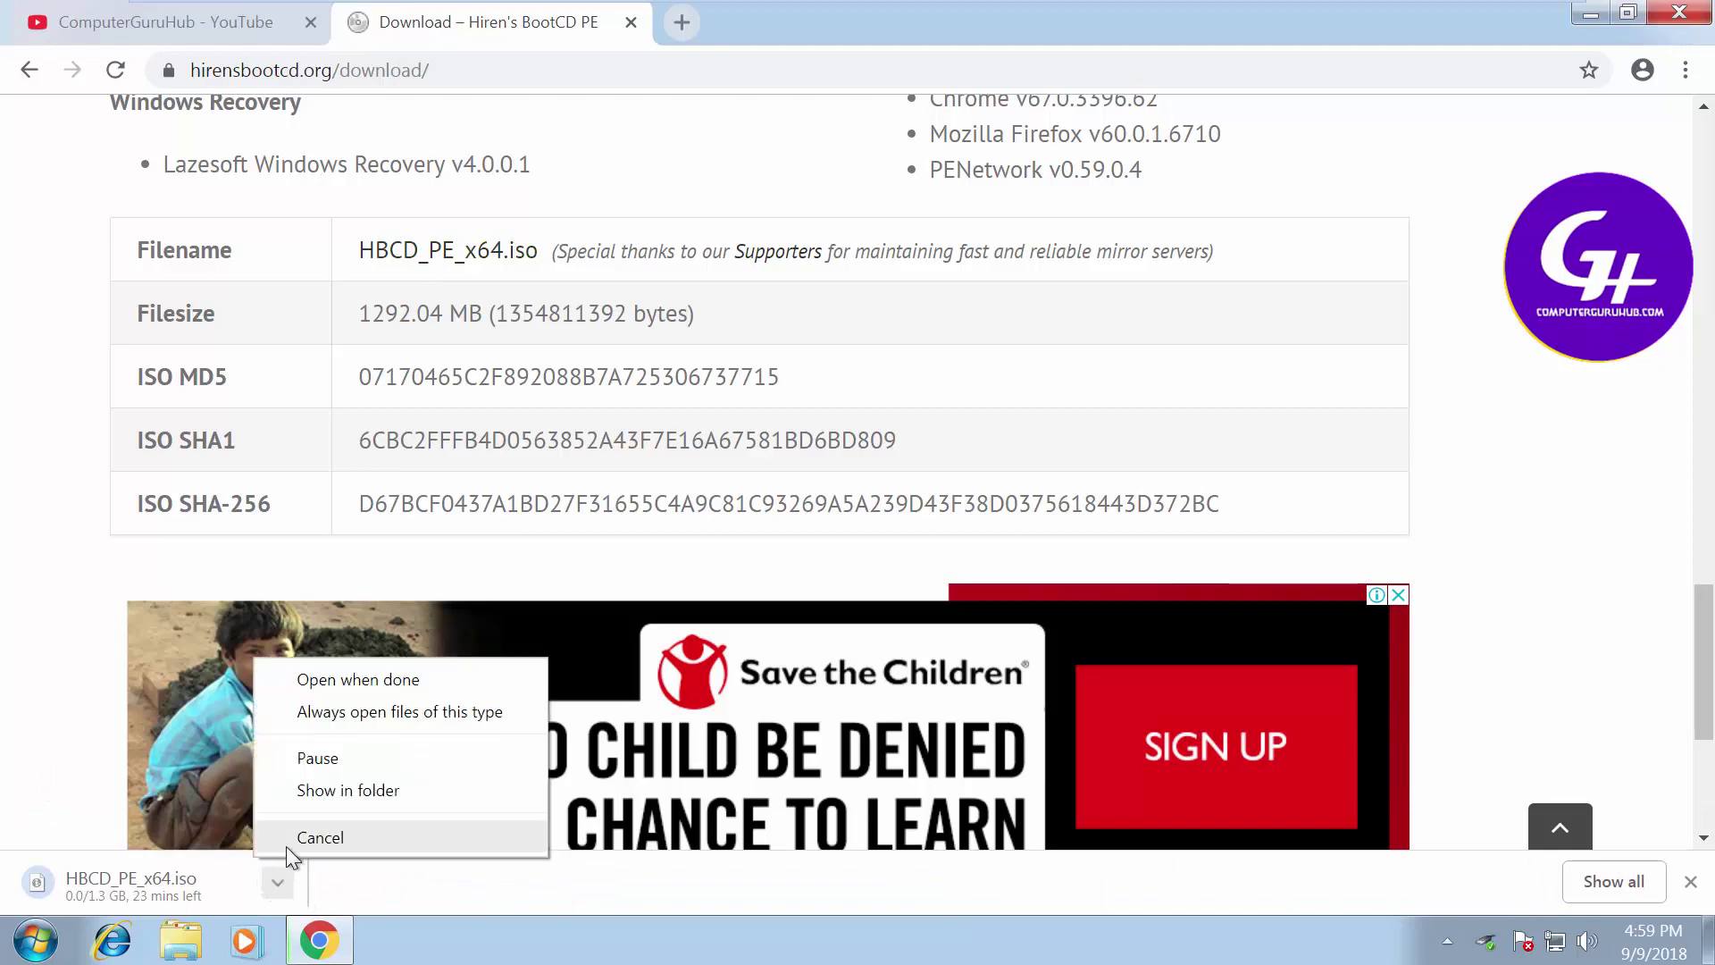
{"action": "left_click", "coordinate": [286, 840]}
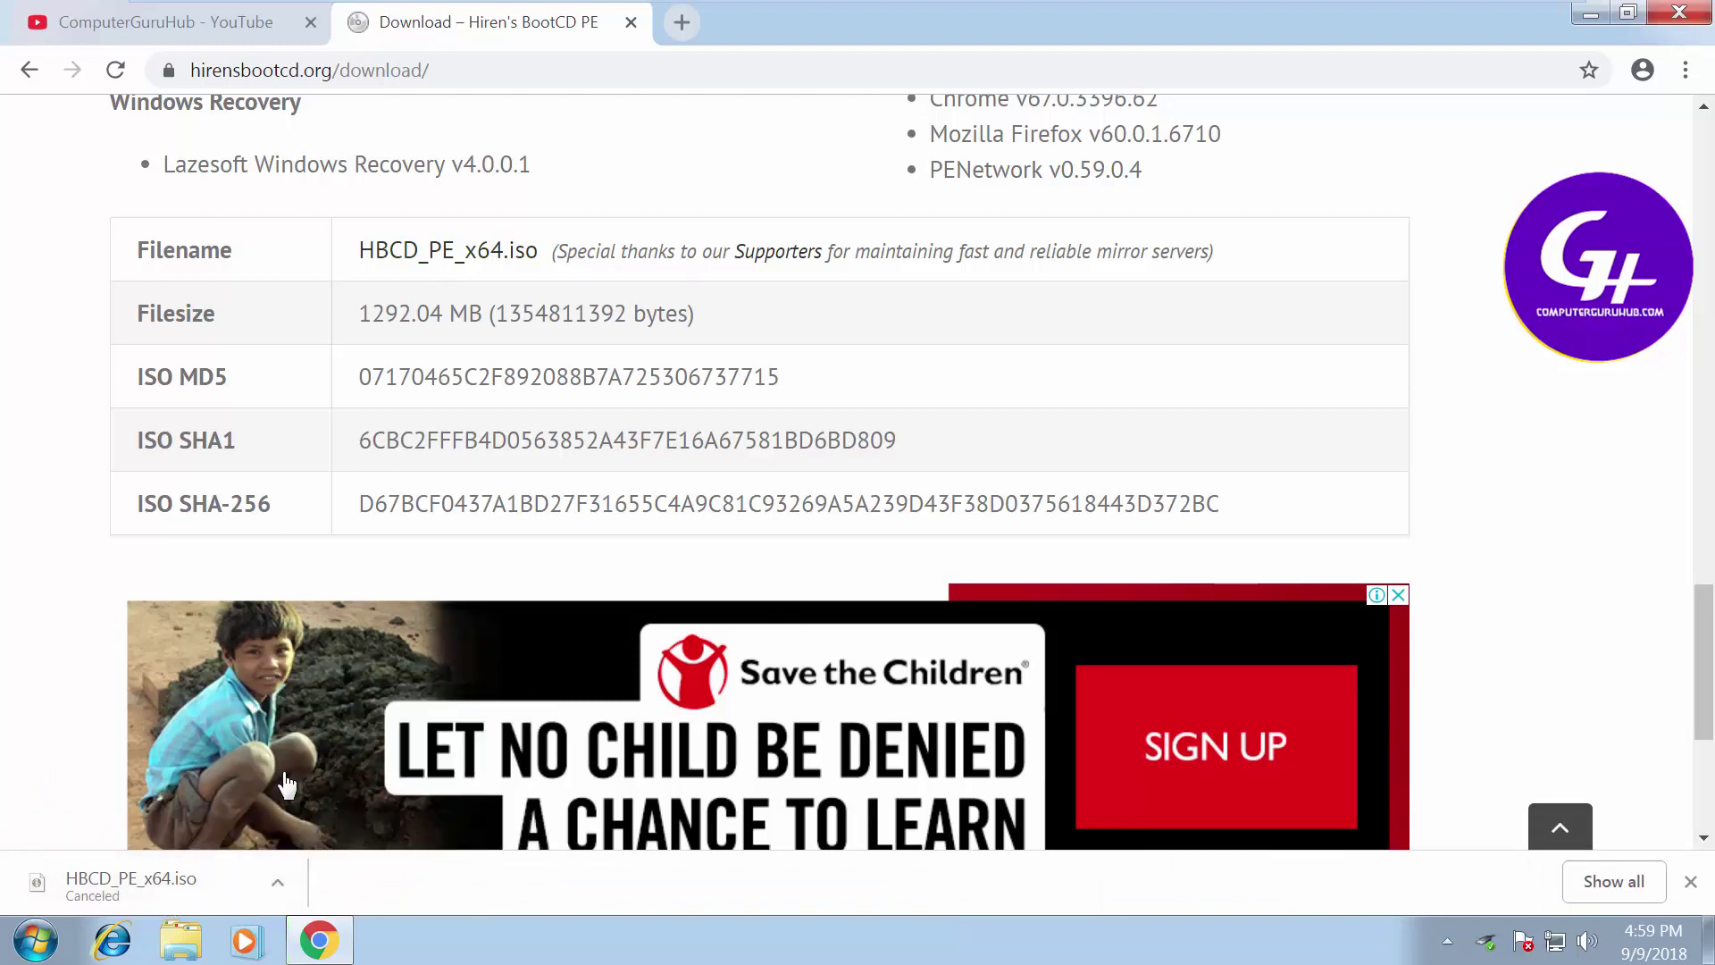
{"action": "scroll", "coordinate": [834, 640], "scroll_direction": "up", "scroll_amount": 20}
{"action": "scroll", "coordinate": [834, 640], "scroll_direction": "up", "scroll_amount": 5}
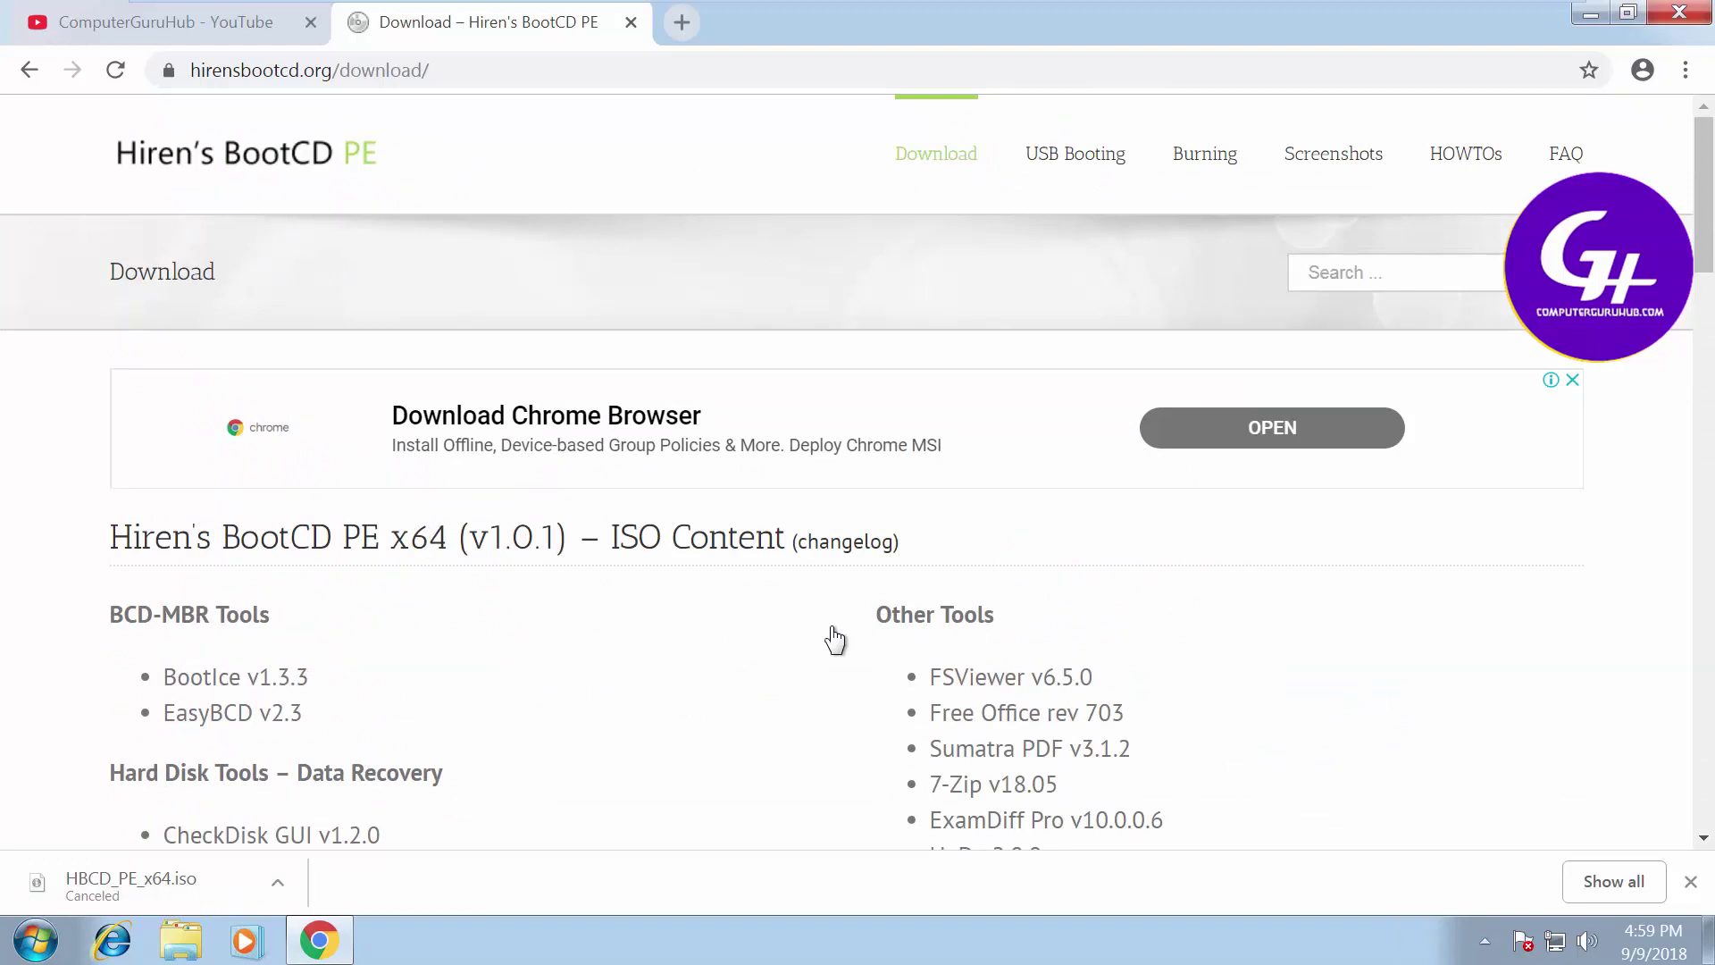
{"action": "key", "text": "ctrl+j"}
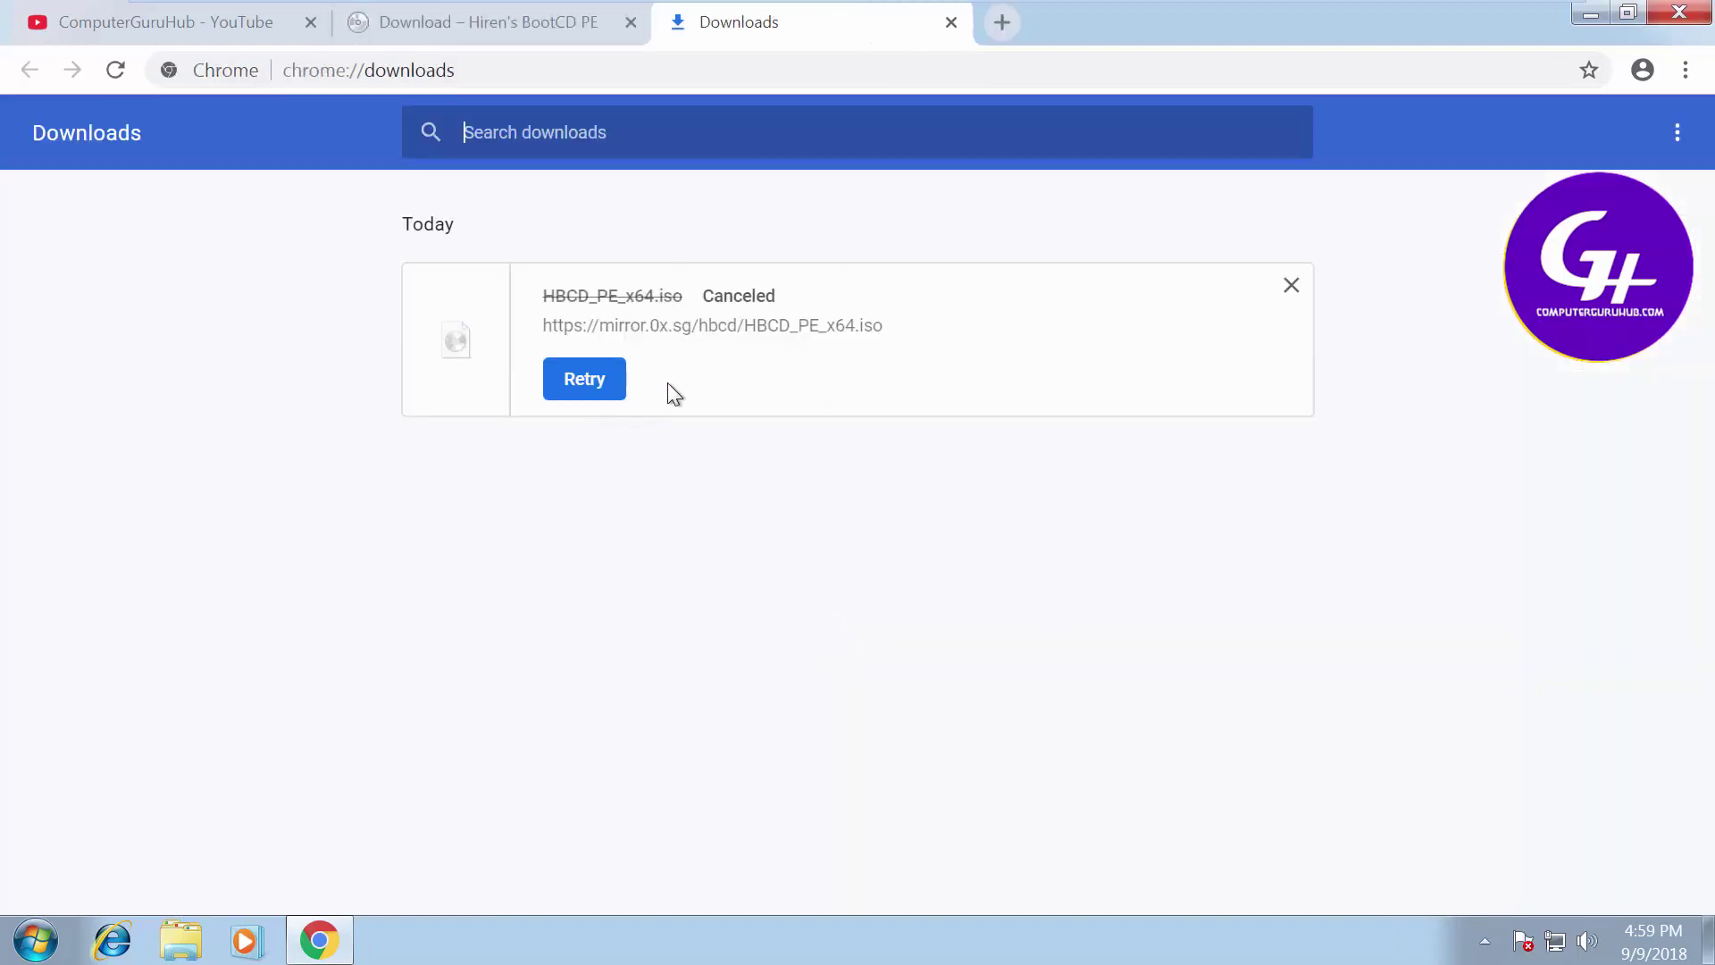
Read through the site's USB Booting page, then close the Hiren's BootCD PE tab
{"action": "left_click", "coordinate": [562, 30]}
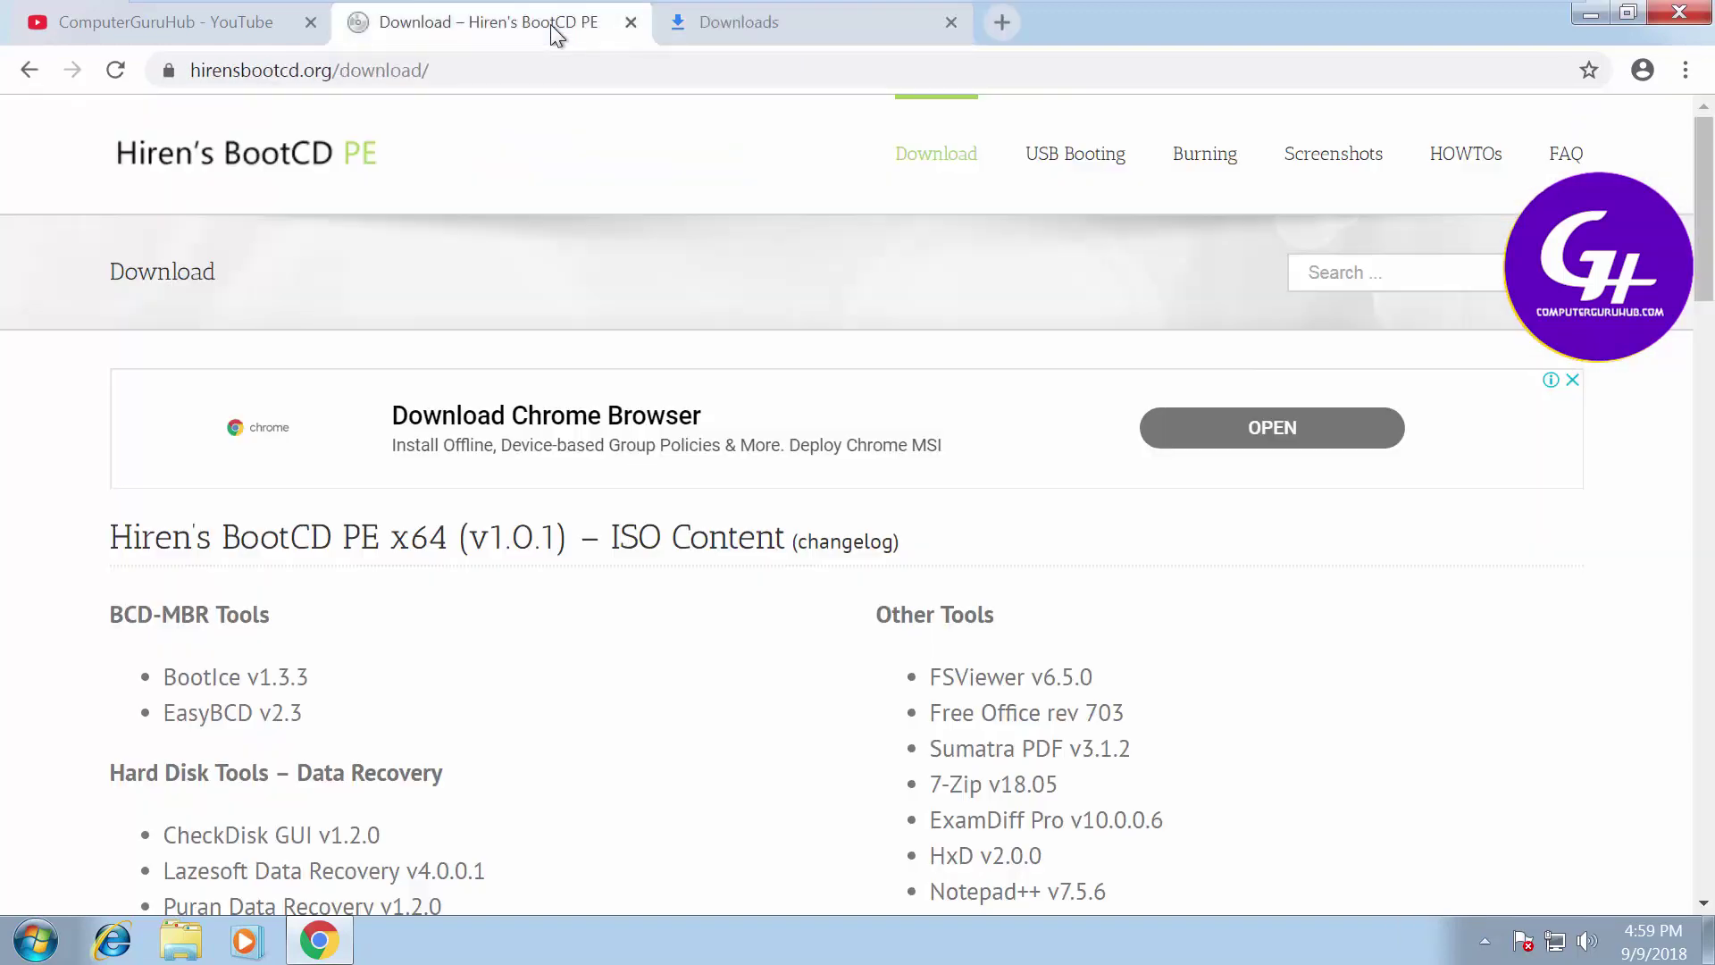
{"action": "left_click", "coordinate": [1106, 166]}
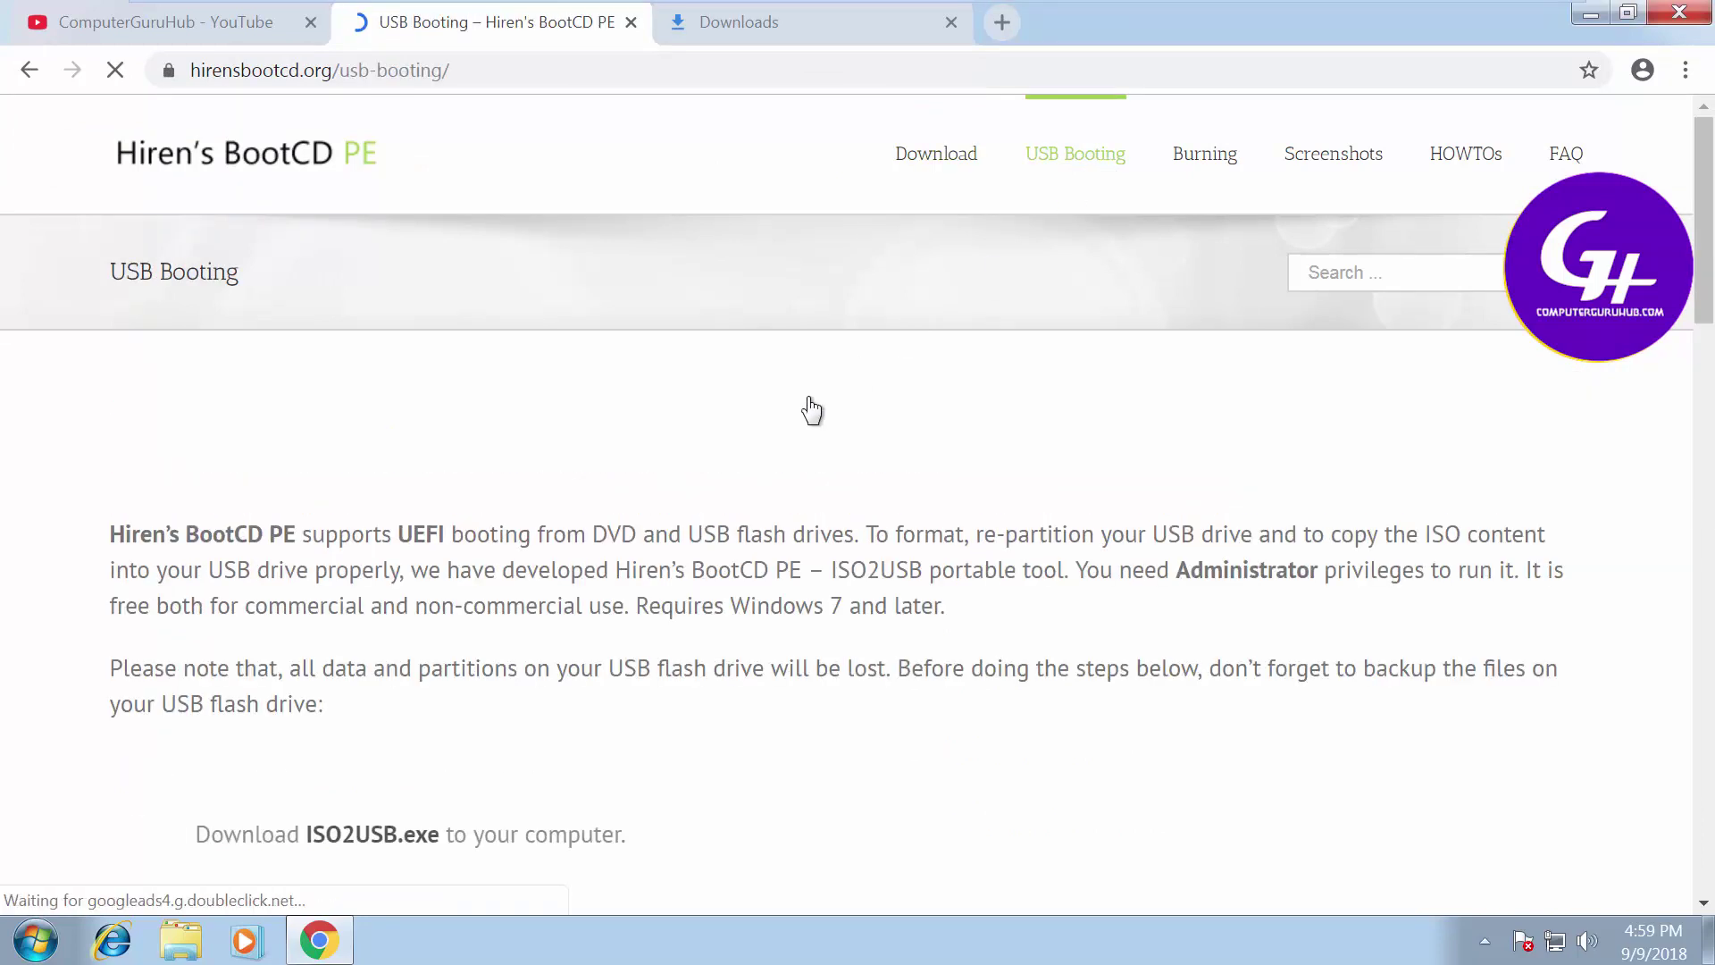
{"action": "scroll", "coordinate": [808, 448], "scroll_direction": "down", "scroll_amount": 2}
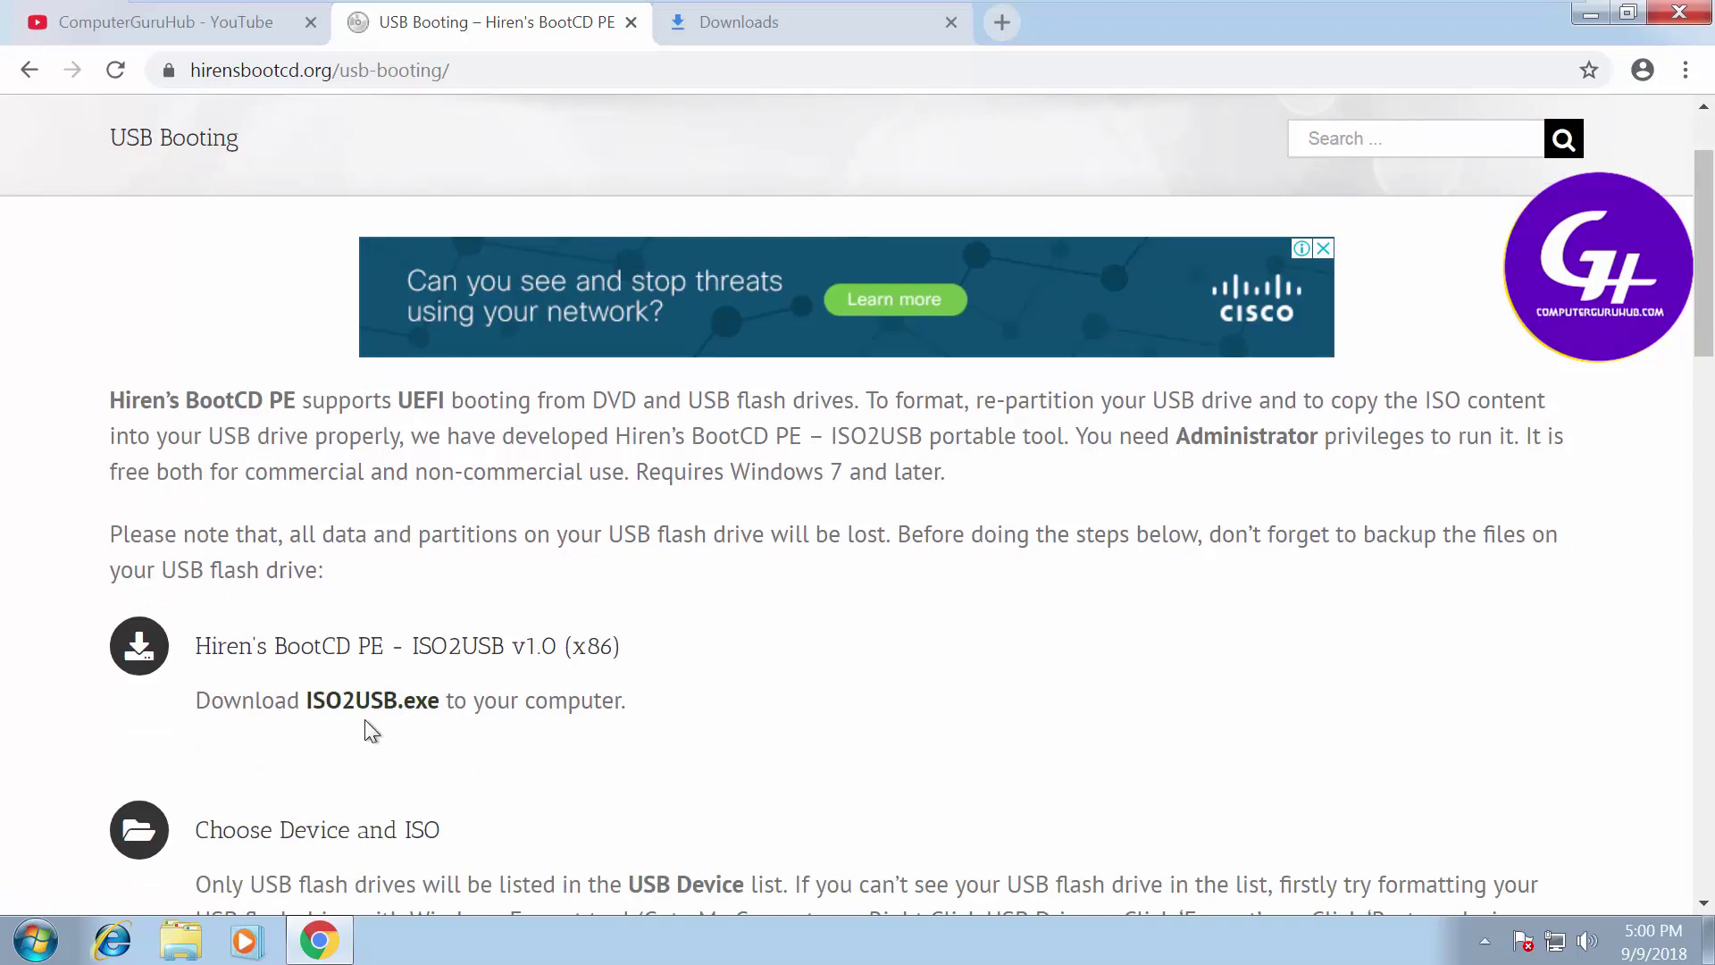
{"action": "scroll", "coordinate": [441, 712], "scroll_direction": "down", "scroll_amount": 5}
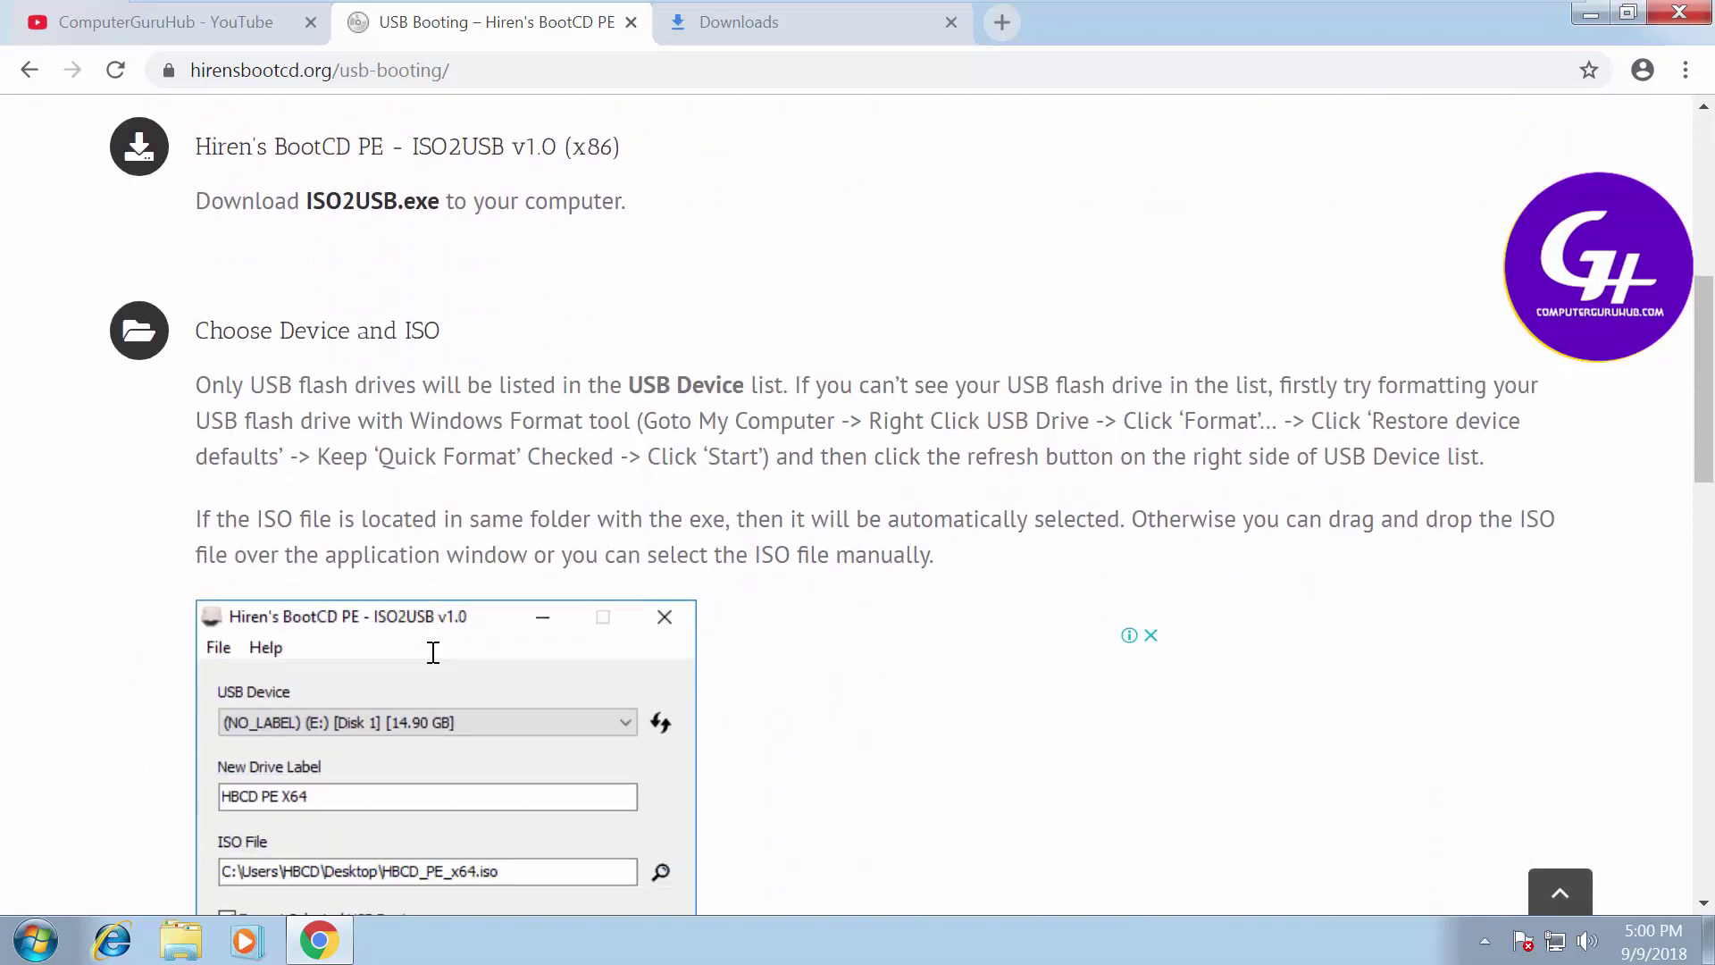
{"action": "scroll", "coordinate": [433, 652], "scroll_direction": "down", "scroll_amount": 2}
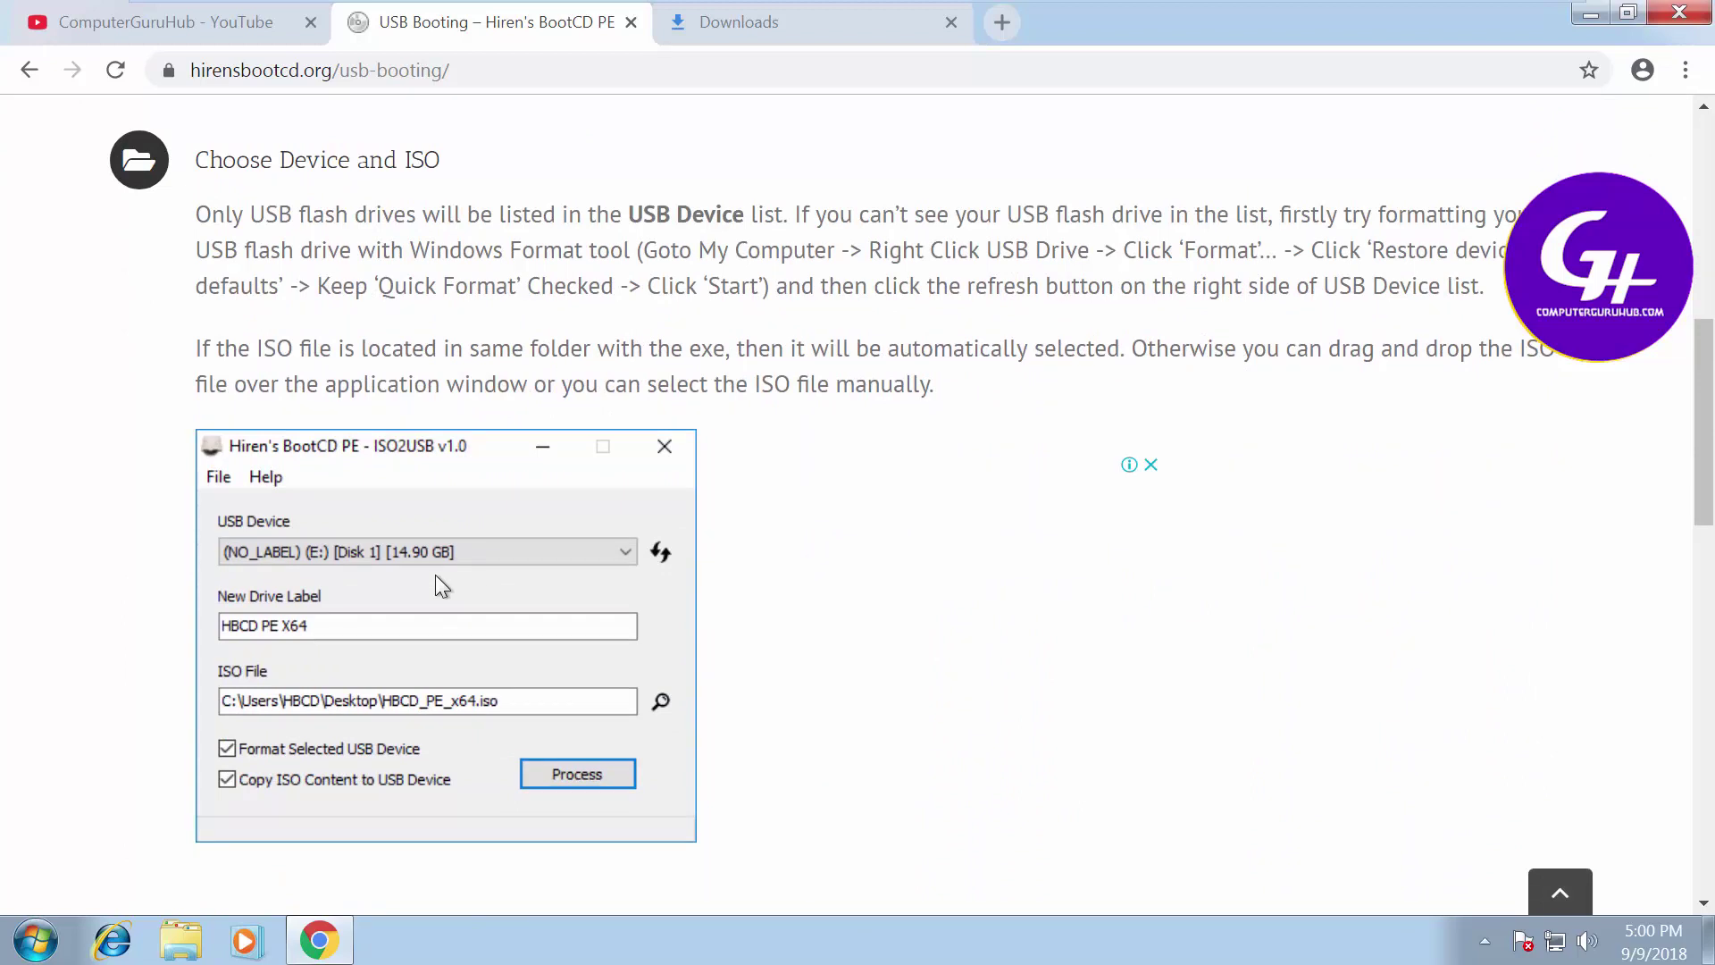
{"action": "scroll", "coordinate": [482, 579], "scroll_direction": "down", "scroll_amount": 2}
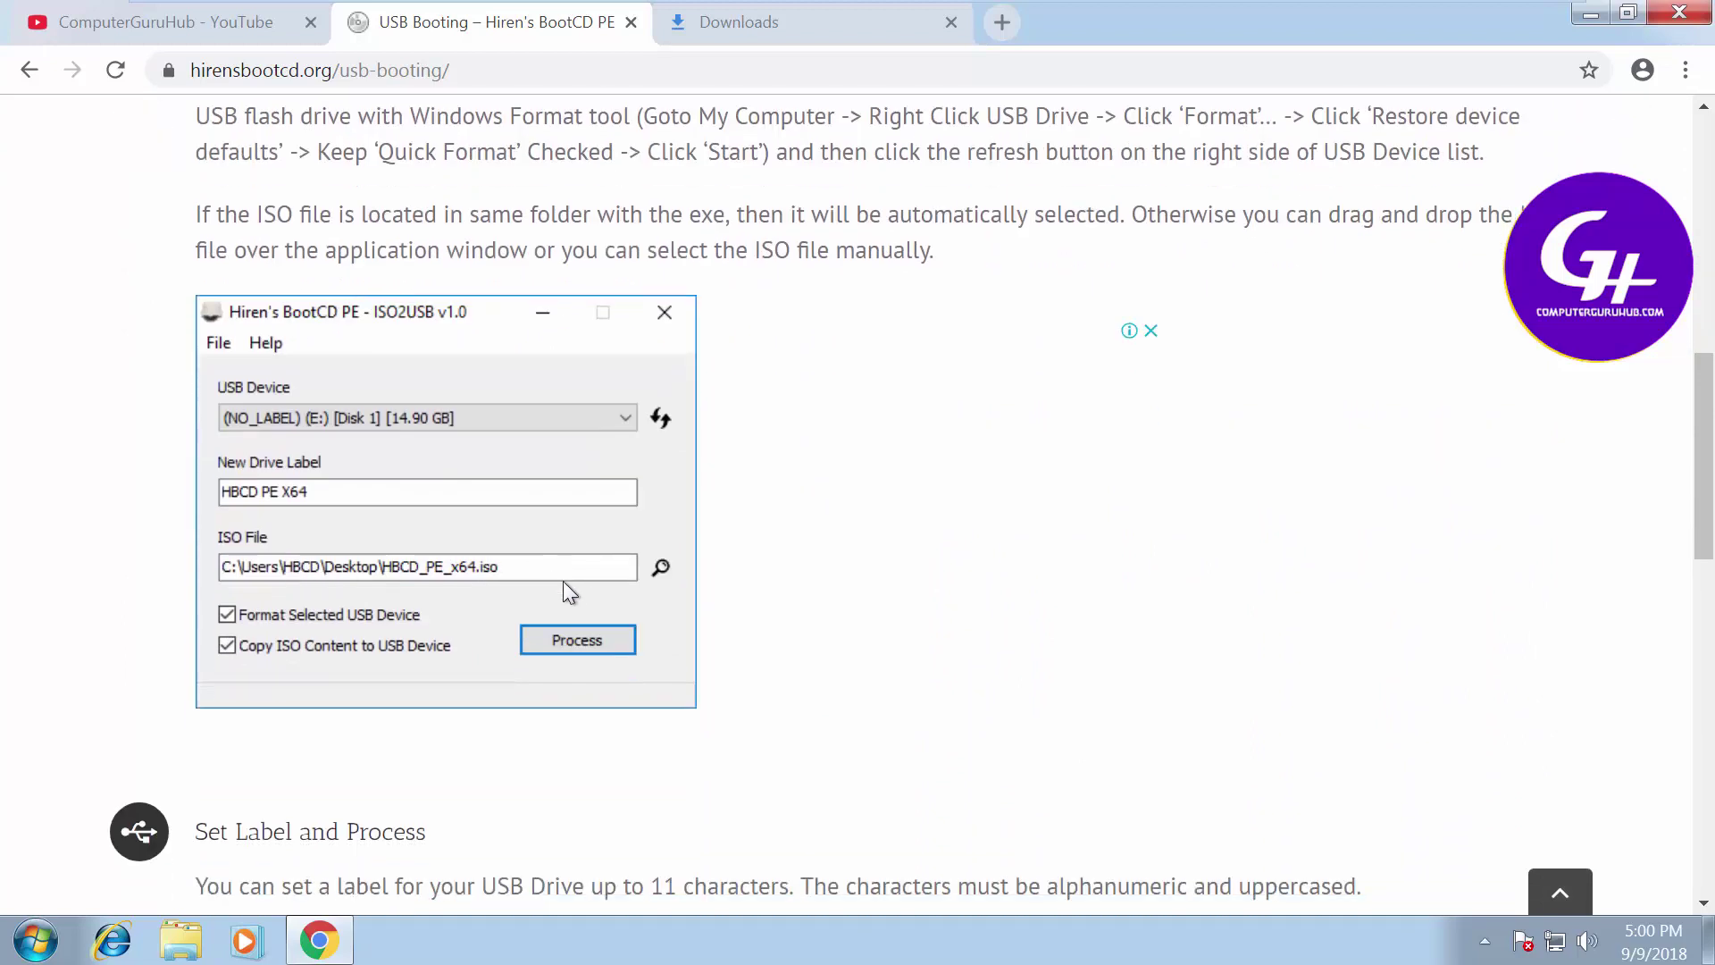
{"action": "scroll", "coordinate": [563, 626], "scroll_direction": "down", "scroll_amount": 6}
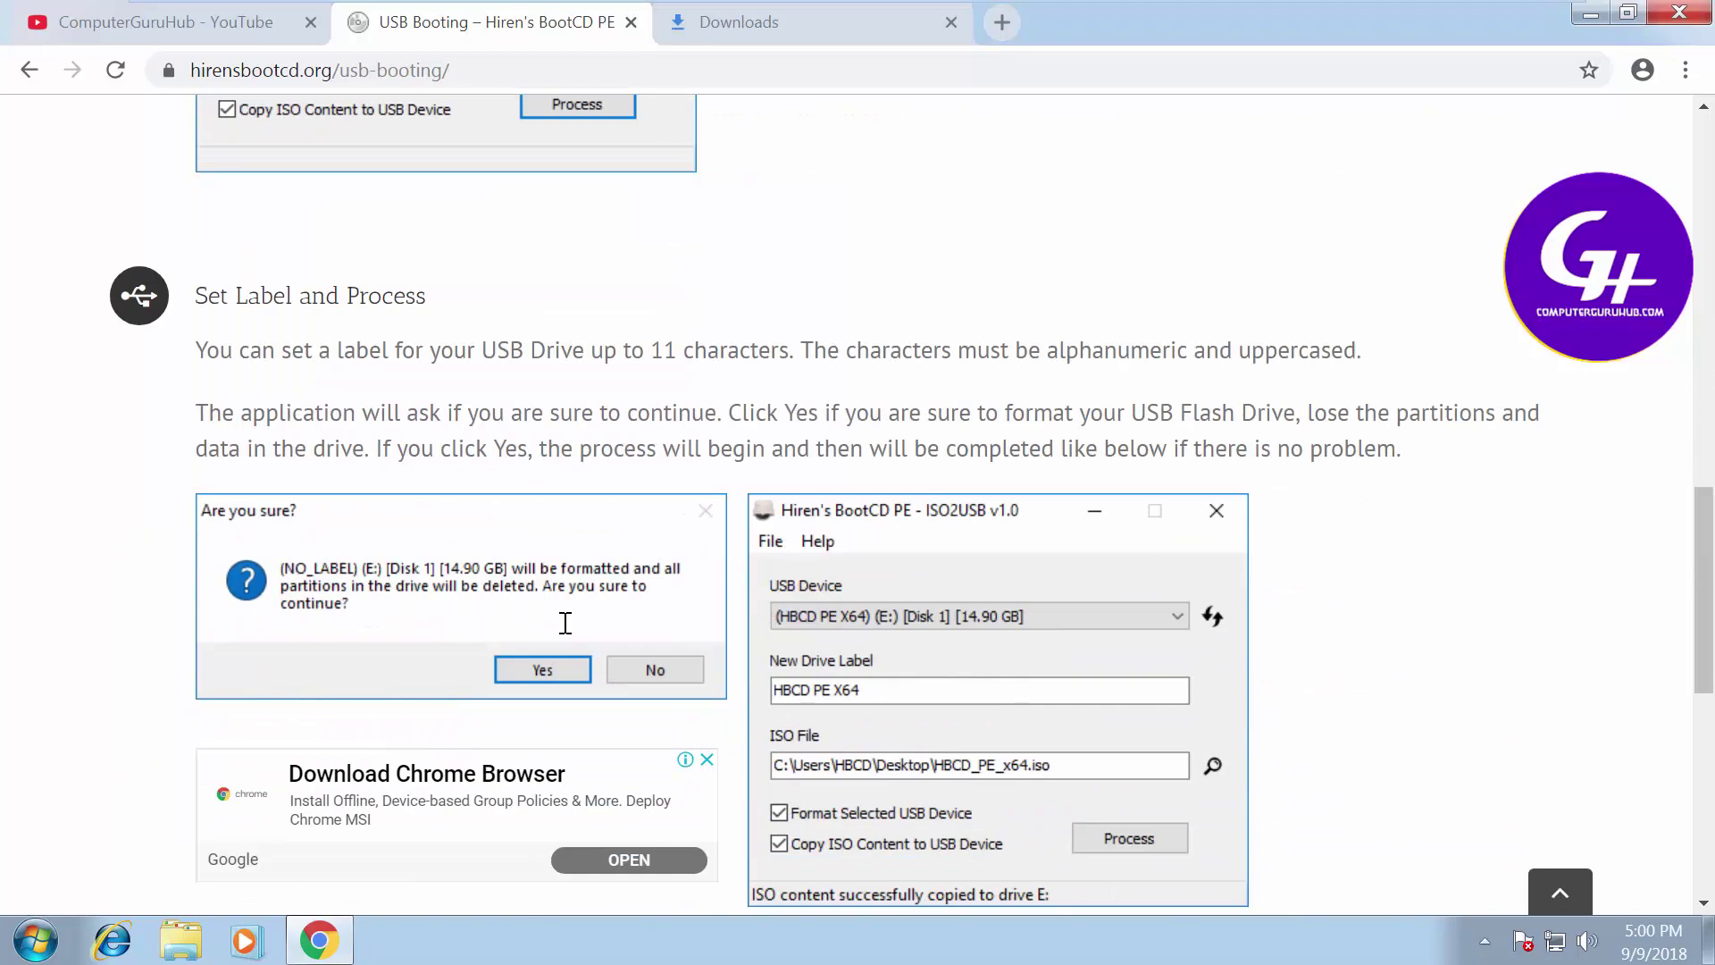
{"action": "scroll", "coordinate": [561, 621], "scroll_direction": "down", "scroll_amount": 8}
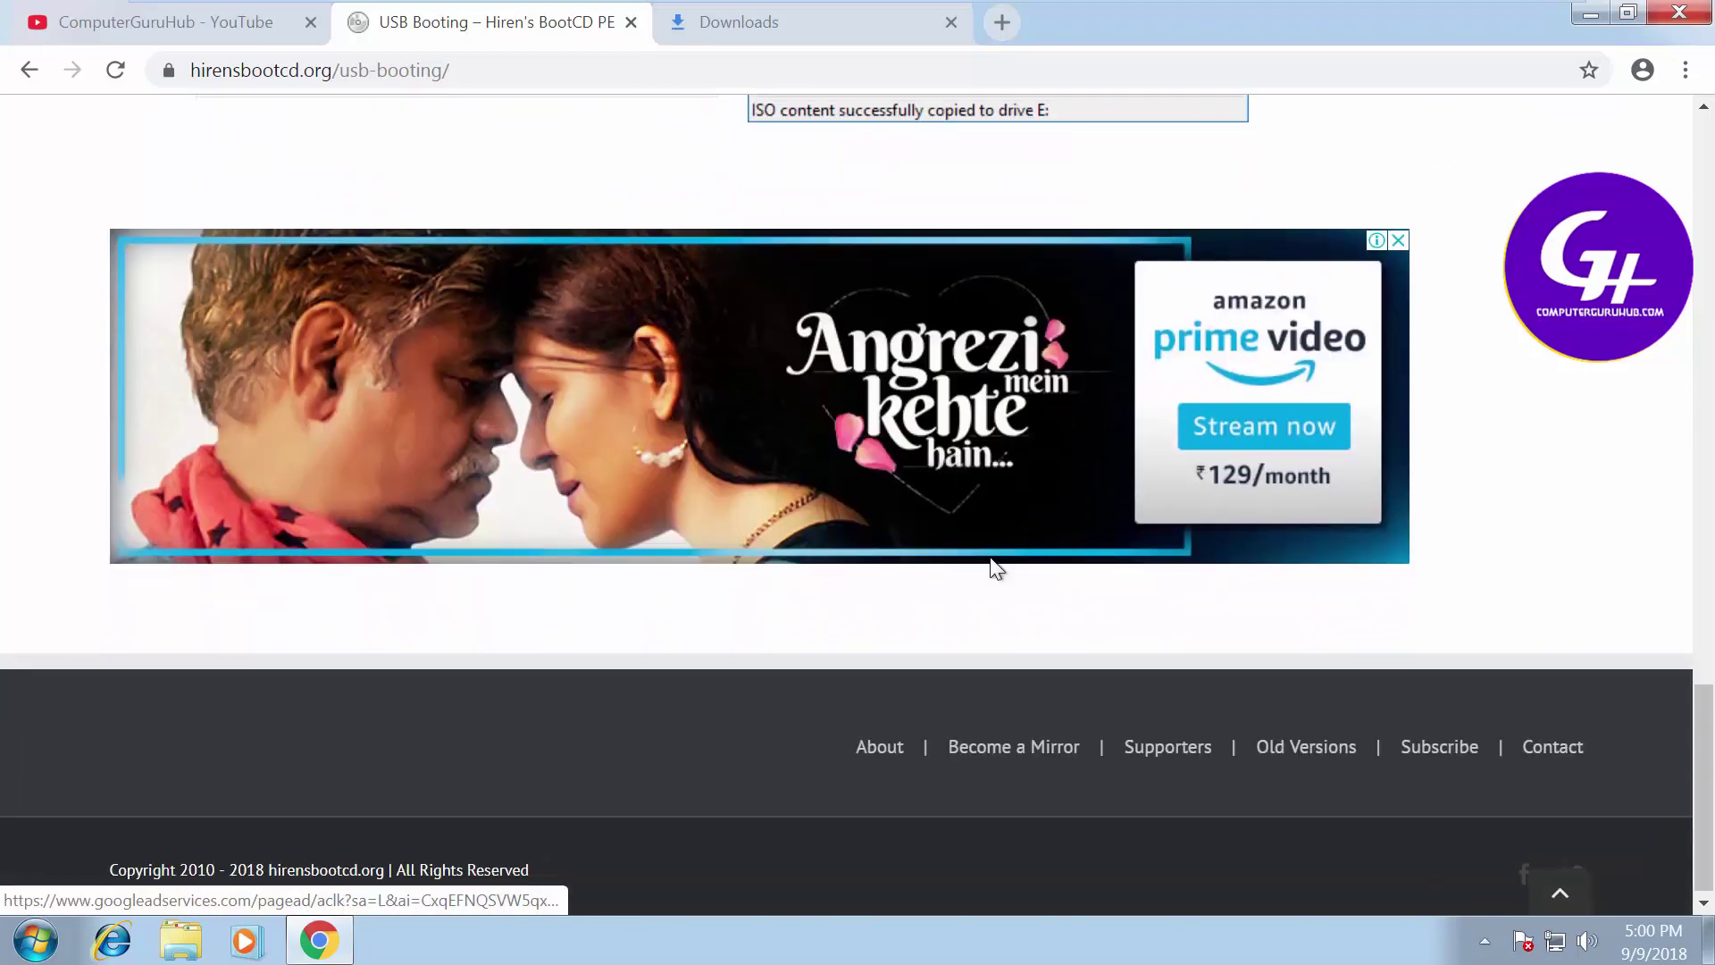
{"action": "scroll", "coordinate": [996, 566], "scroll_direction": "up", "scroll_amount": 15}
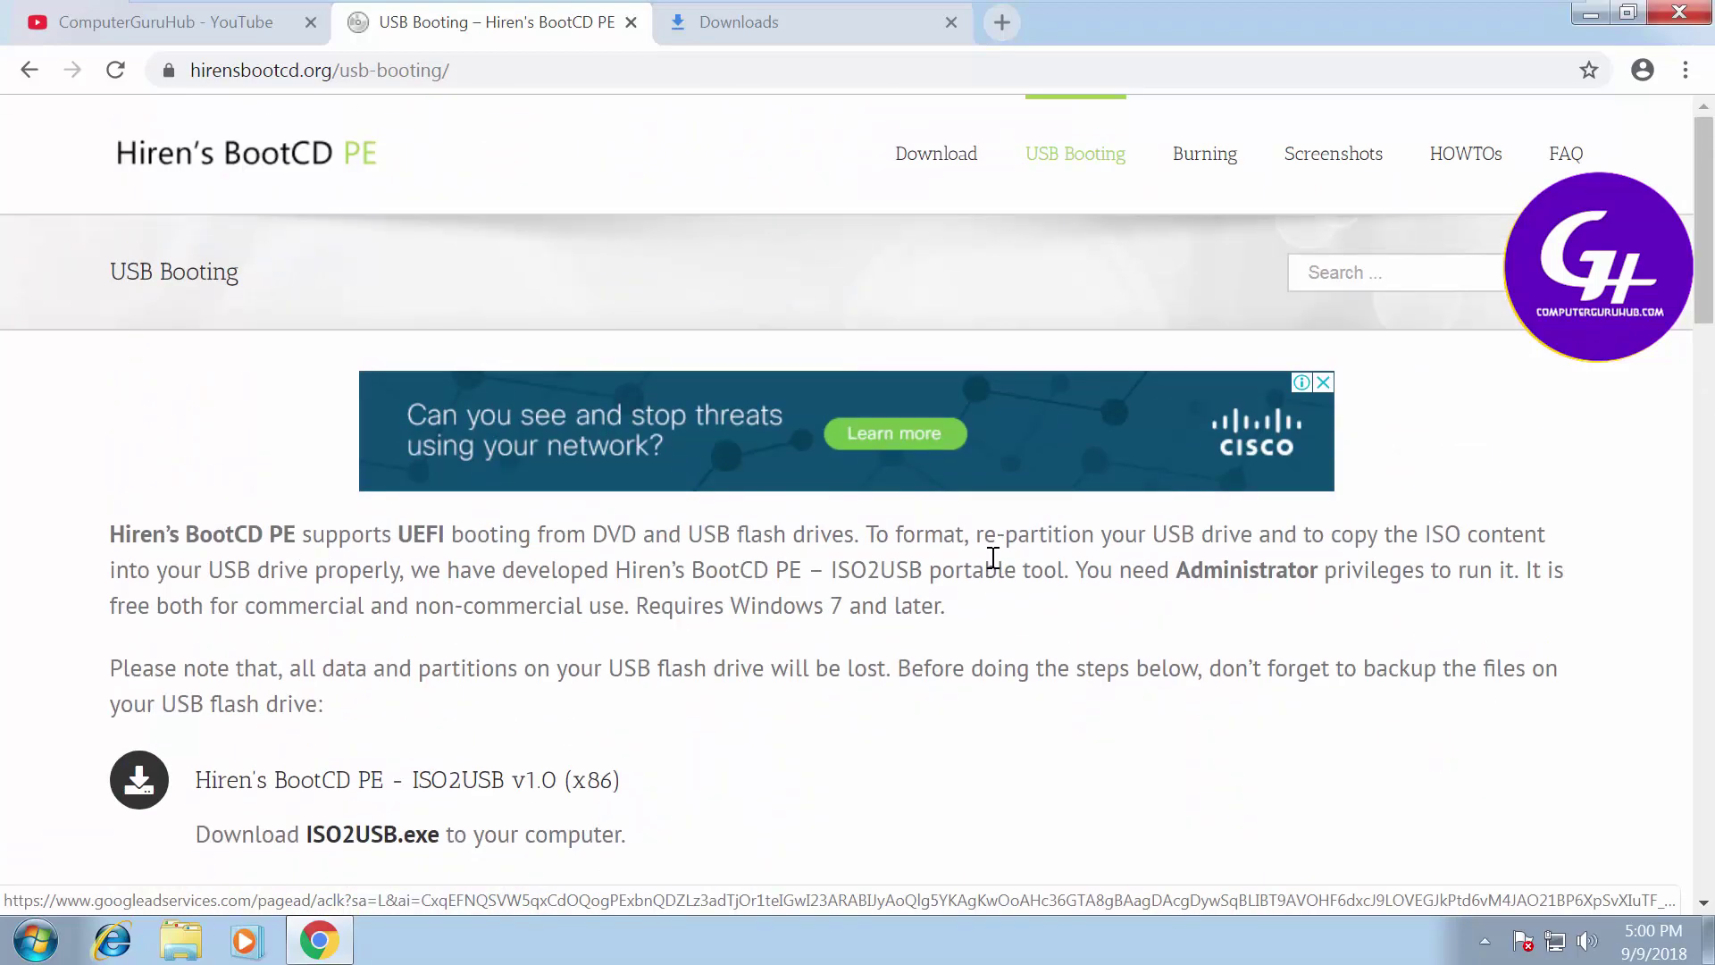
{"action": "left_click", "coordinate": [632, 30]}
Close the leftover download tab and shut down Windows 7 from the Start menu
{"action": "left_click", "coordinate": [632, 30]}
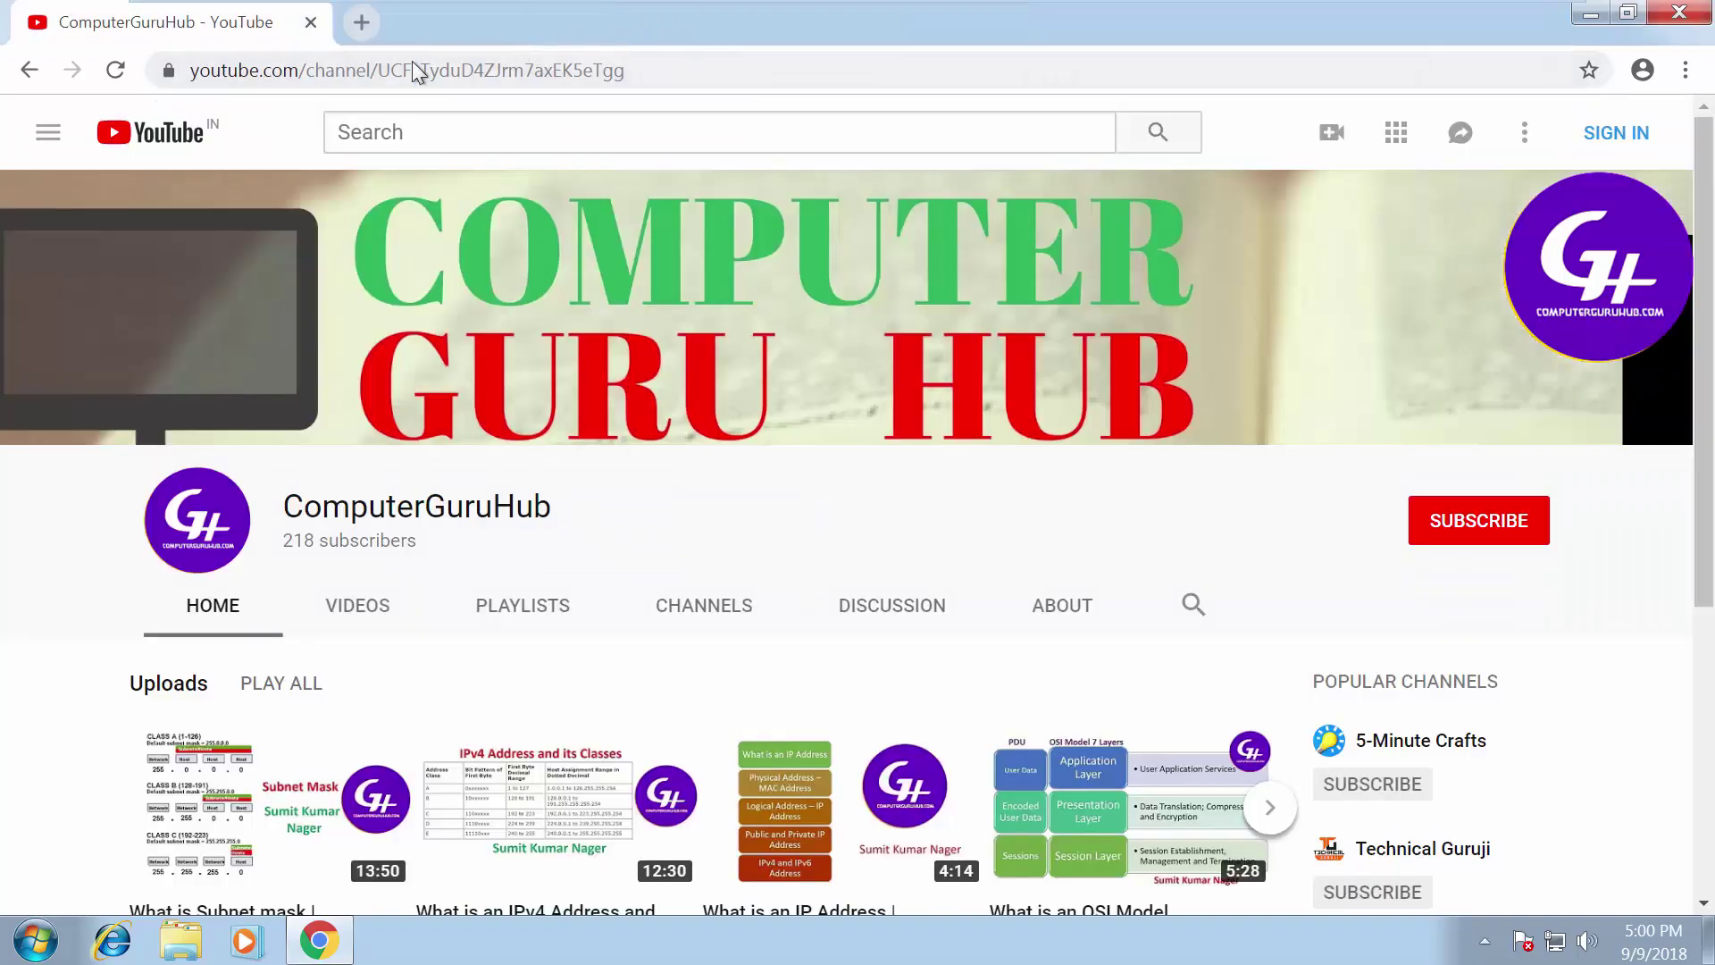
{"action": "left_click", "coordinate": [49, 943]}
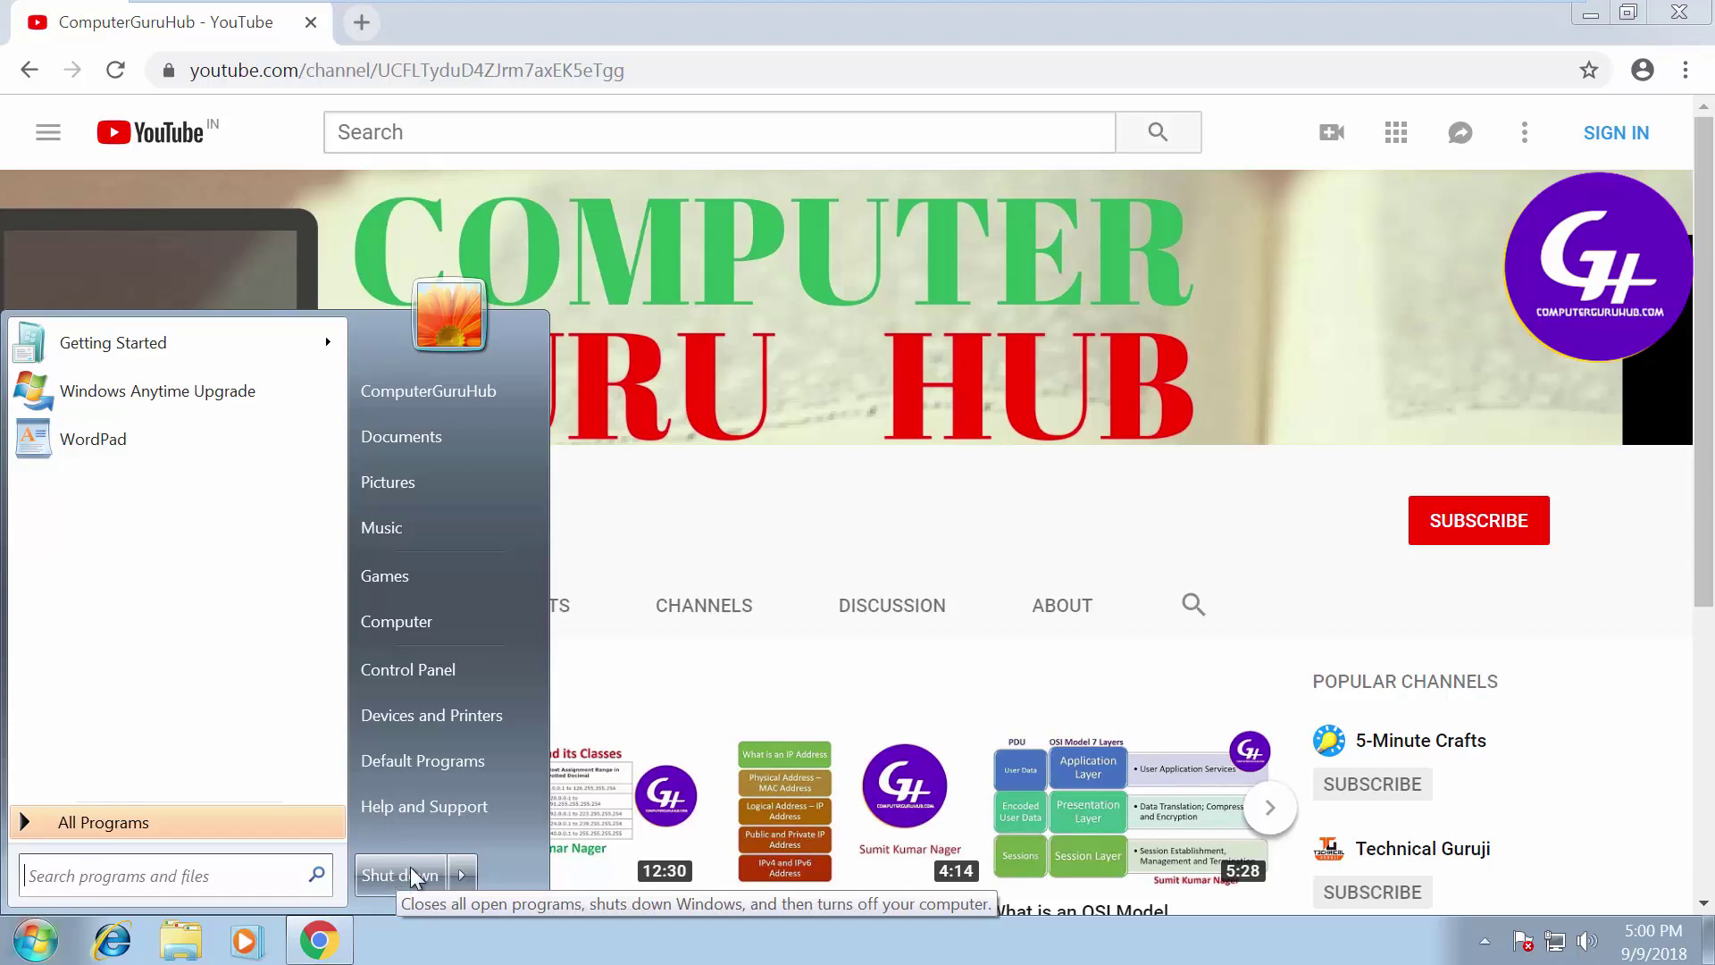
{"action": "left_click", "coordinate": [411, 874]}
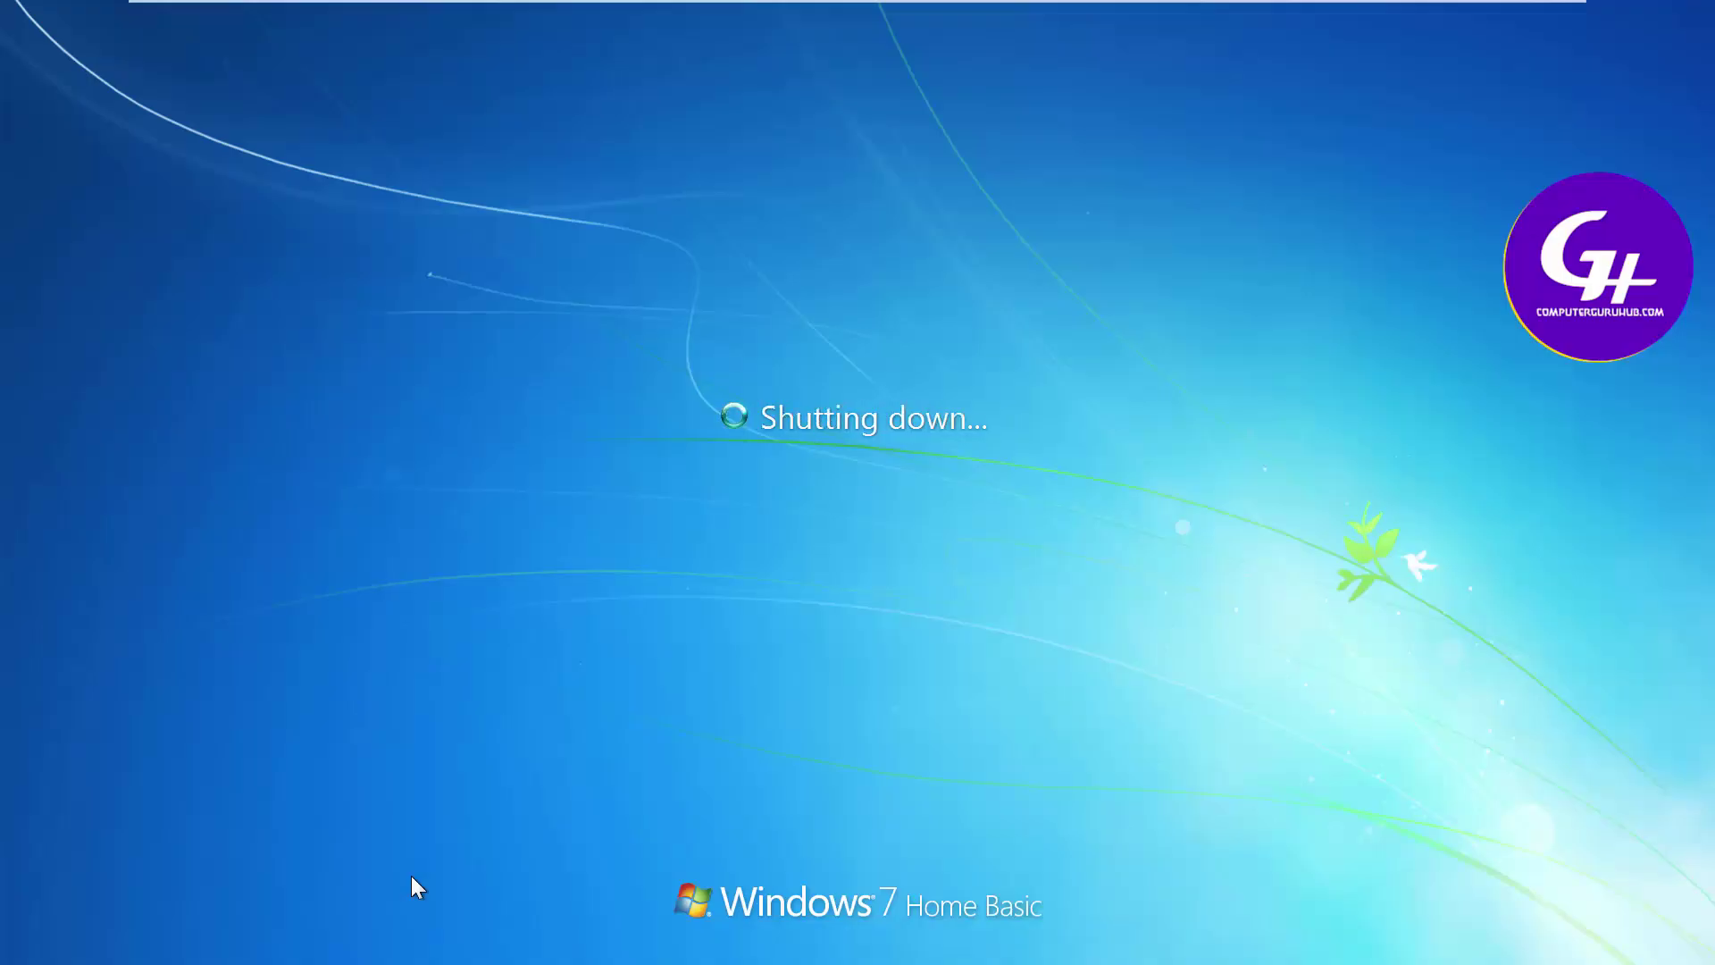
{"action": "mouse_move", "coordinate": [904, 27]}
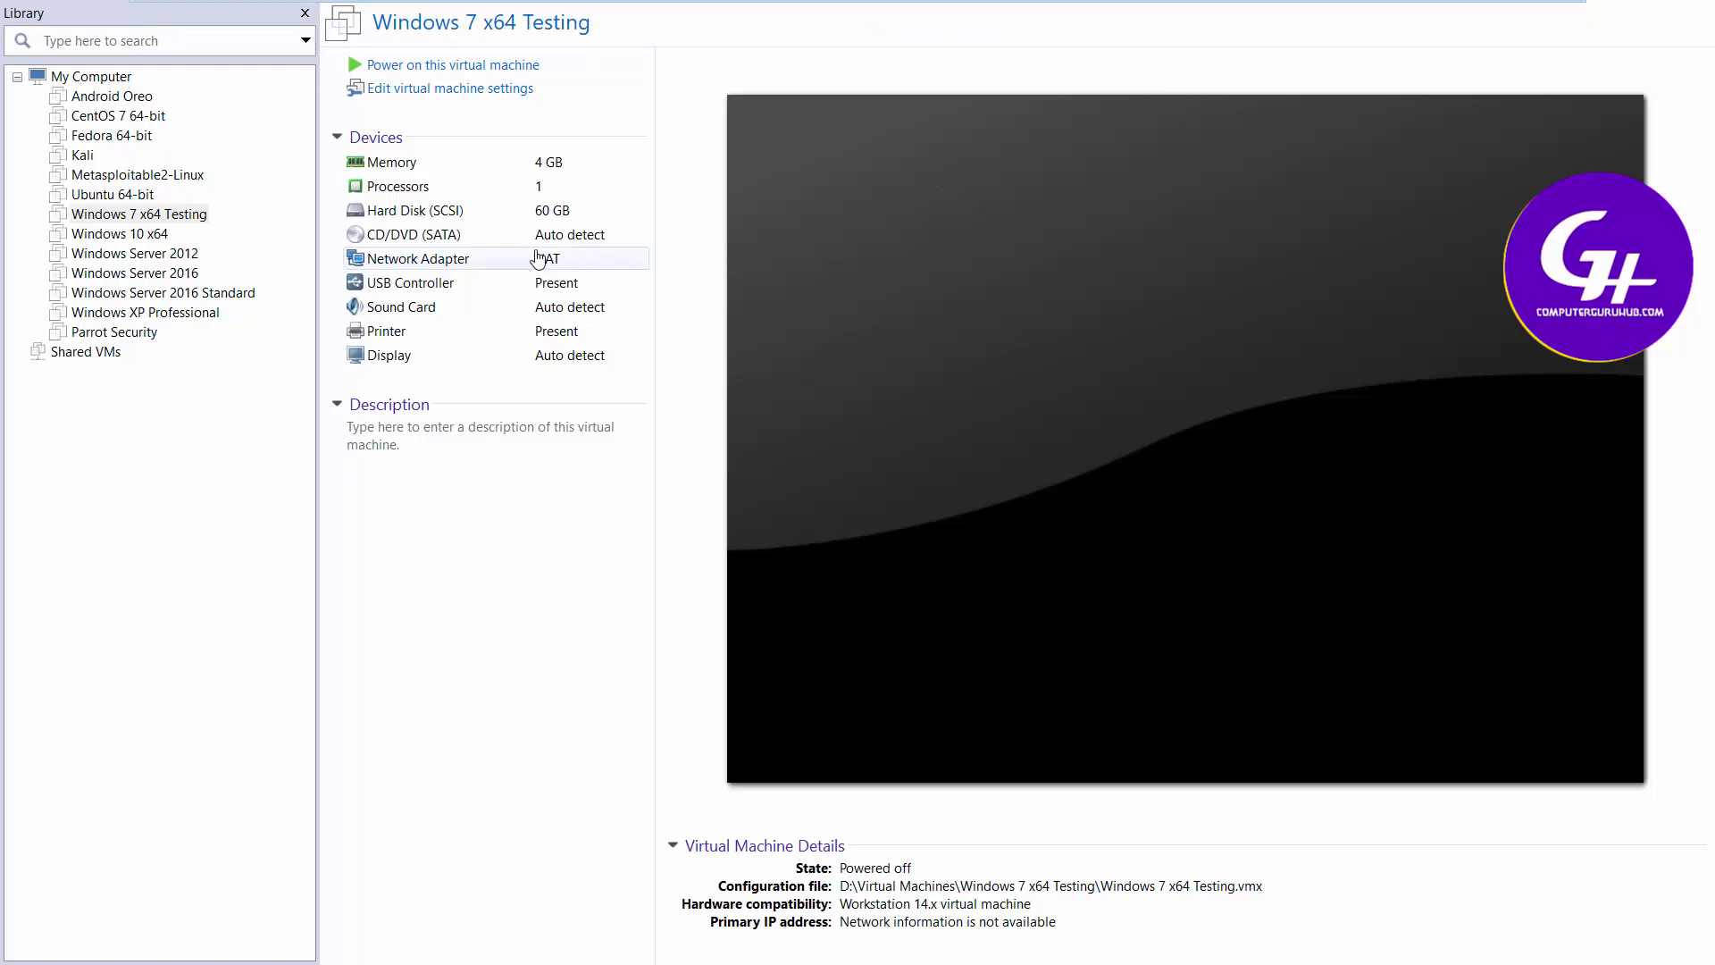
Set the CD/DVD (SATA) drive to the HBCD_PE_x64 ISO image in Downloads and save
{"action": "double_click", "coordinate": [508, 249]}
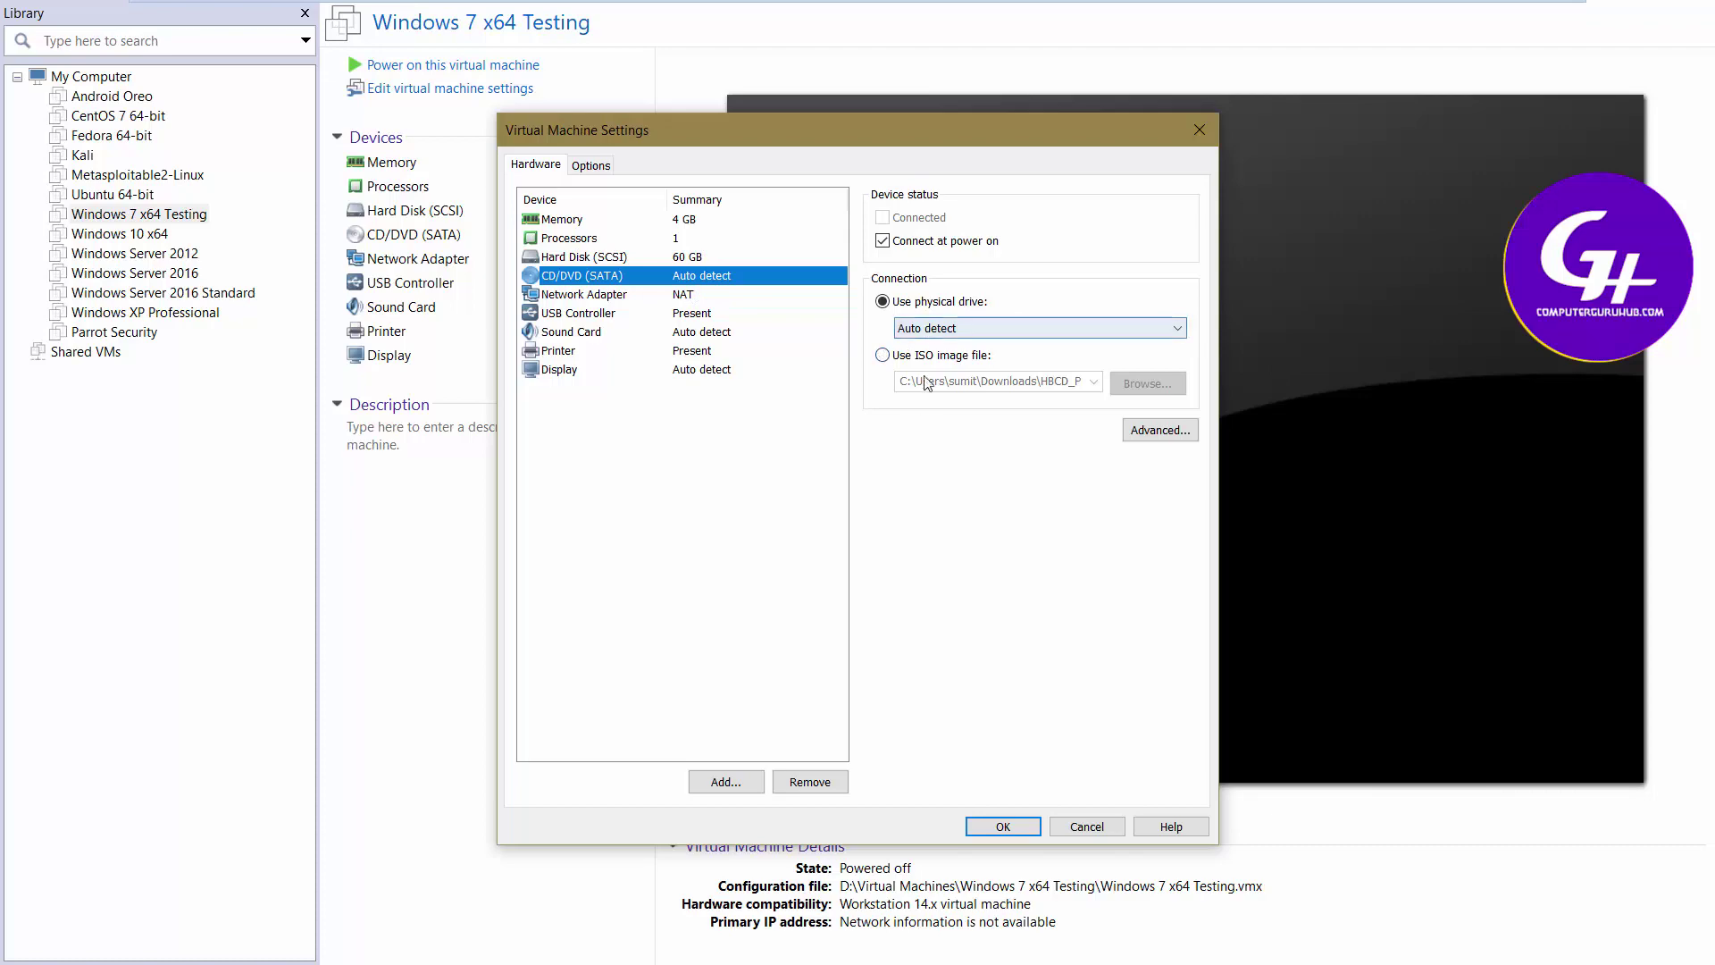
{"action": "left_click", "coordinate": [905, 357]}
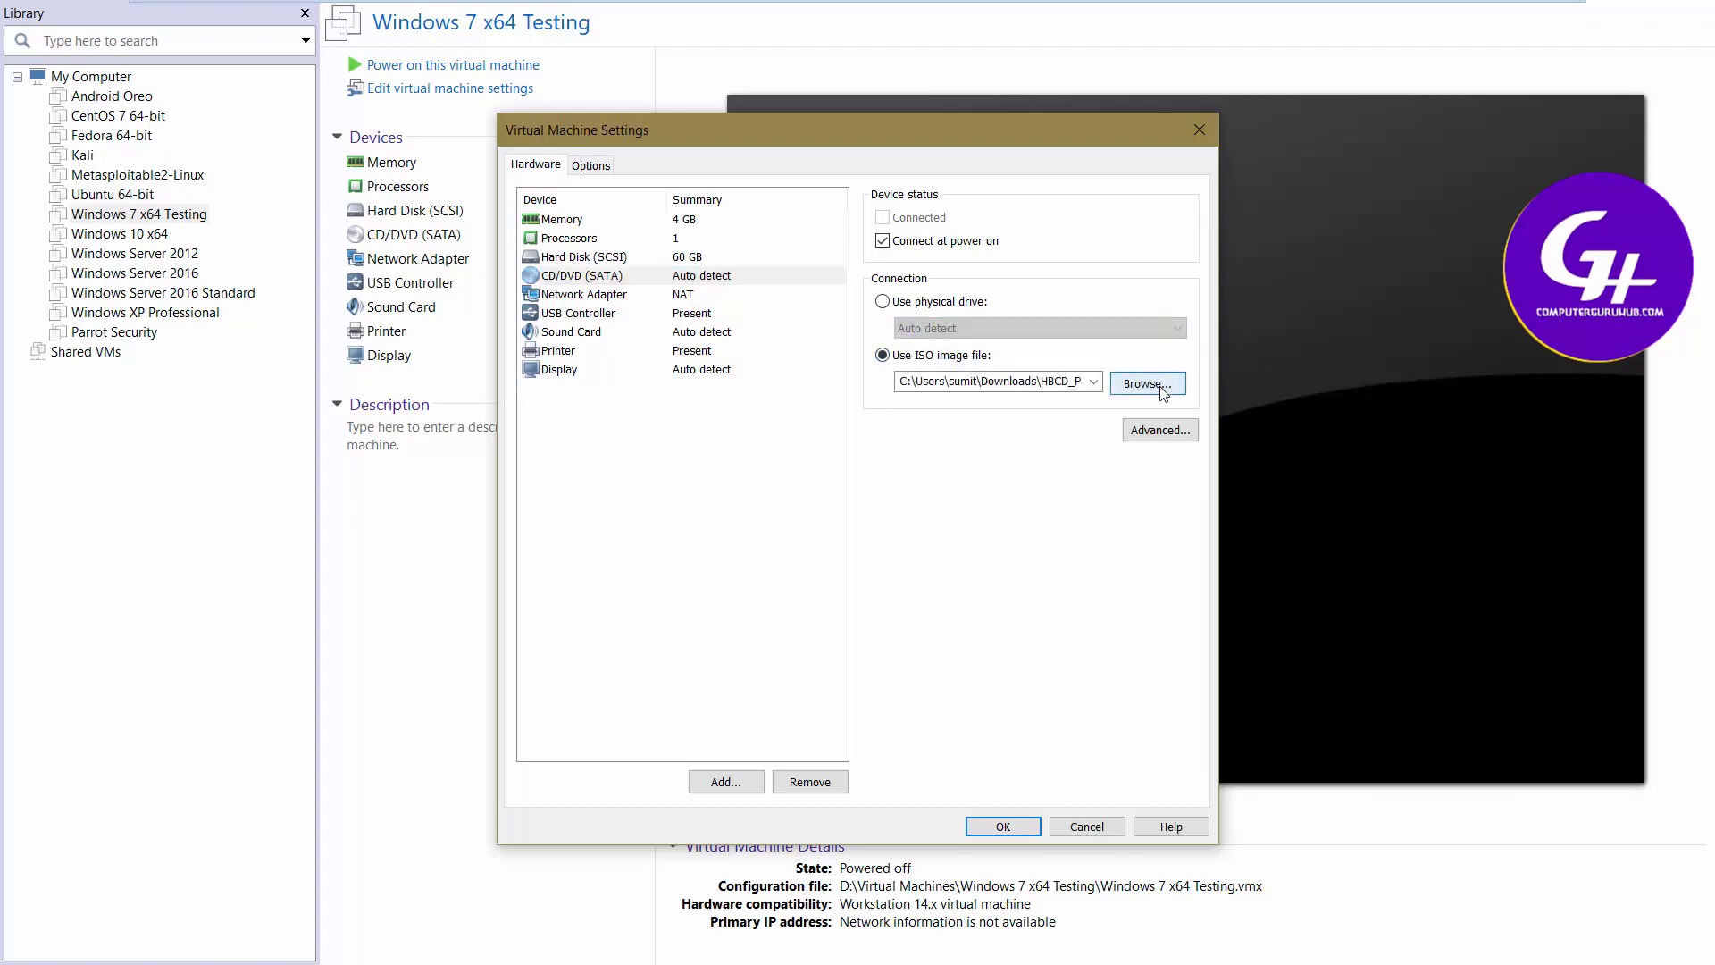
{"action": "left_click", "coordinate": [1163, 390]}
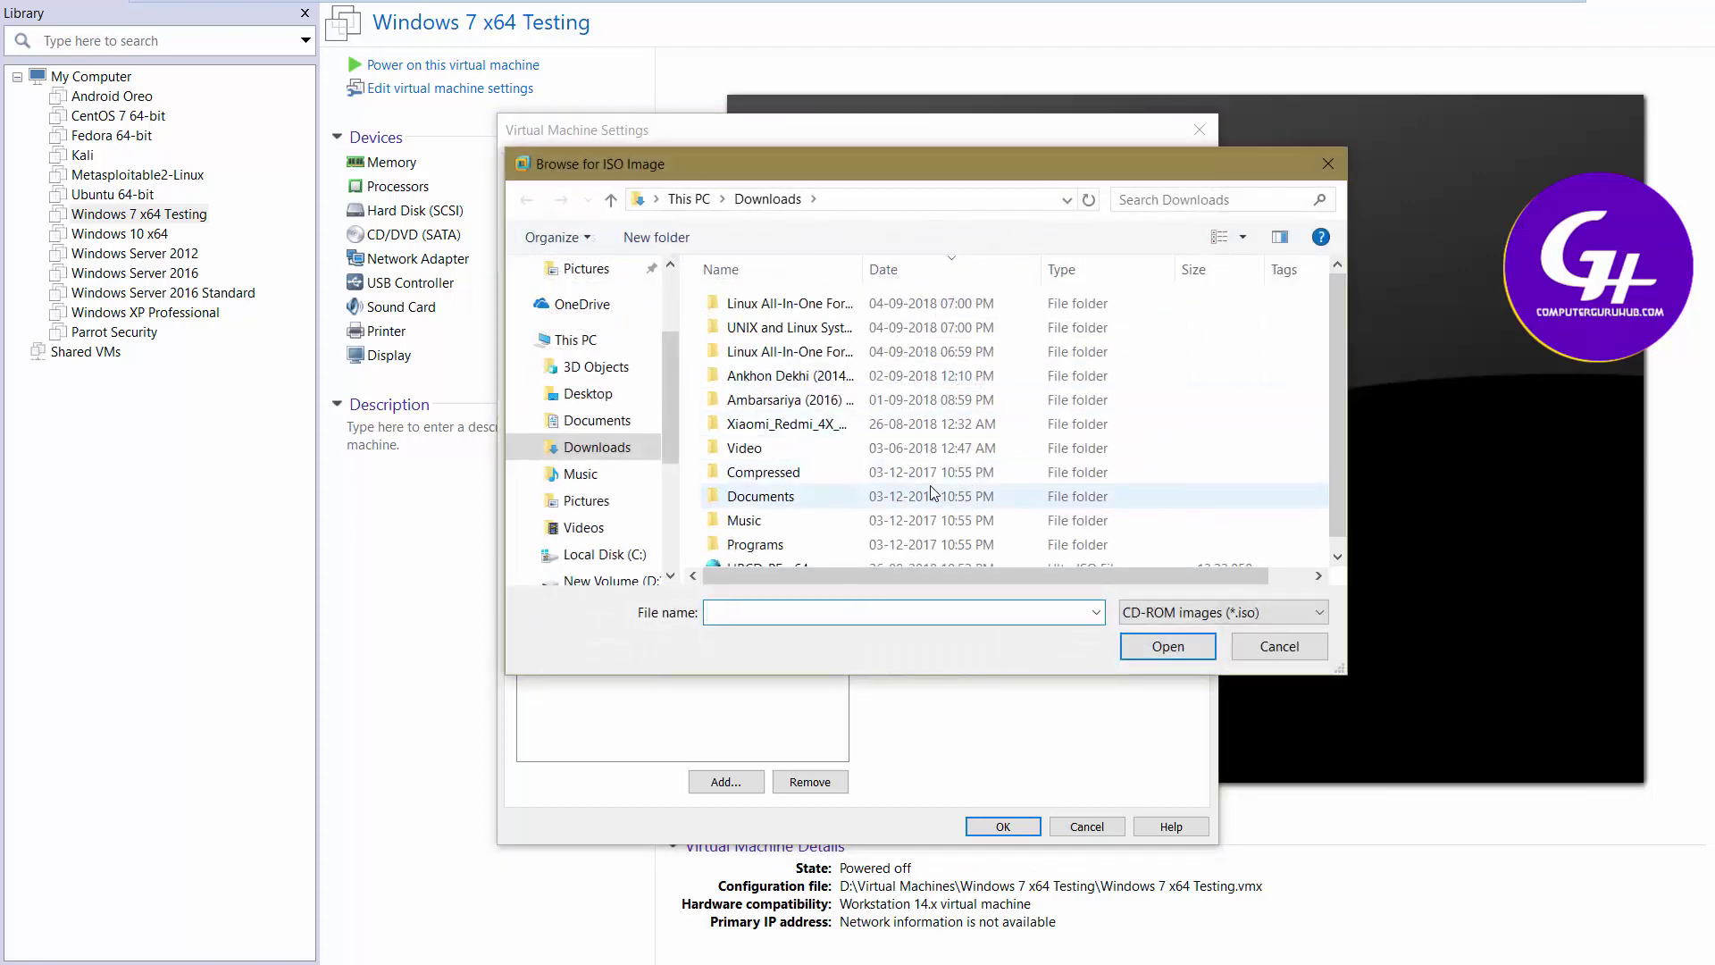
{"action": "scroll", "coordinate": [932, 492], "scroll_direction": "down", "scroll_amount": 1}
{"action": "left_click", "coordinate": [817, 552]}
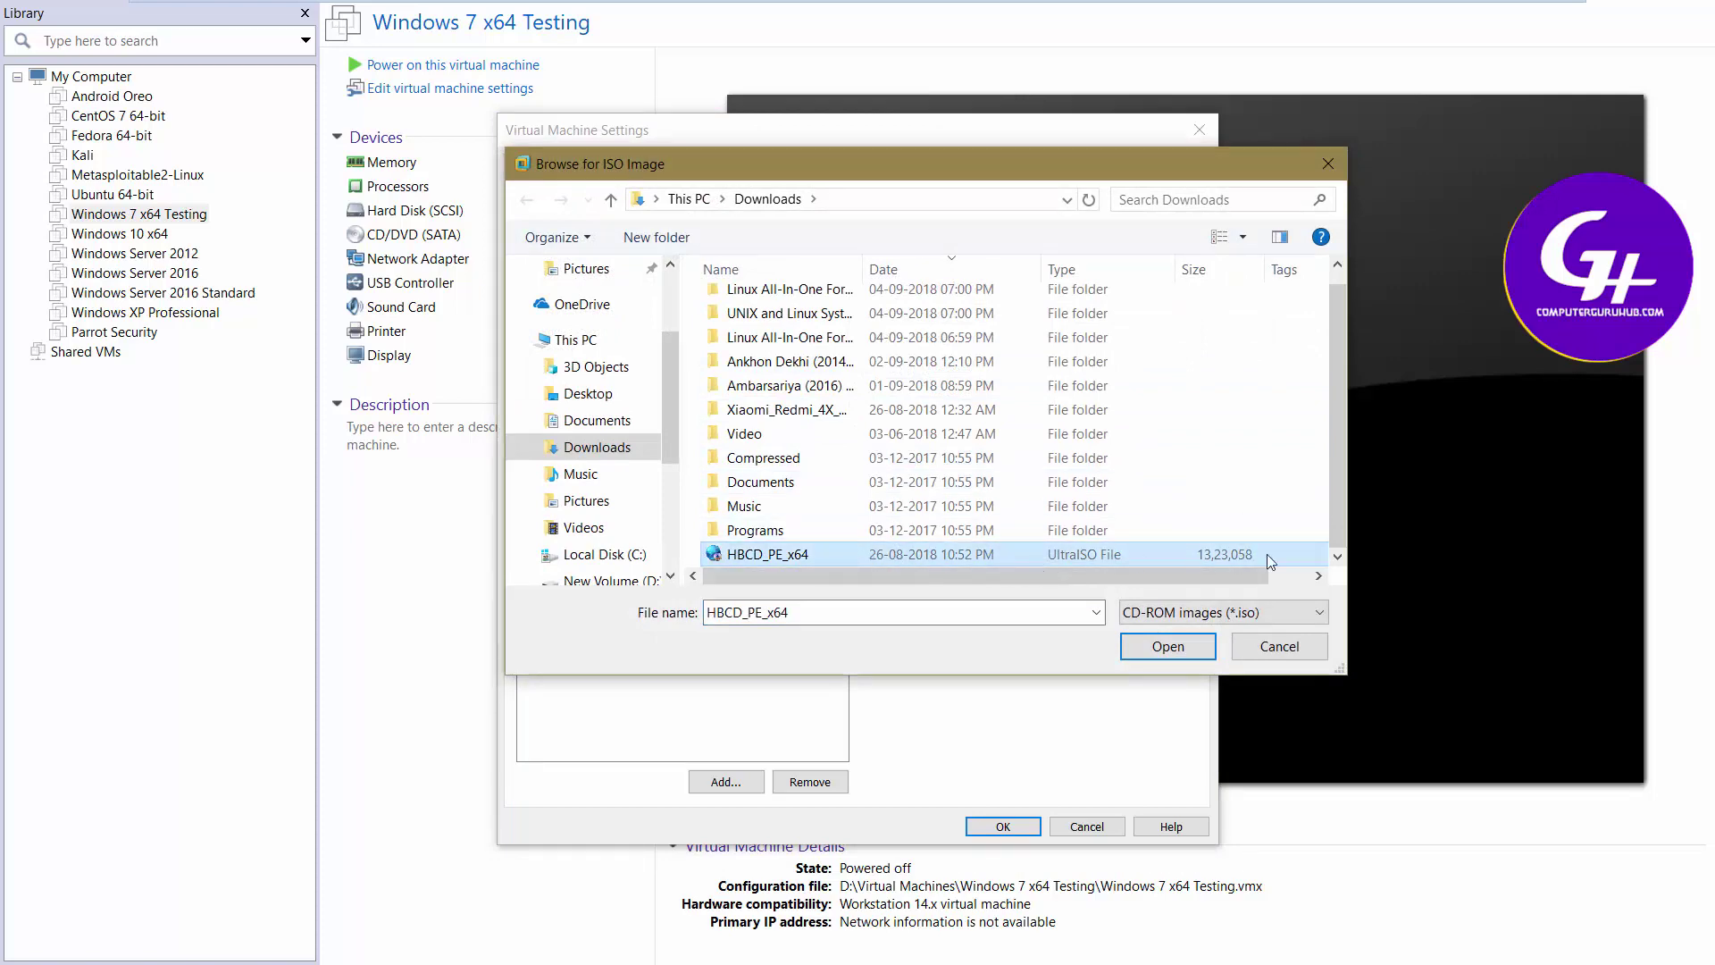
{"action": "left_click", "coordinate": [1188, 650]}
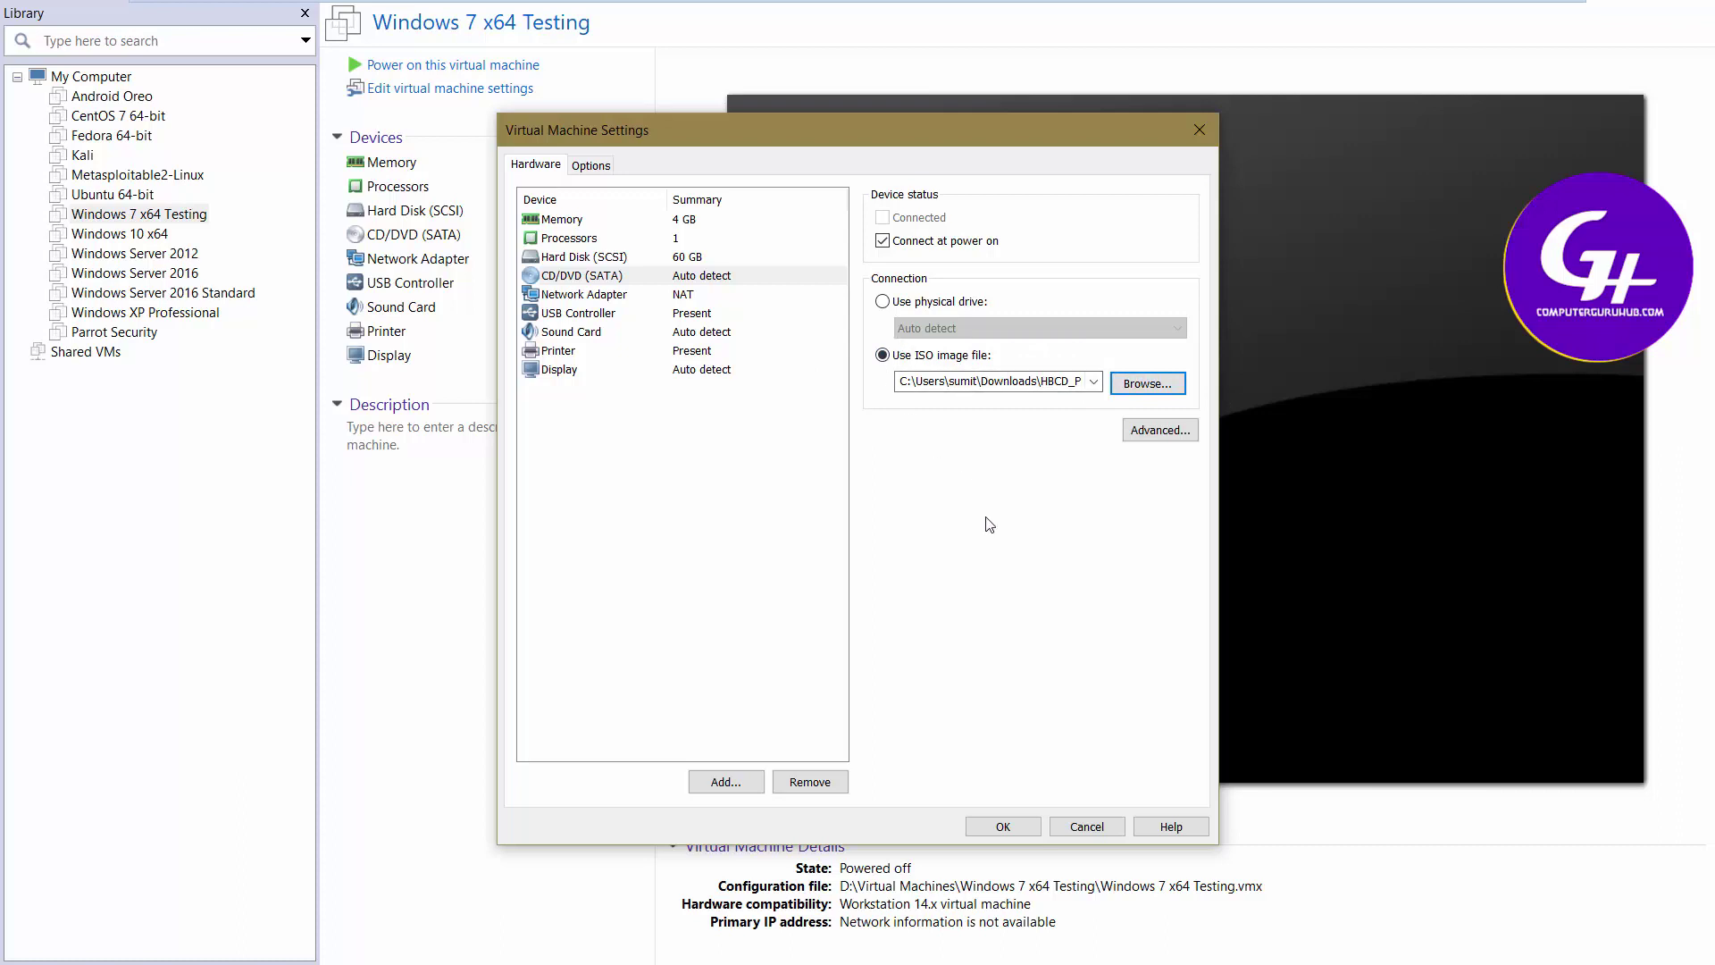
{"action": "left_click", "coordinate": [984, 827]}
{"action": "left_click", "coordinate": [984, 827]}
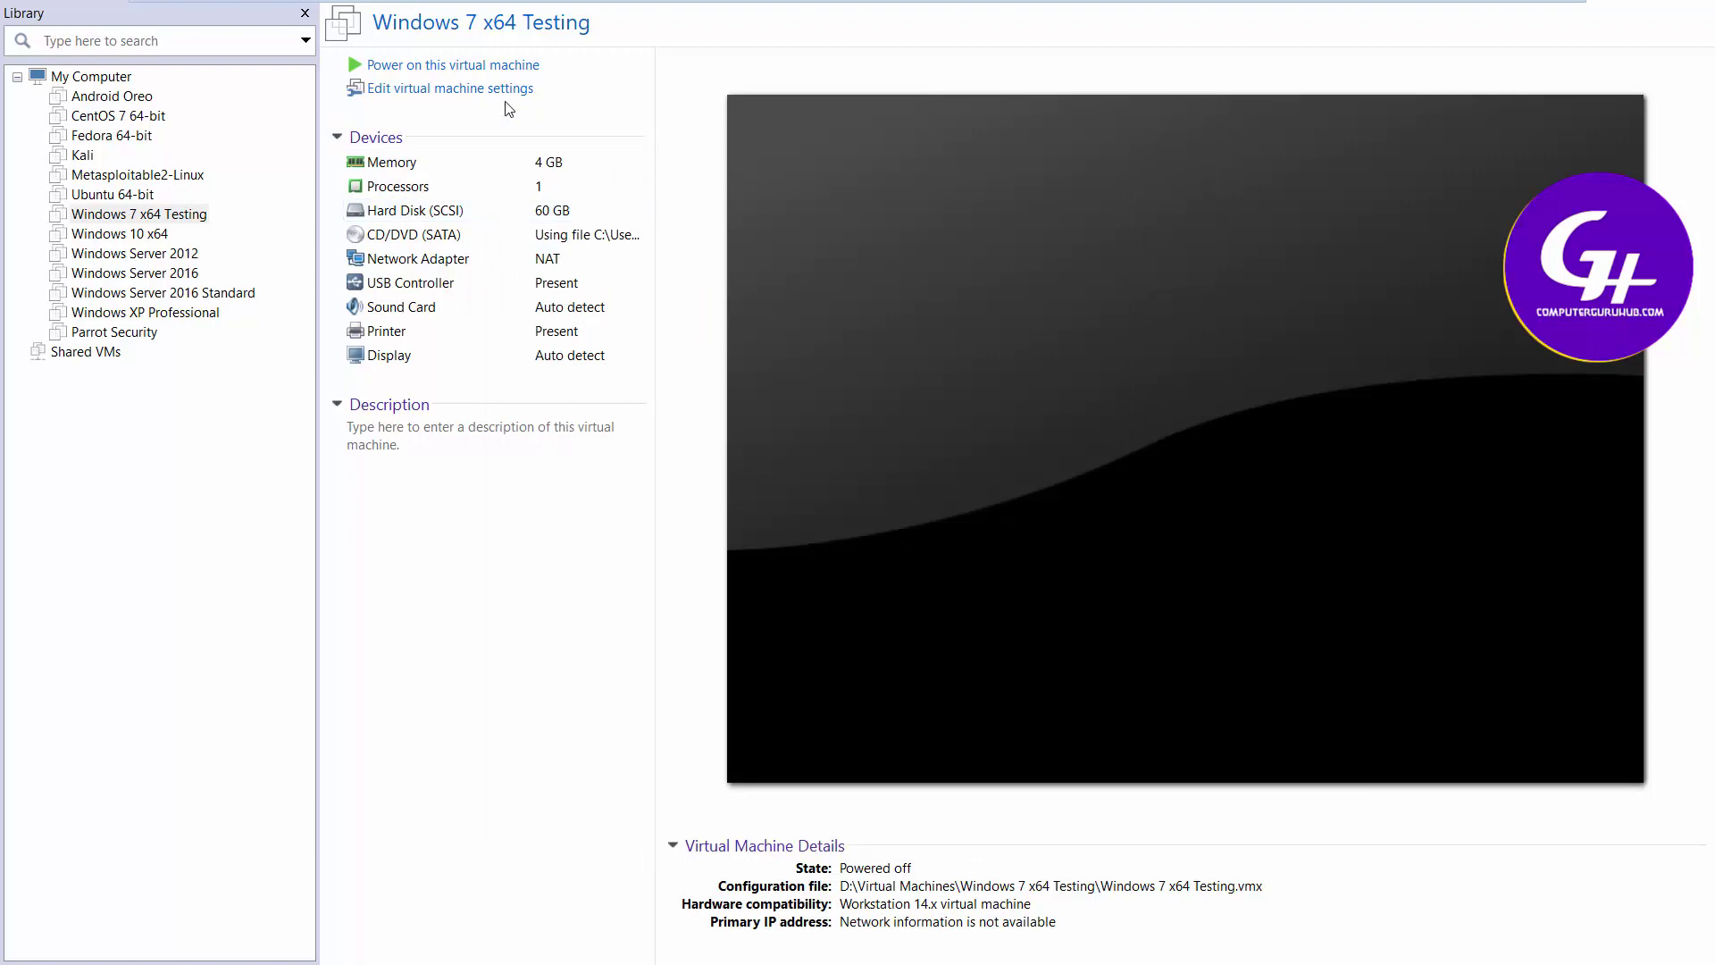
Power on the VM and, in PhoenixBIOS, move CD-ROM Drive to the top of the boot order
{"action": "left_click", "coordinate": [483, 68]}
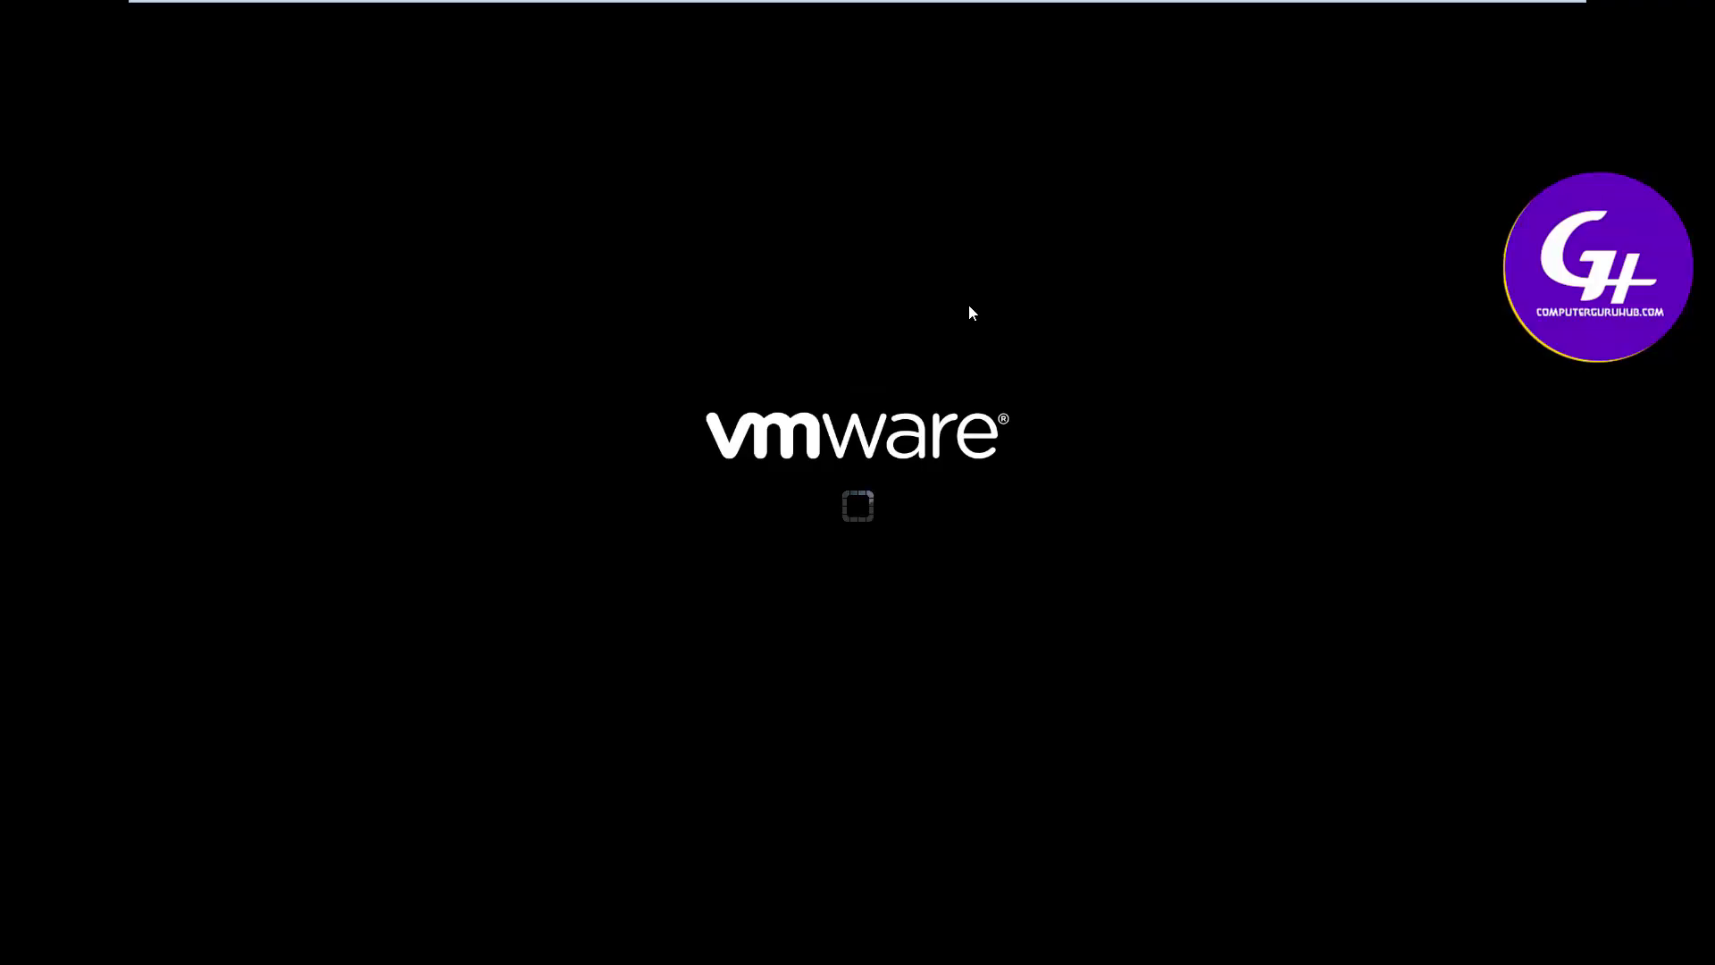
{"action": "key", "text": "F2"}
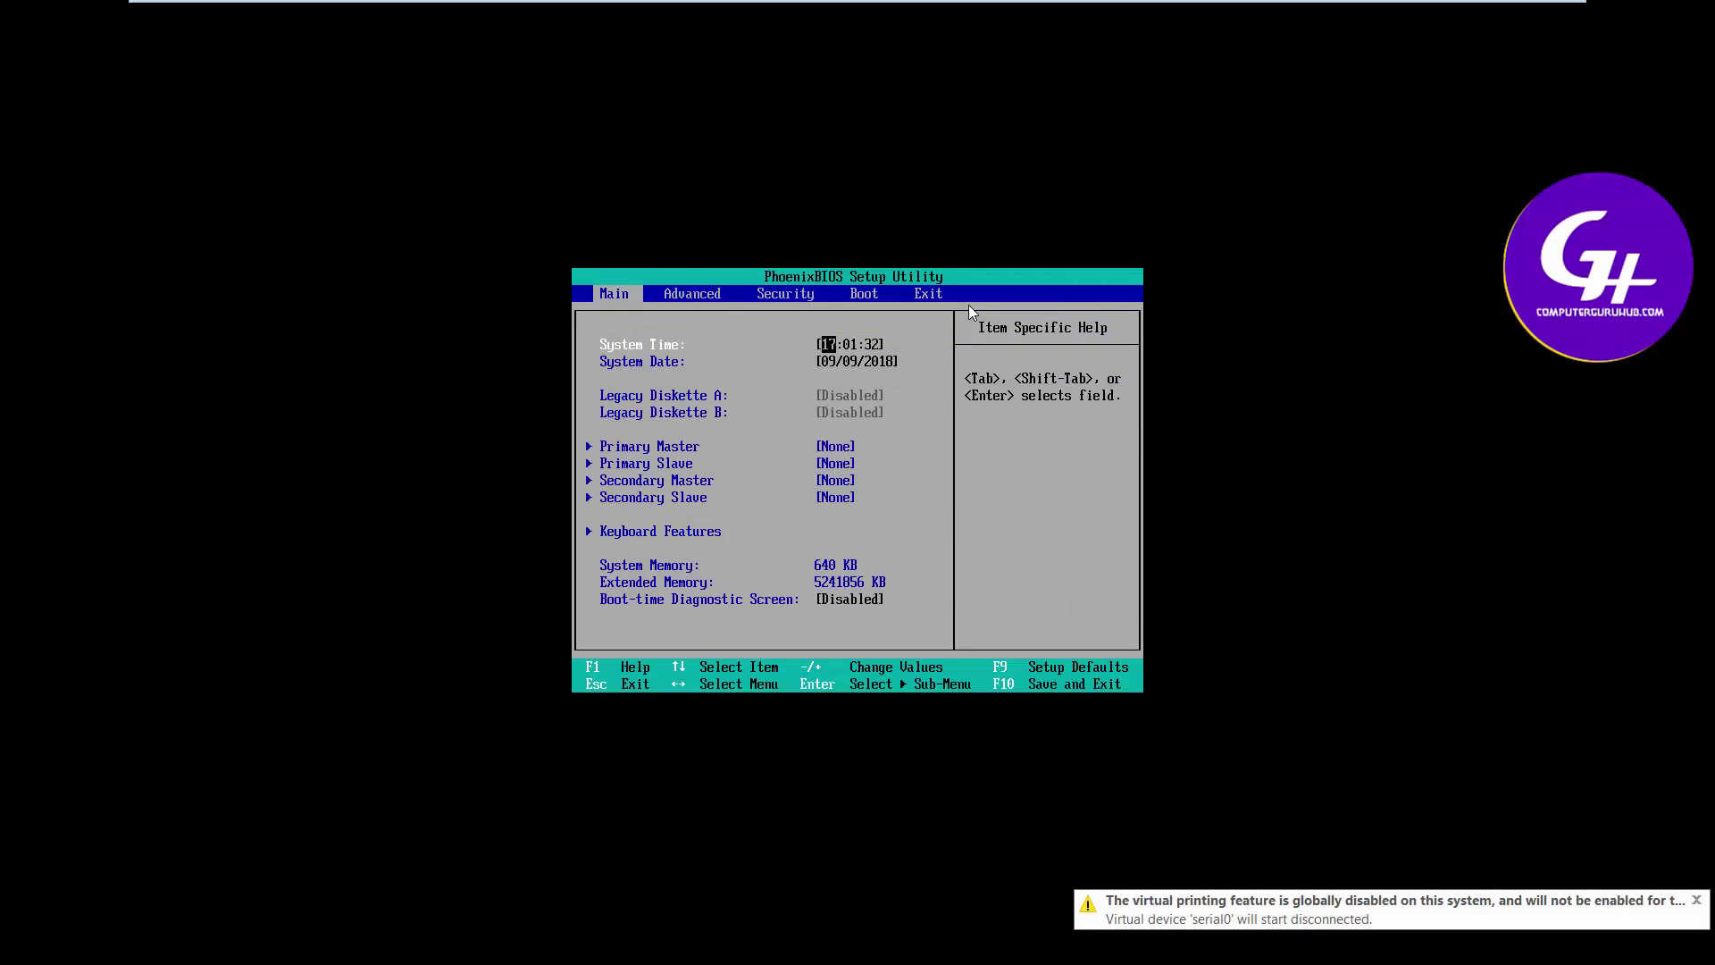
{"action": "key", "text": "Right"}
{"action": "key", "text": "Right"}
{"action": "key", "text": "Right"}
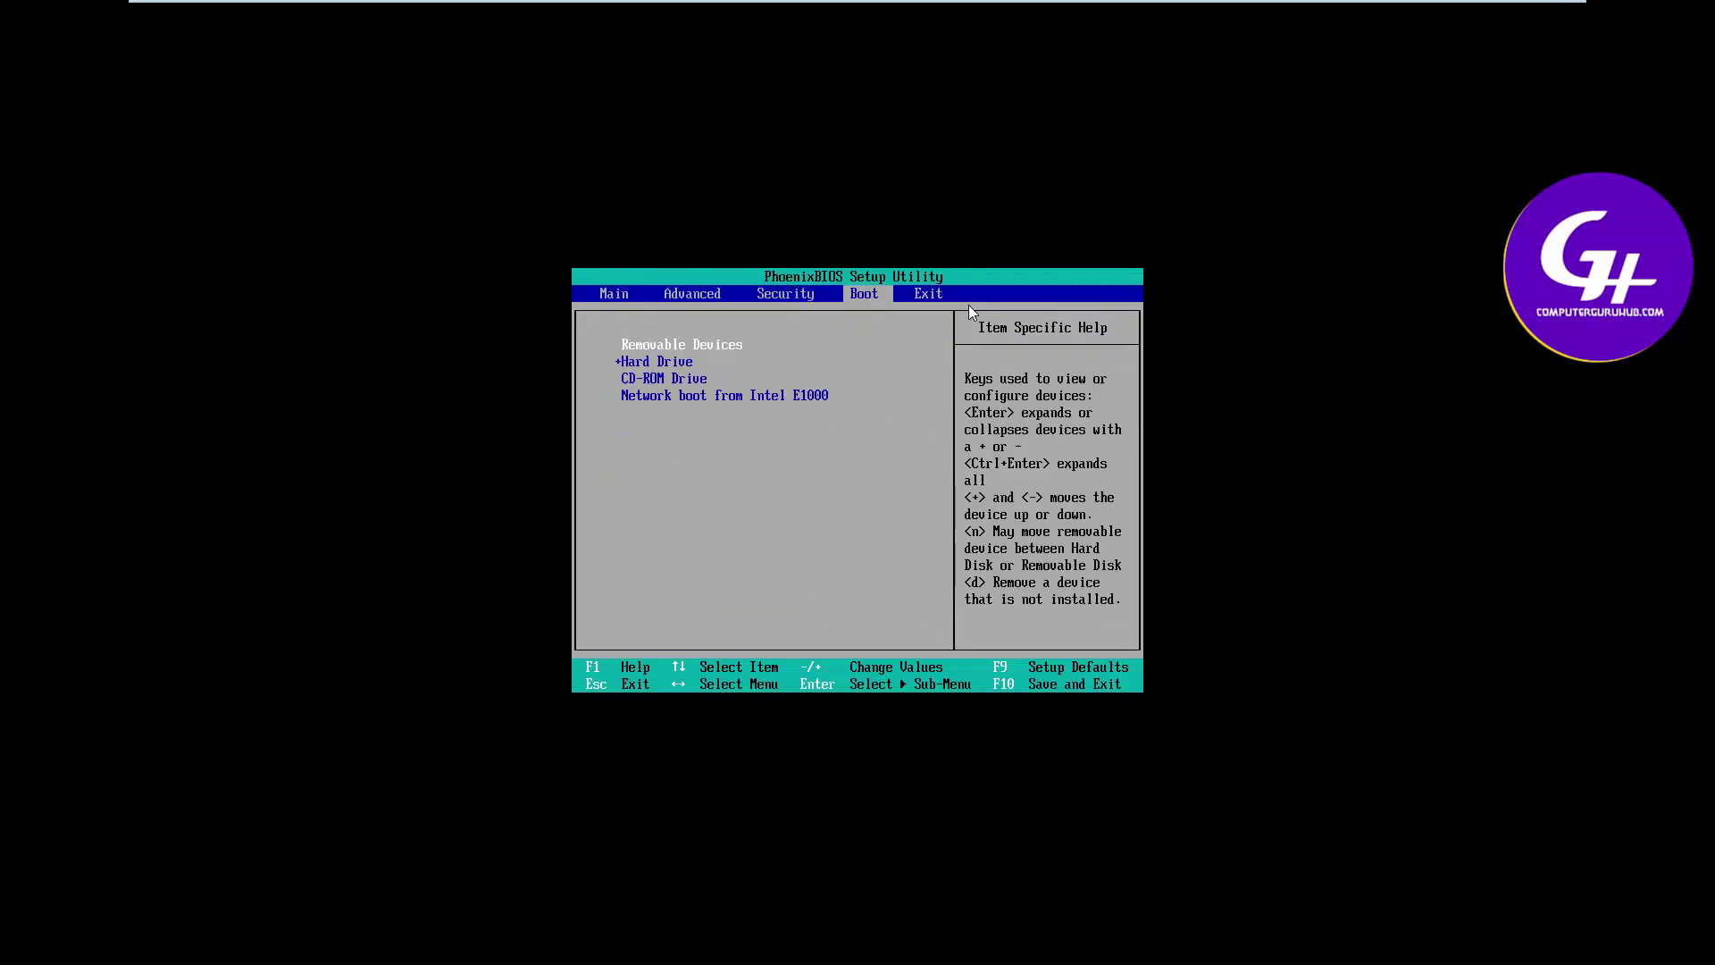
{"action": "key", "text": "Down"}
{"action": "key", "text": "Down"}
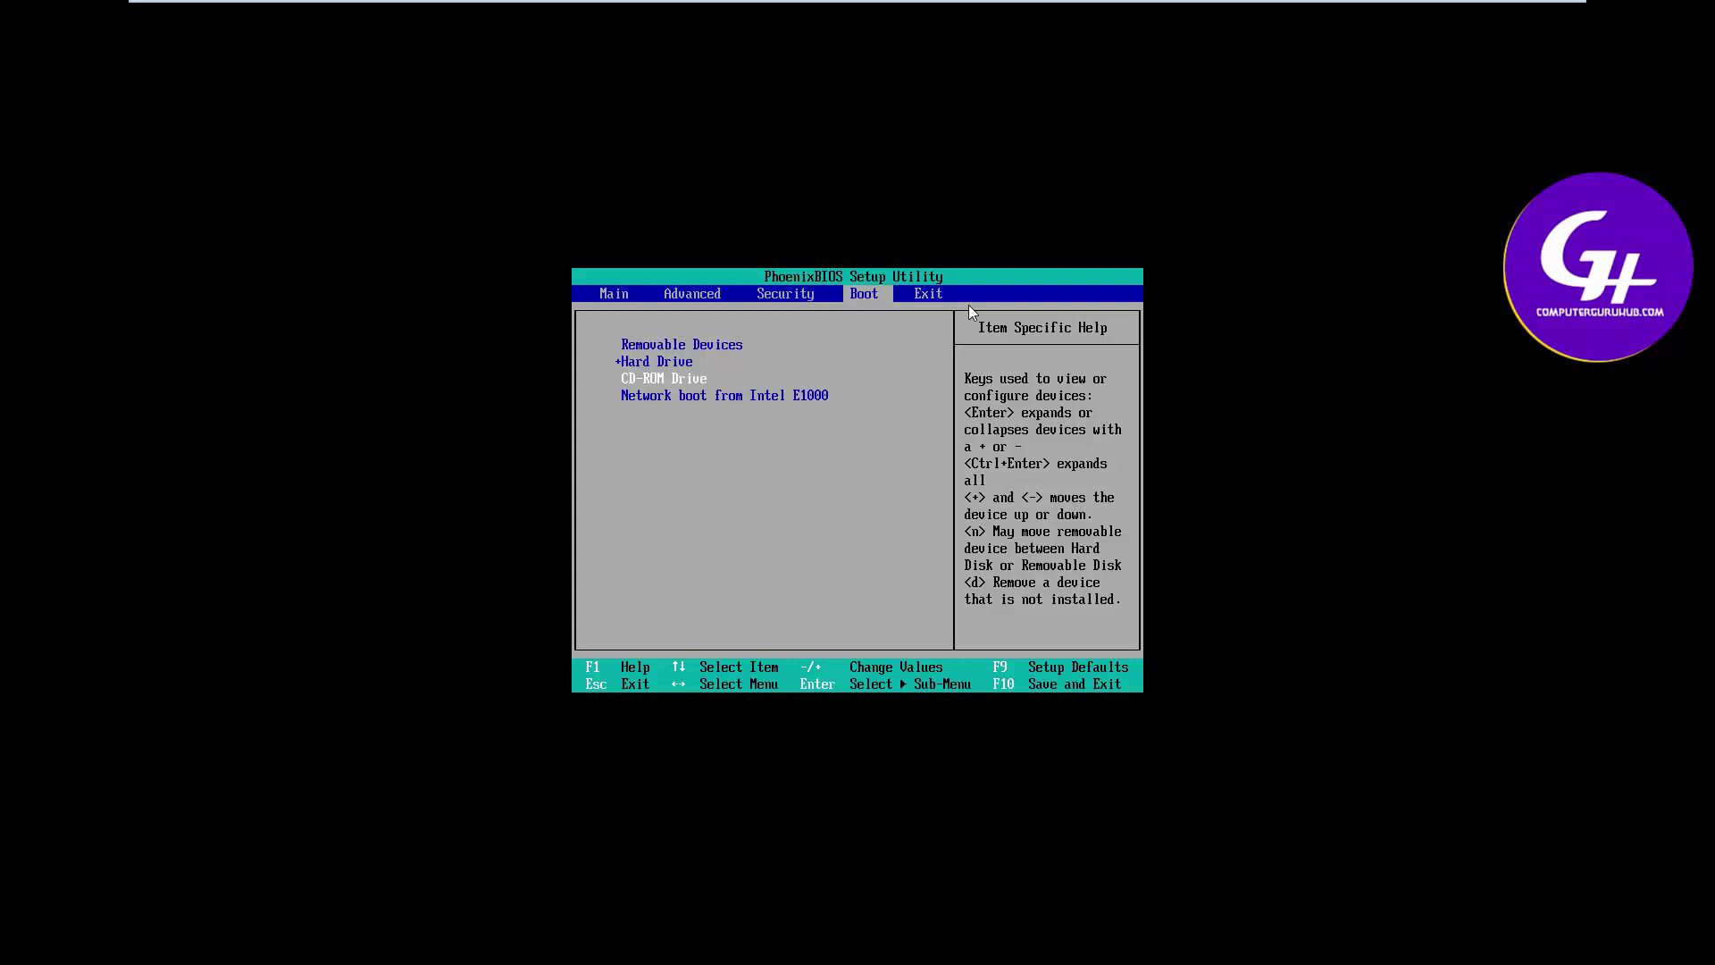
{"action": "key", "text": "plus"}
{"action": "key", "text": "plus"}
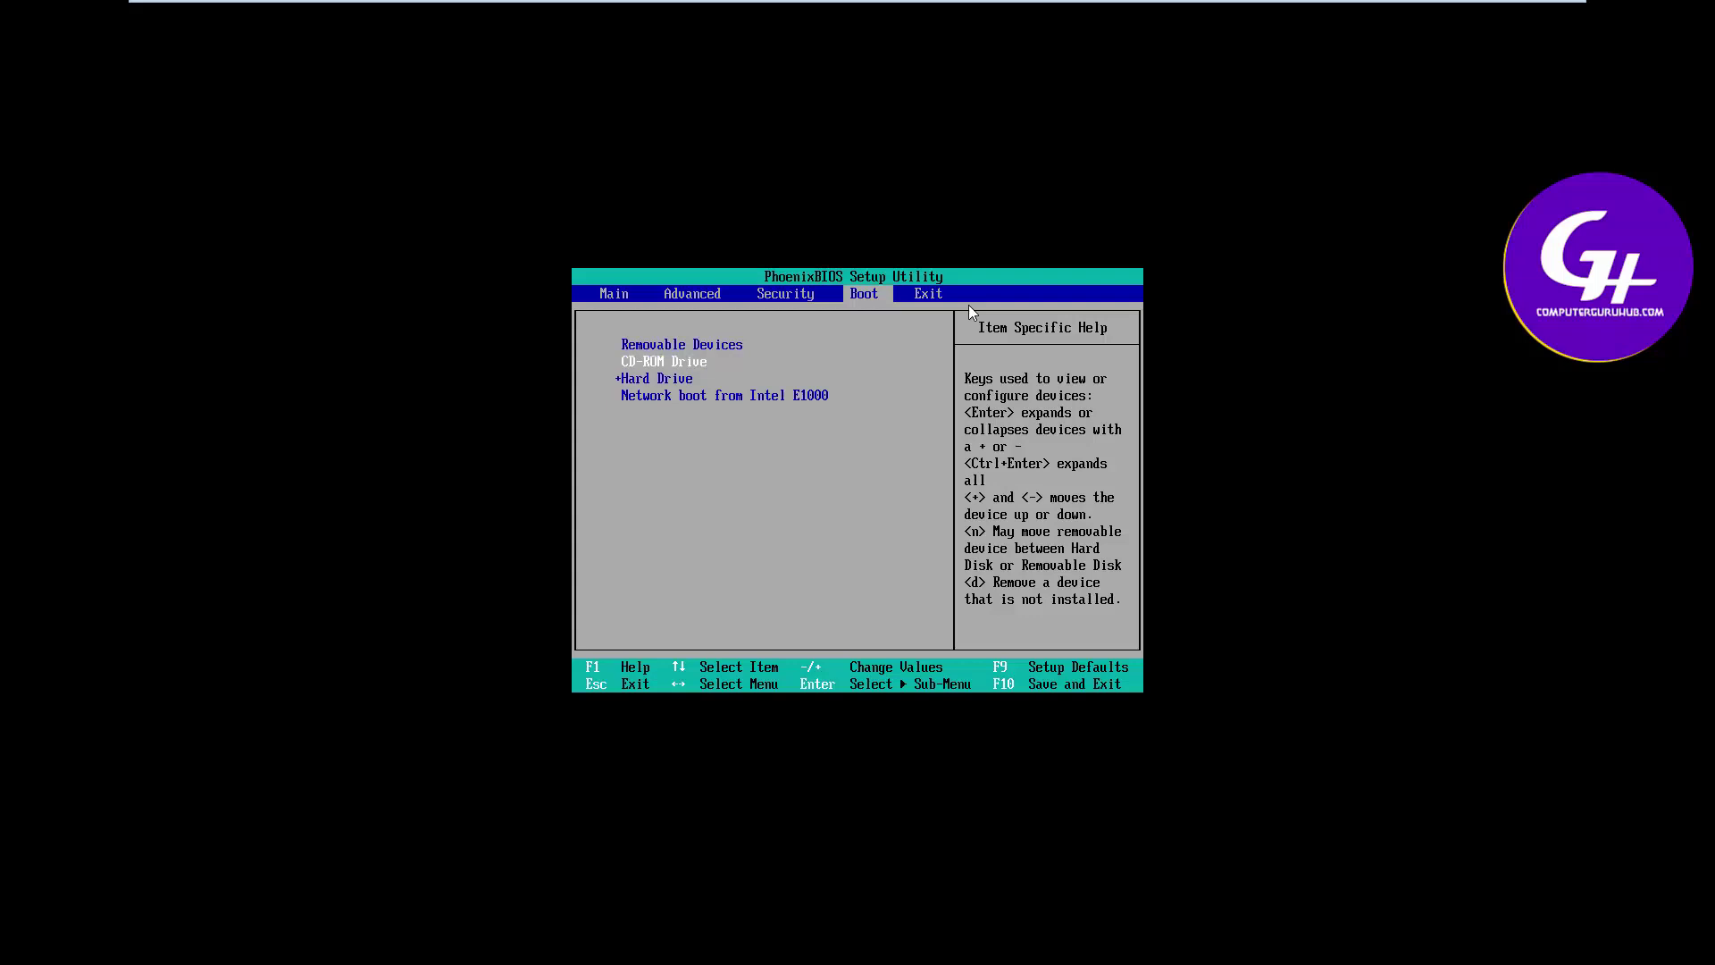
Exit PhoenixBIOS saving the changes, confirming the restart
{"action": "key", "text": "Right"}
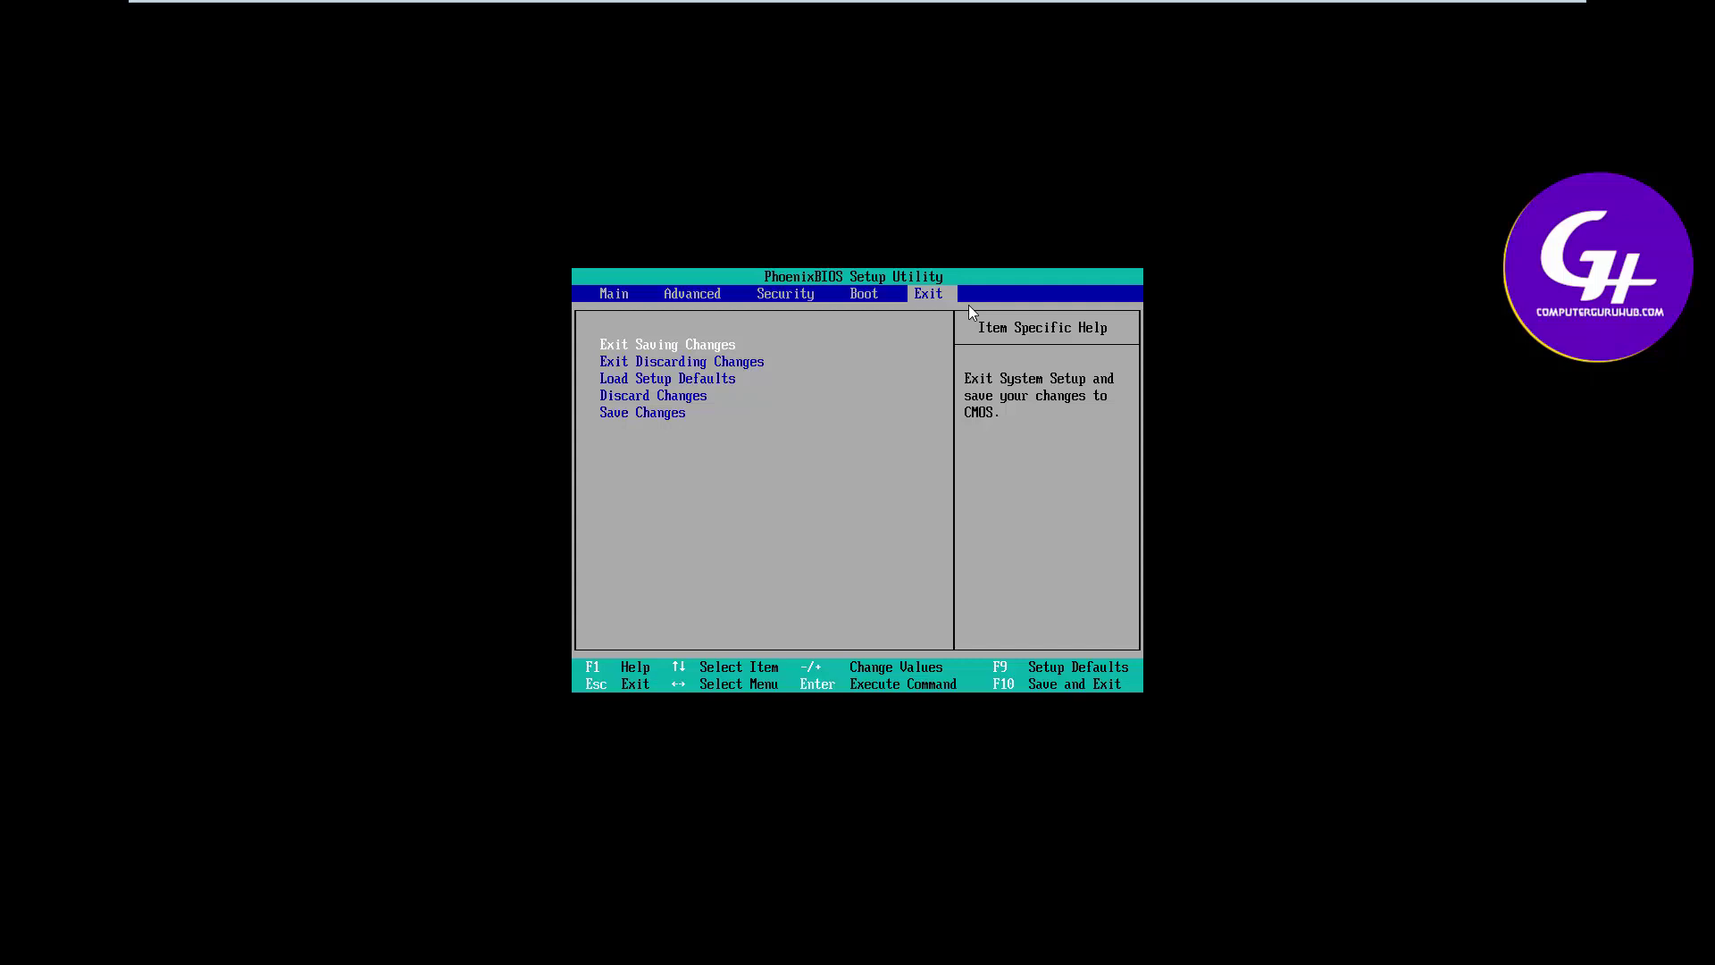
{"action": "key", "text": "Down"}
{"action": "key", "text": "Down"}
{"action": "key", "text": "Down"}
{"action": "key", "text": "Down"}
{"action": "key", "text": "Return"}
{"action": "key", "text": "Return"}
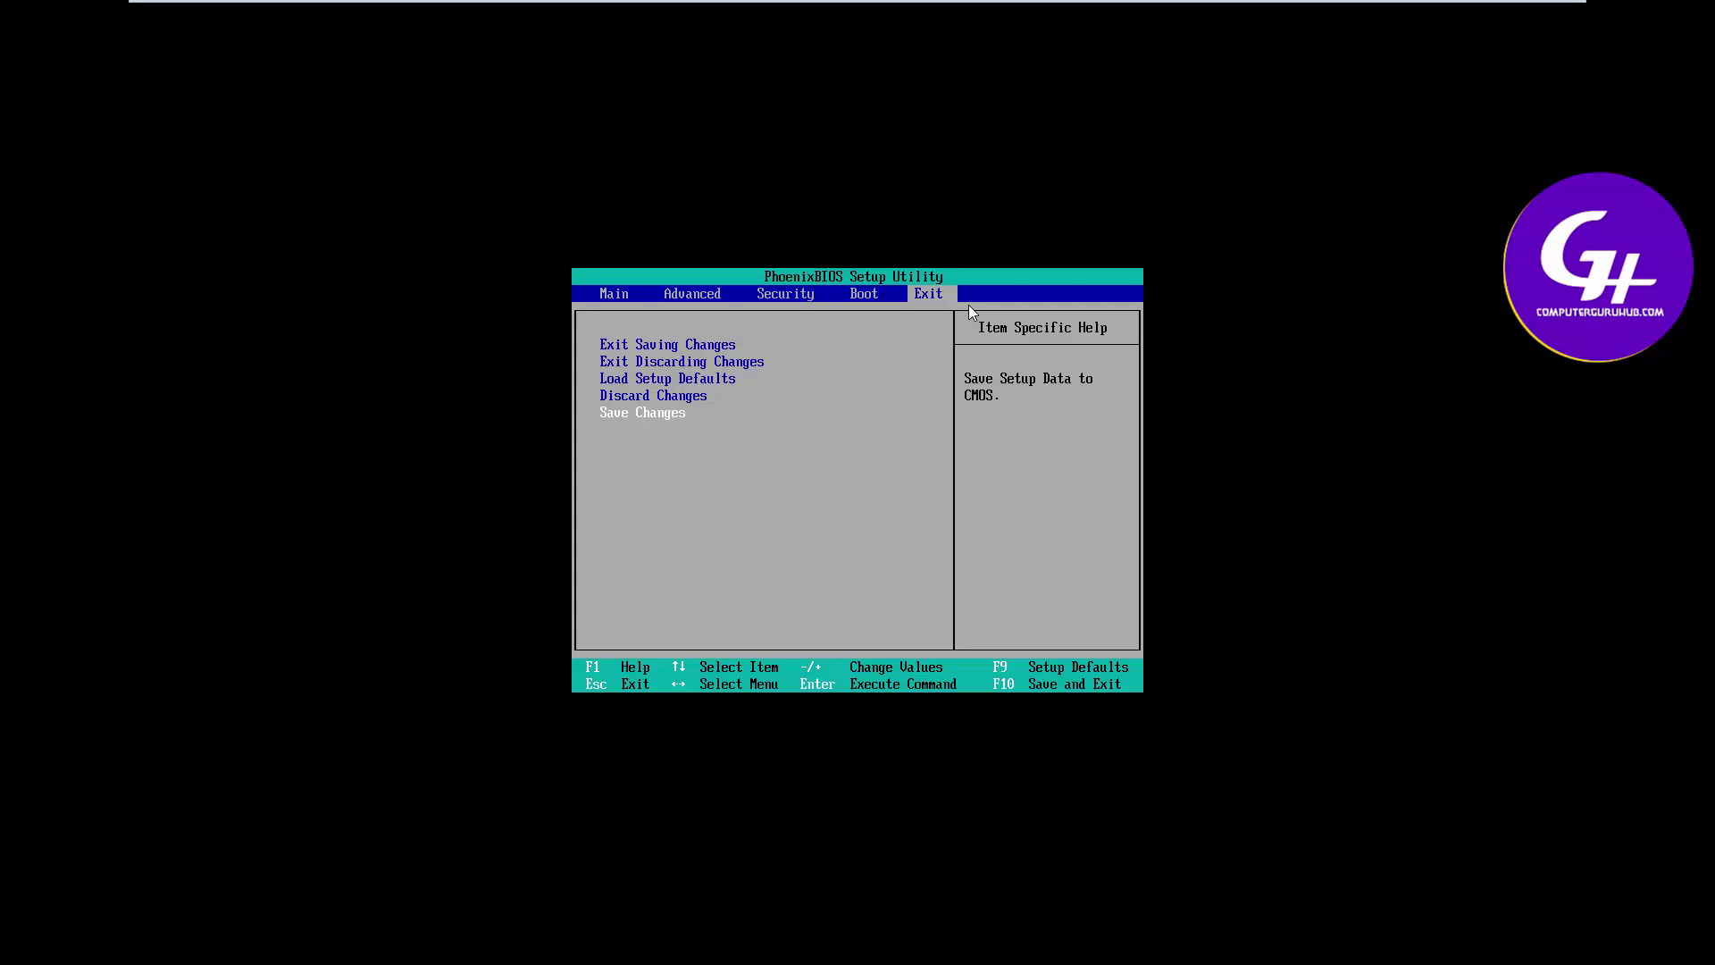
{"action": "key", "text": "Return"}
{"action": "key", "text": "Return"}
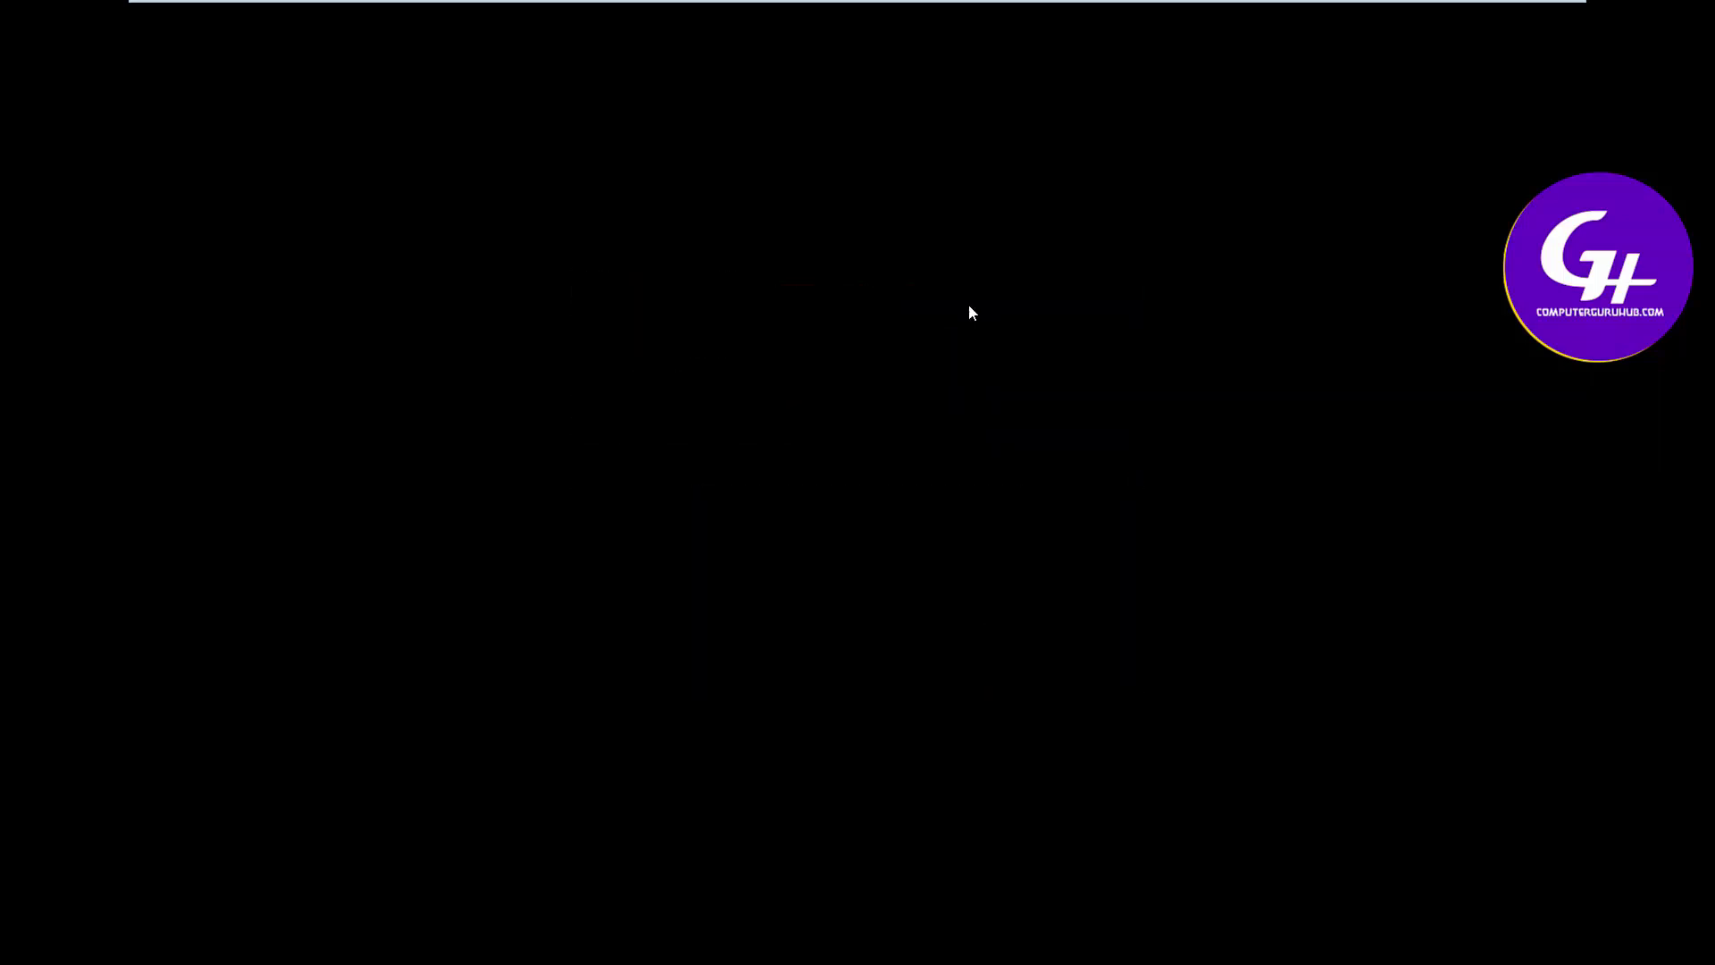
{"action": "key", "text": "Return"}
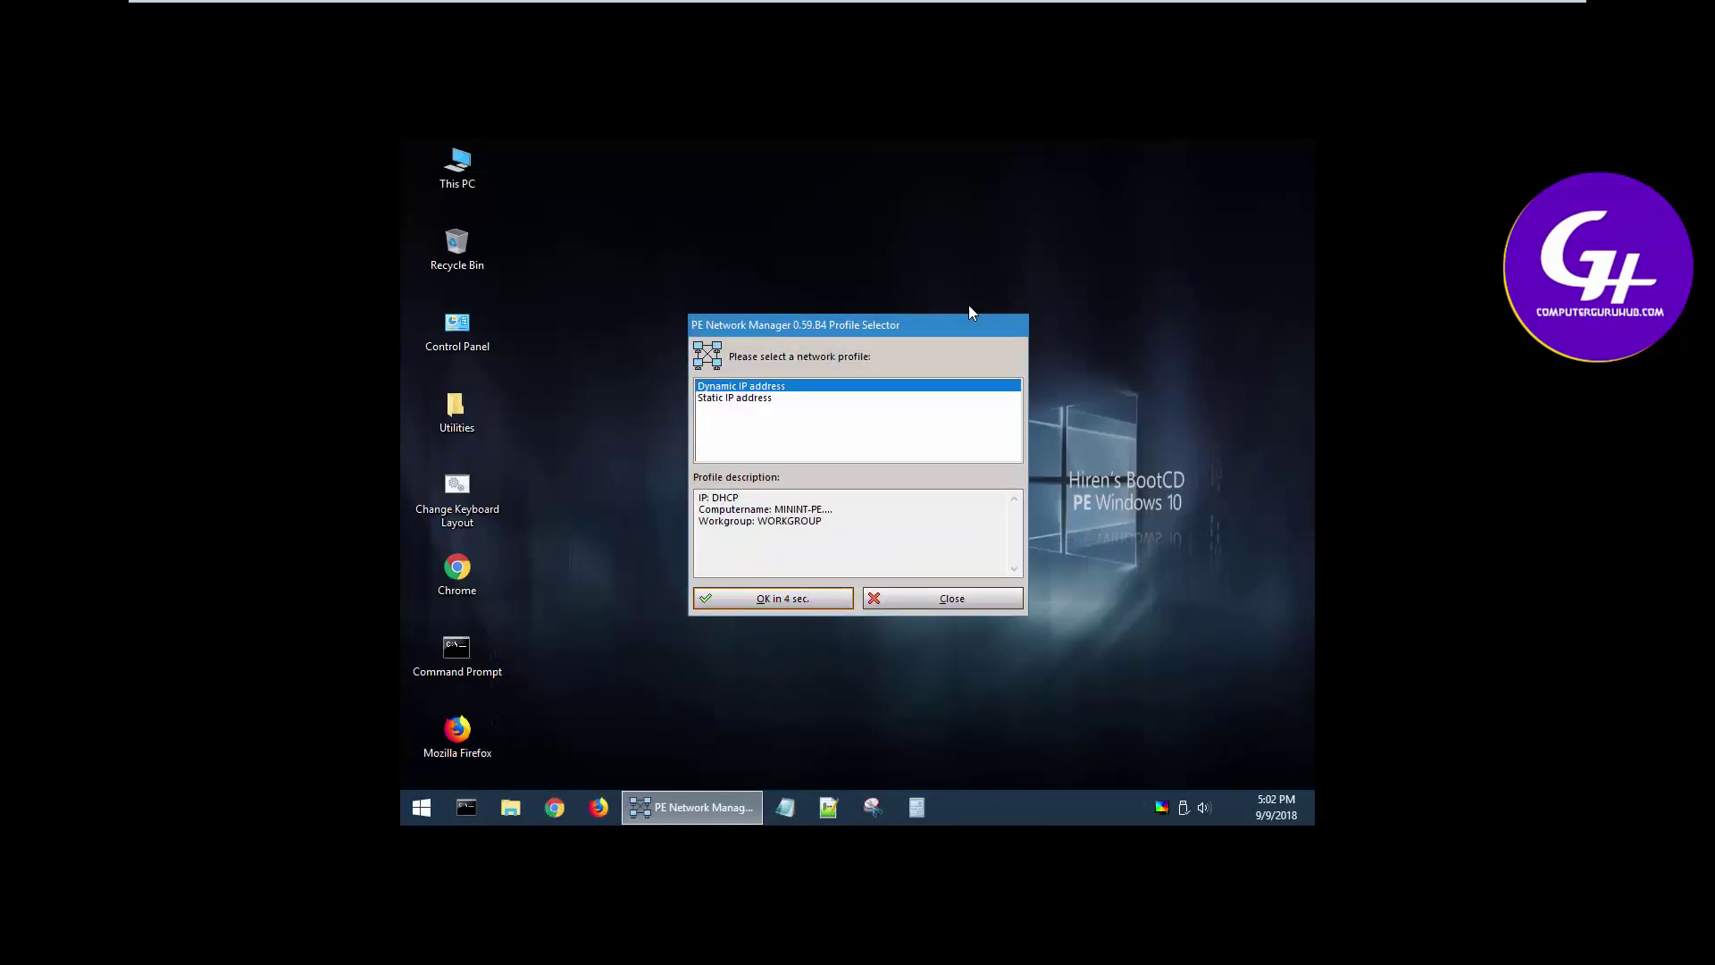
Accept the Dynamic IP address profile in PE Network Manager
{"action": "left_click", "coordinate": [822, 600]}
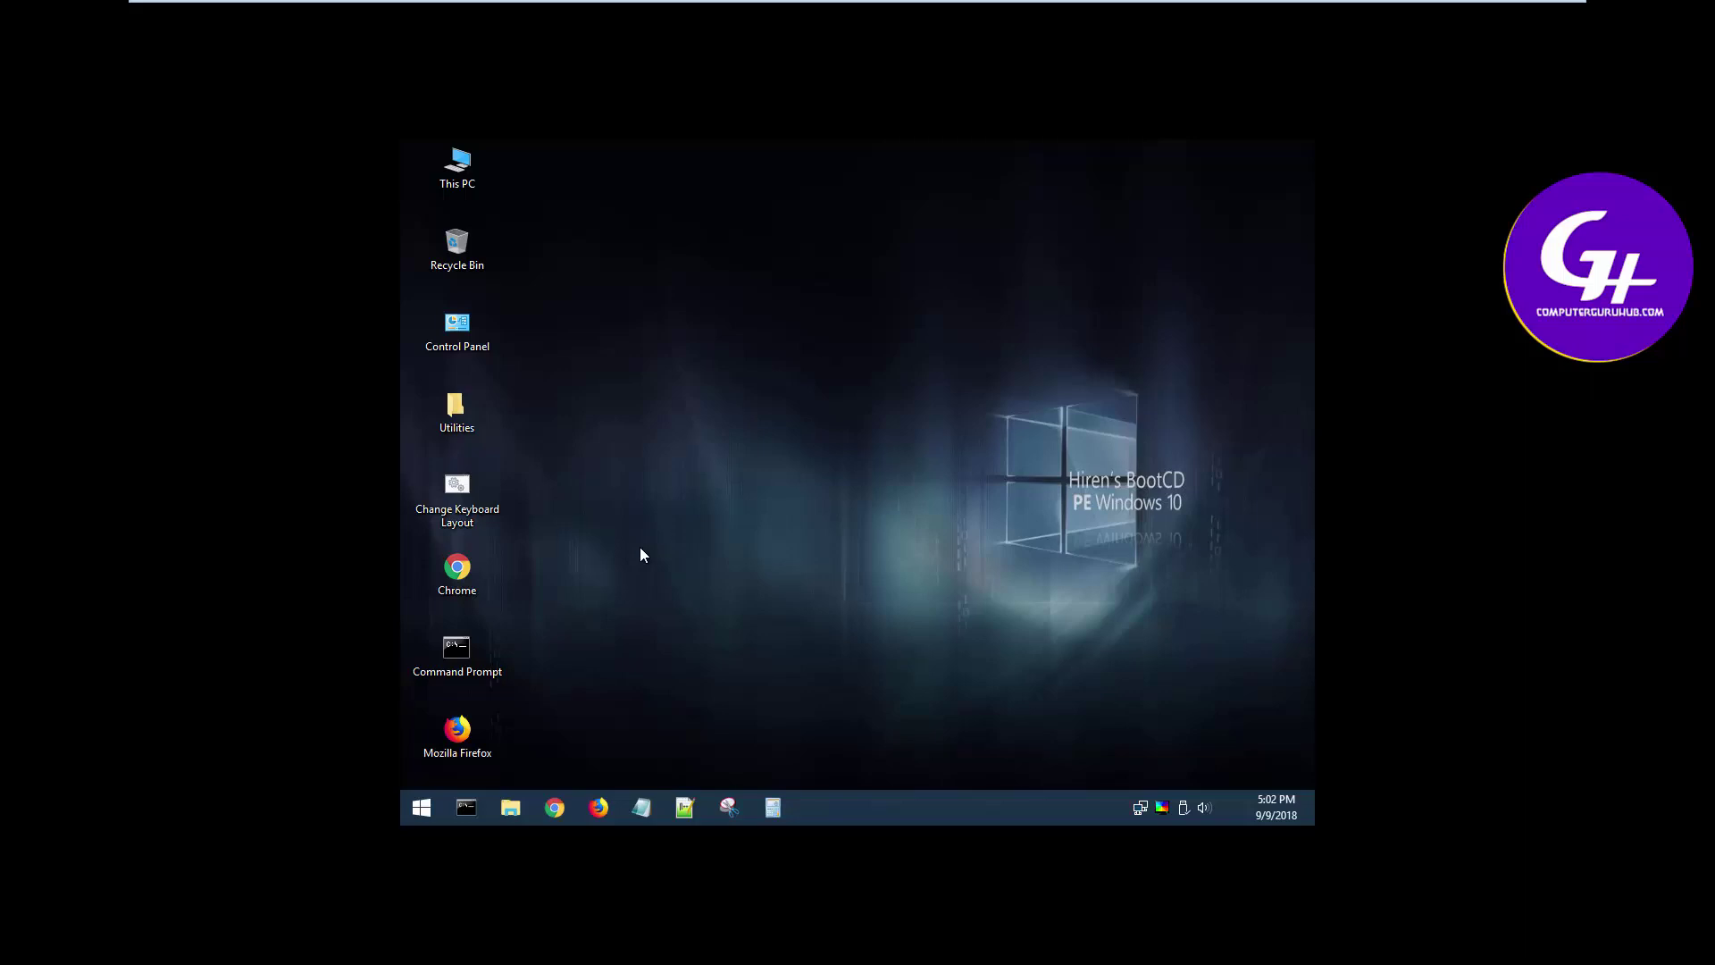
Open Start > All Programs and expand the Security > Passwords folder
{"action": "left_click", "coordinate": [424, 809]}
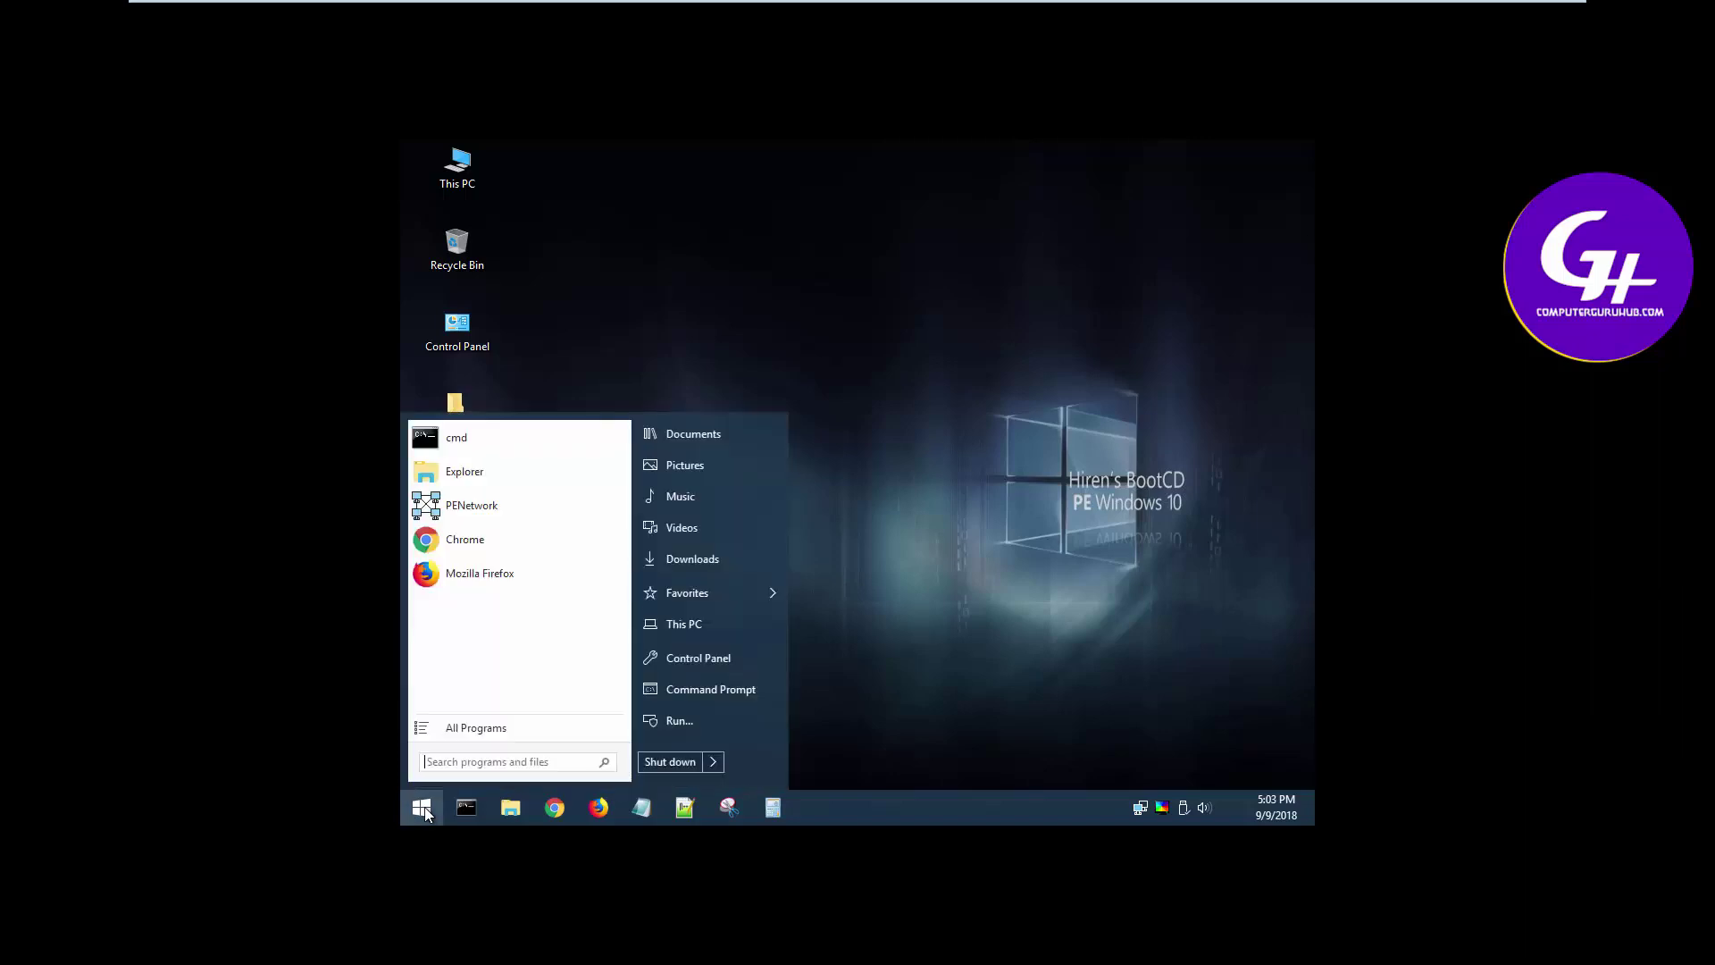
{"action": "left_click", "coordinate": [458, 730]}
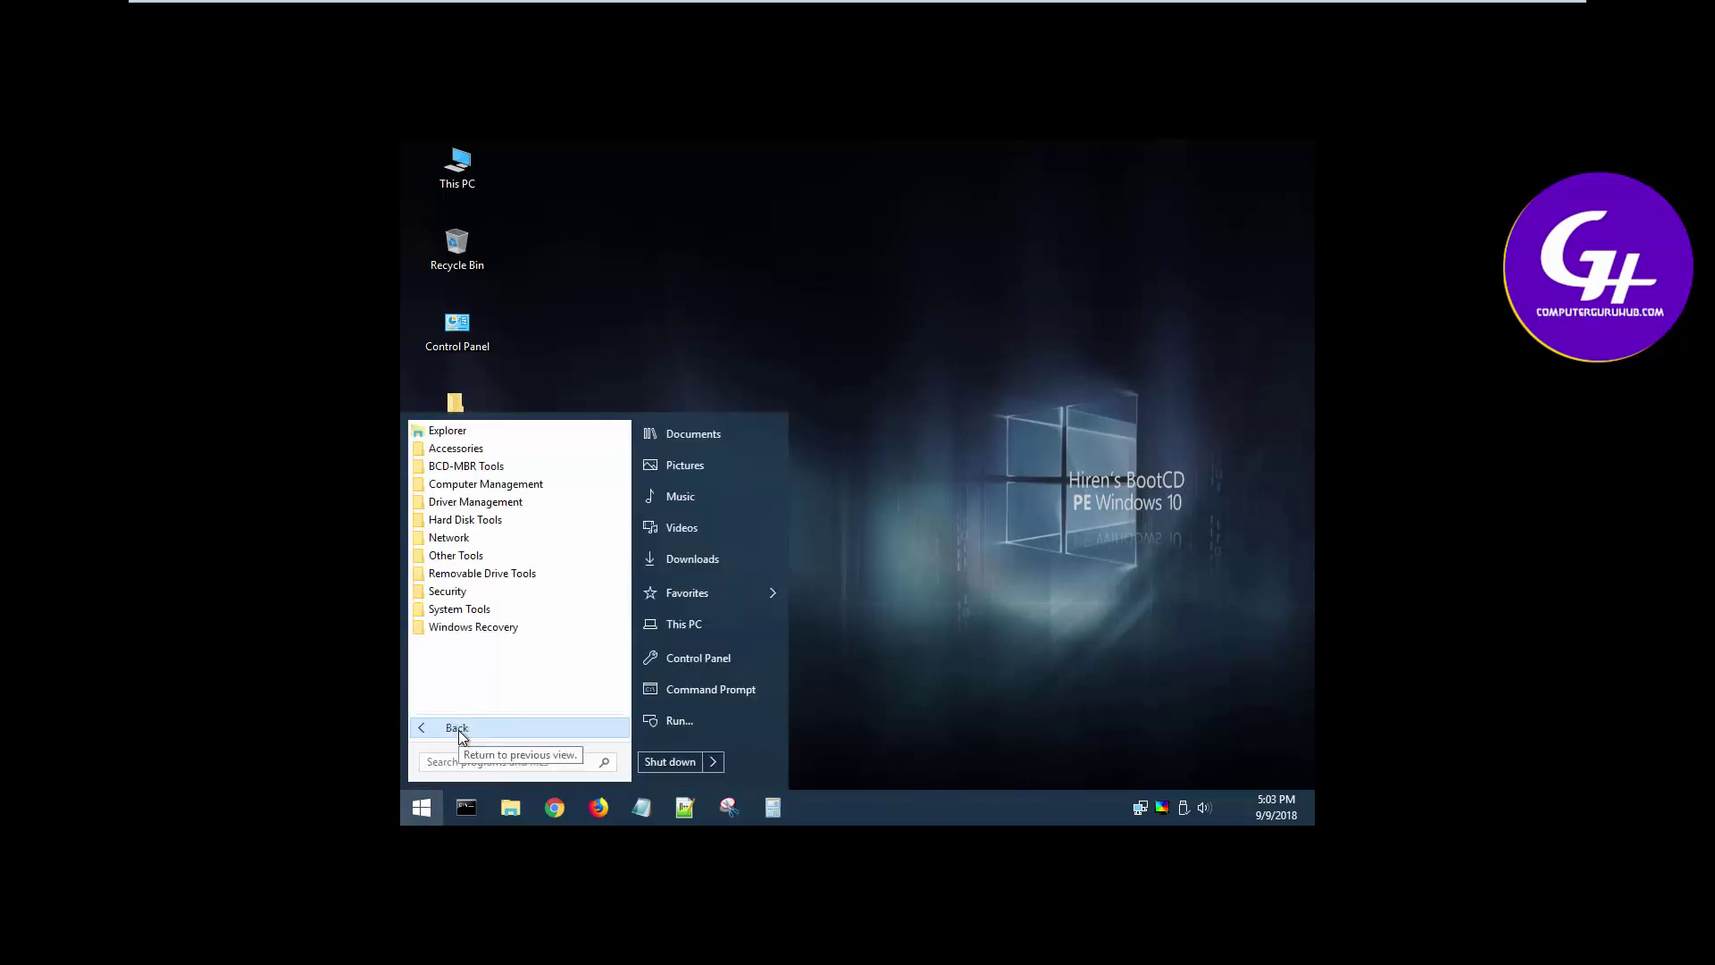
{"action": "left_click", "coordinate": [449, 594]}
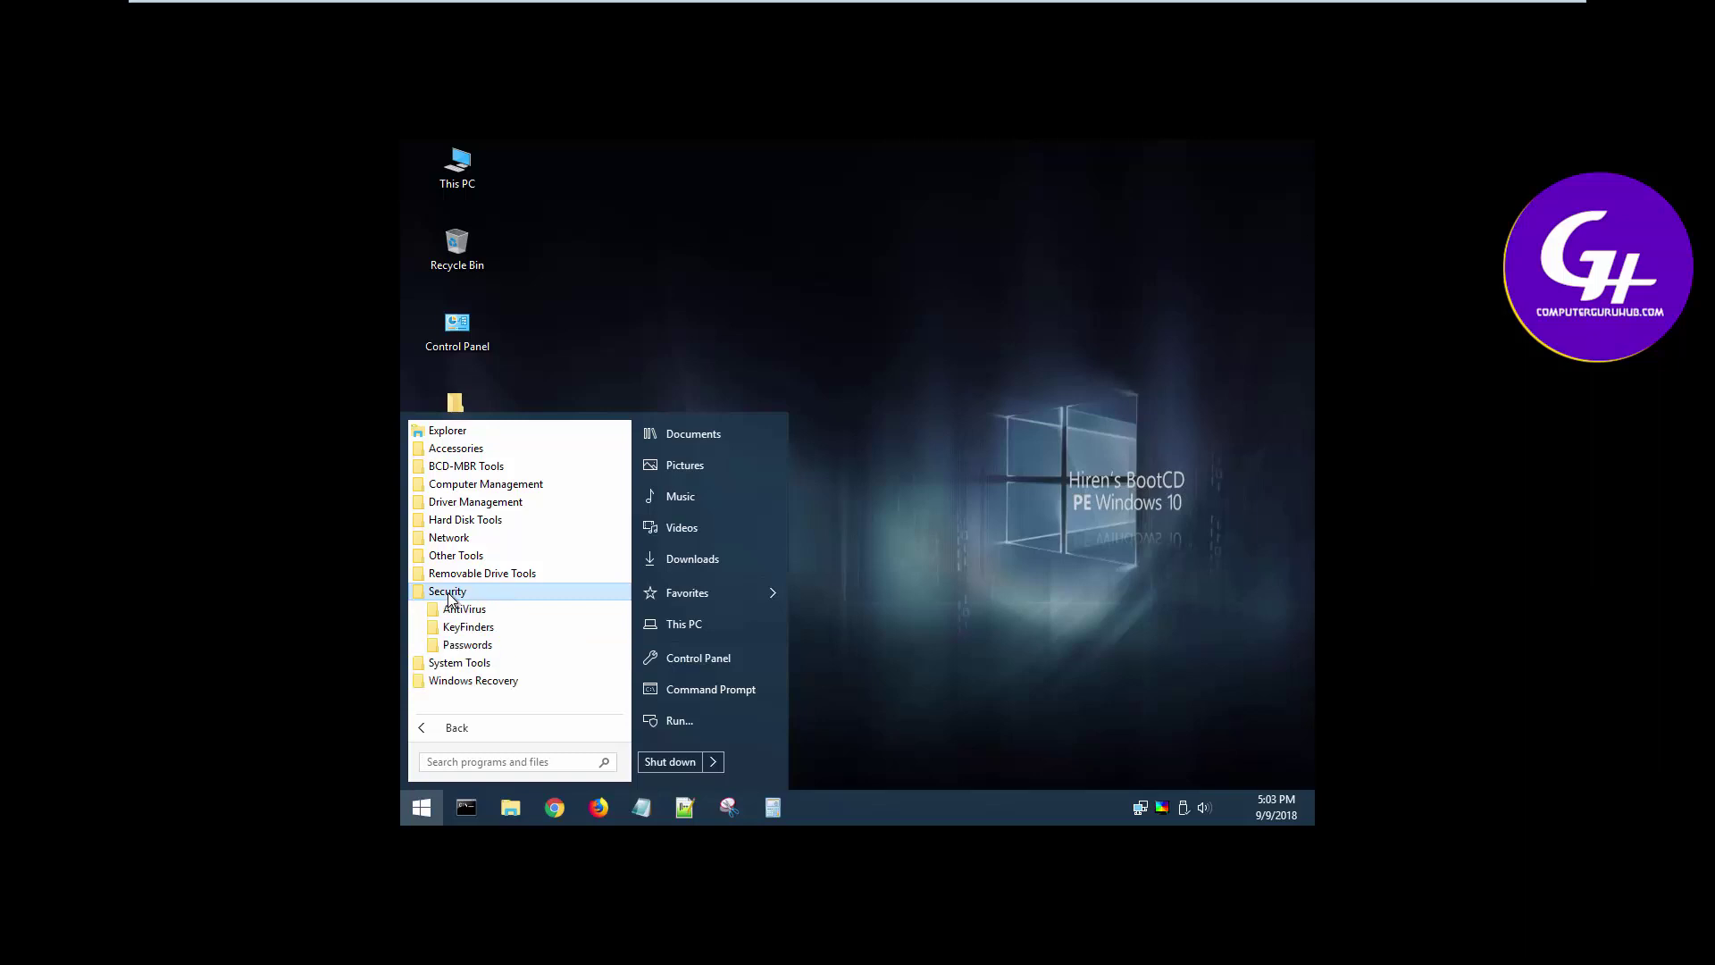
{"action": "left_click", "coordinate": [470, 648]}
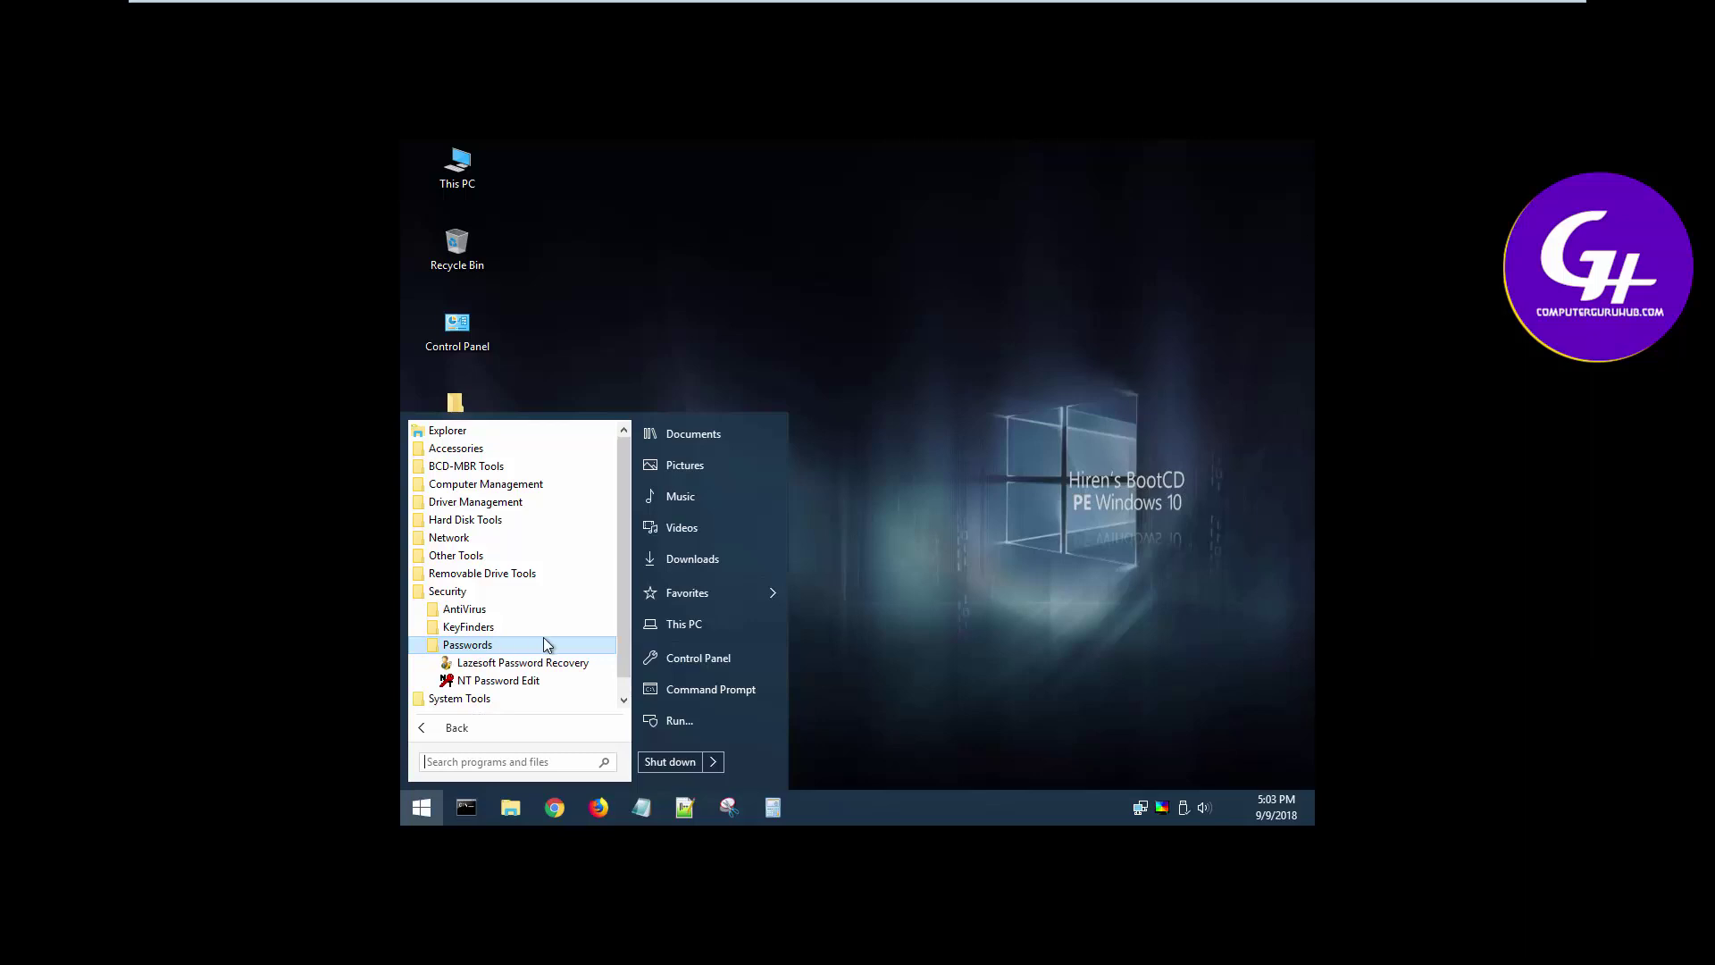
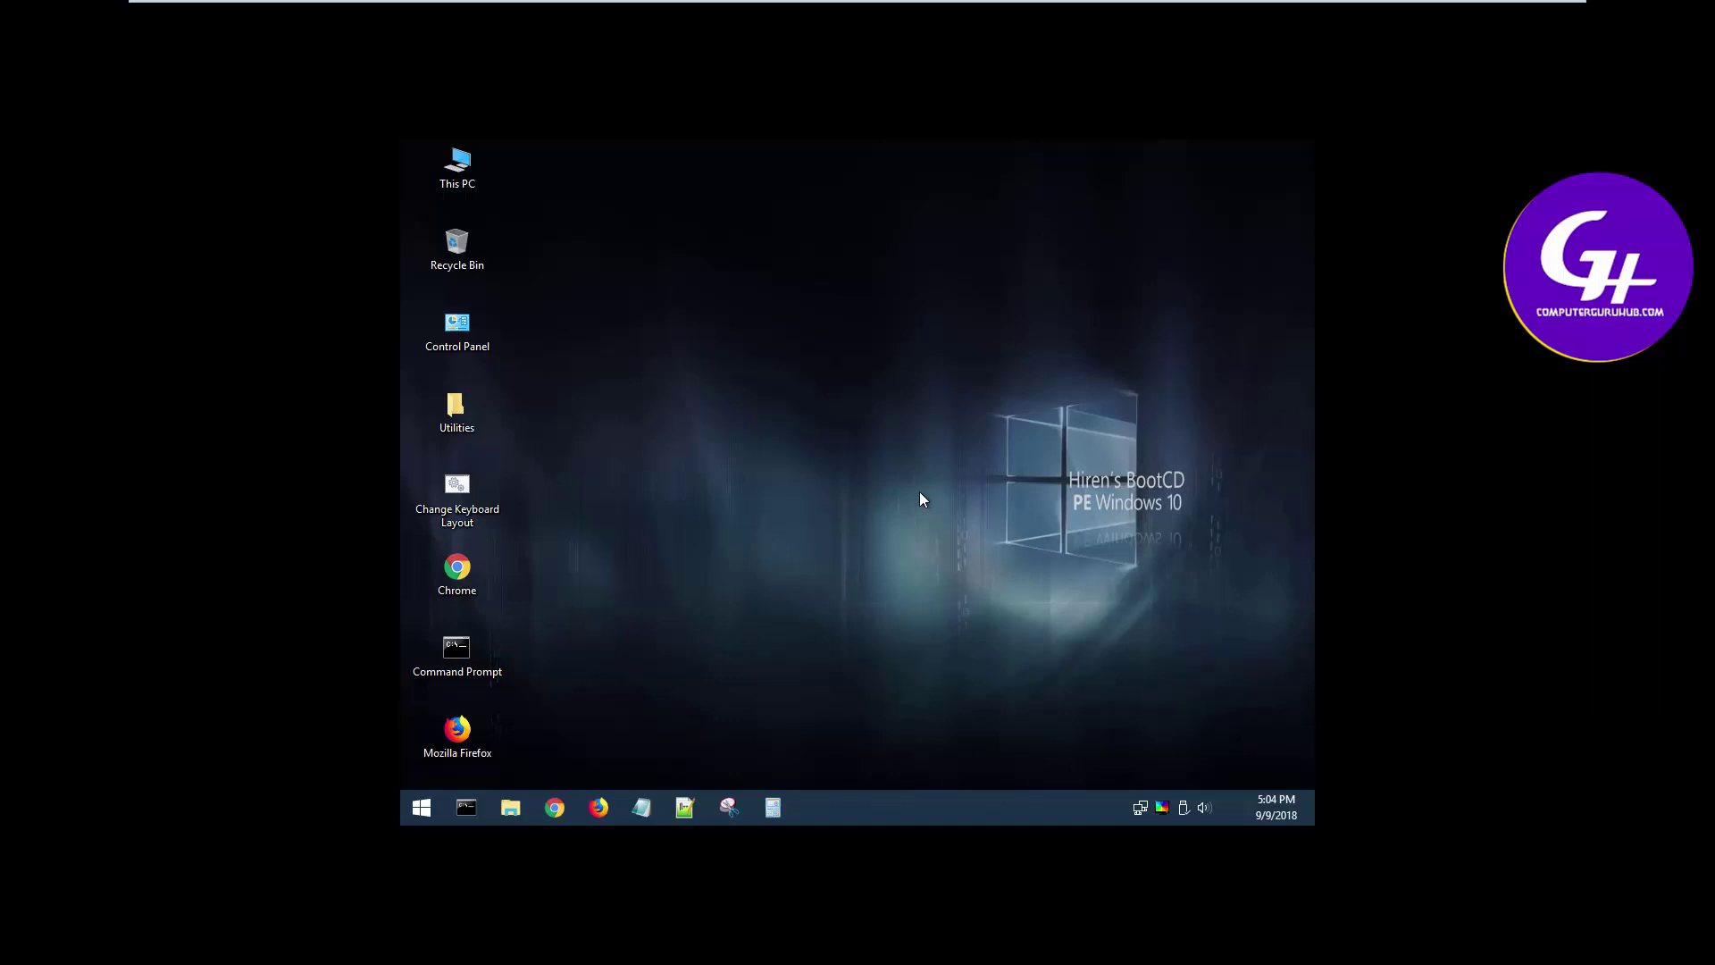
Restart the computer from the Hiren's BootCD PE Start menu's shut-down options
{"action": "left_click", "coordinate": [416, 804]}
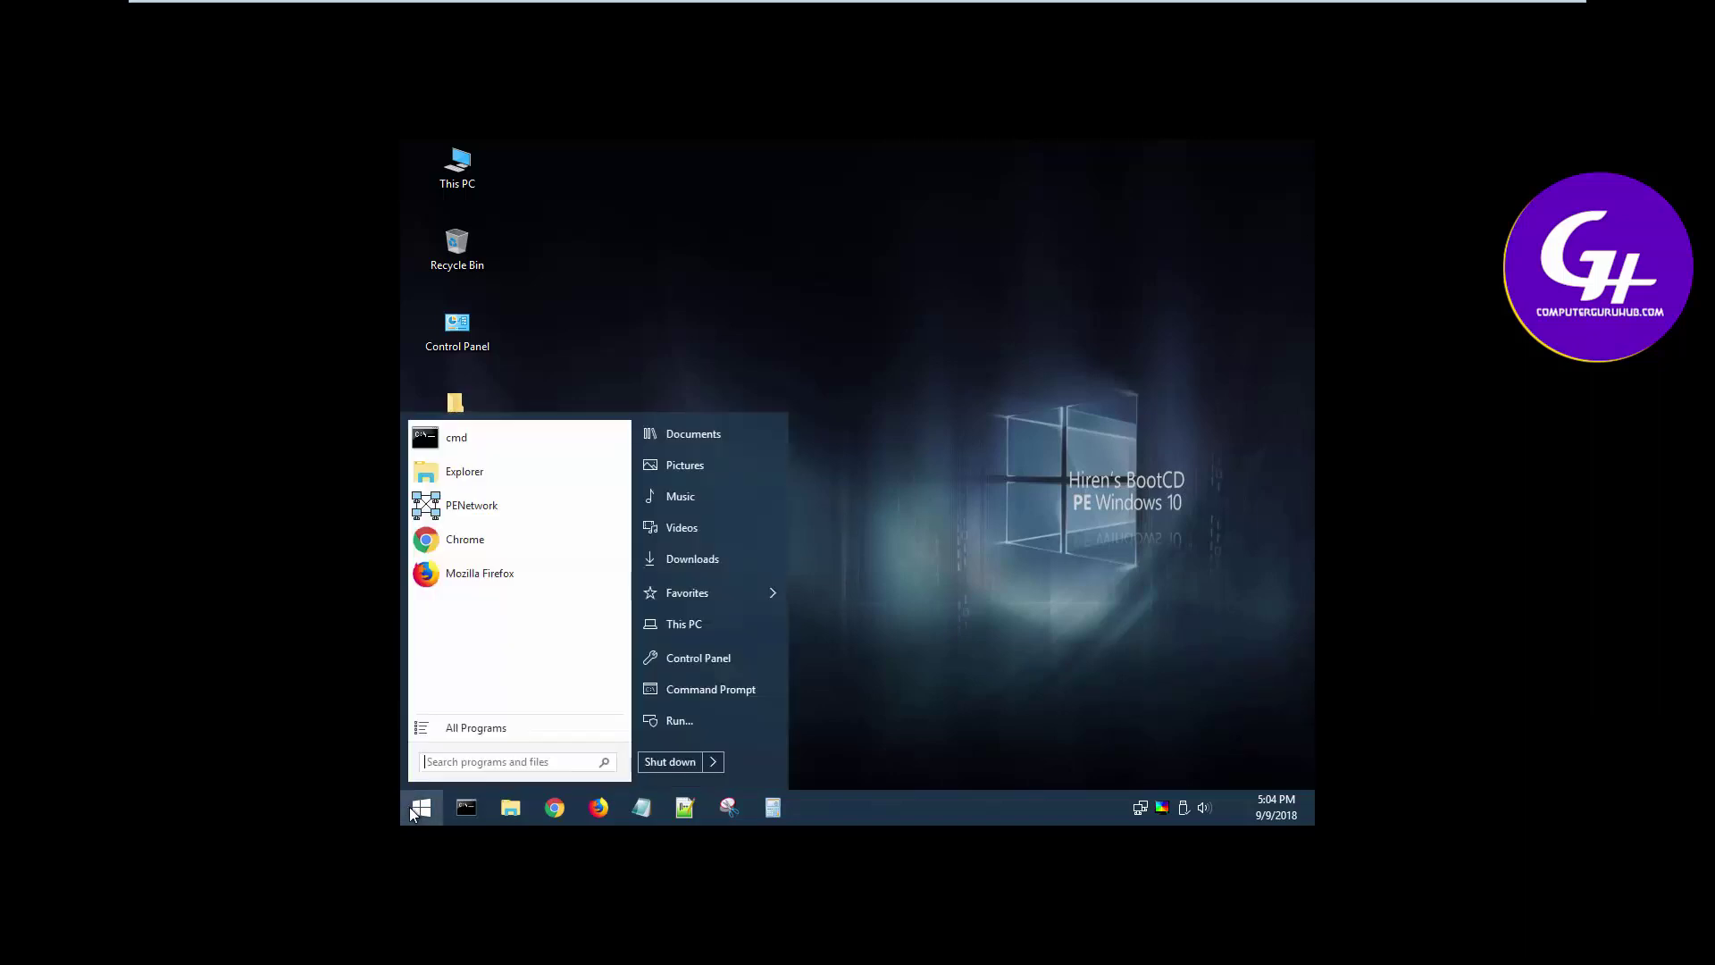
{"action": "left_click", "coordinate": [714, 764]}
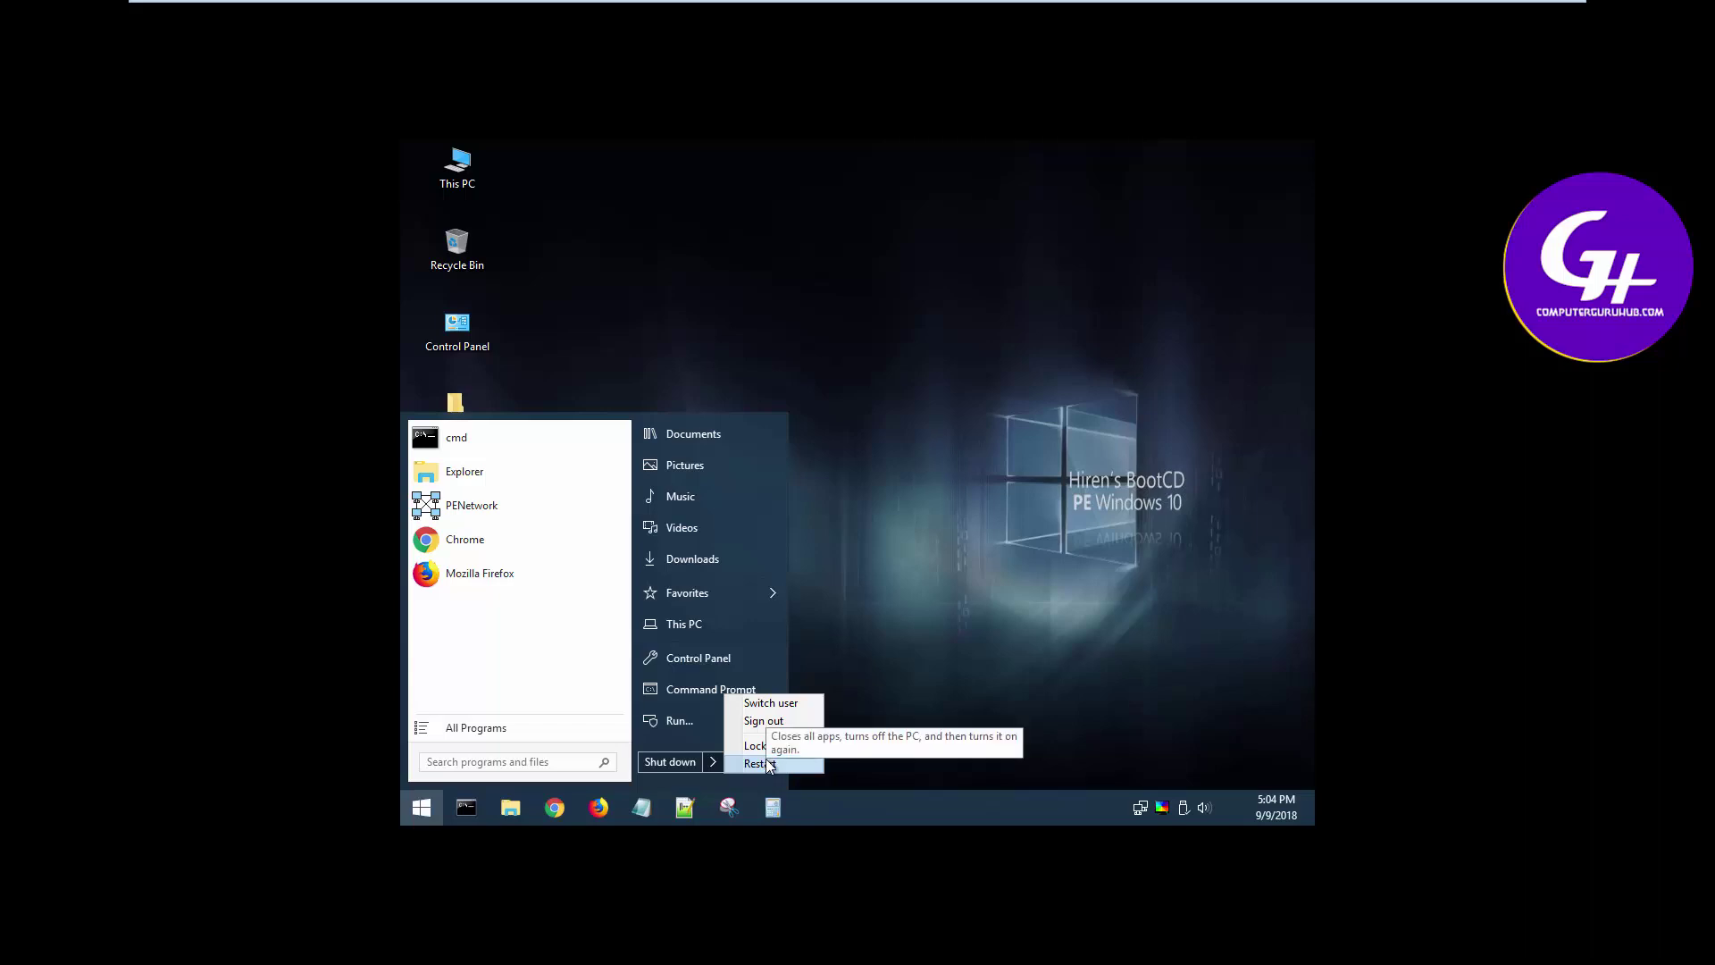
{"action": "left_click", "coordinate": [758, 764]}
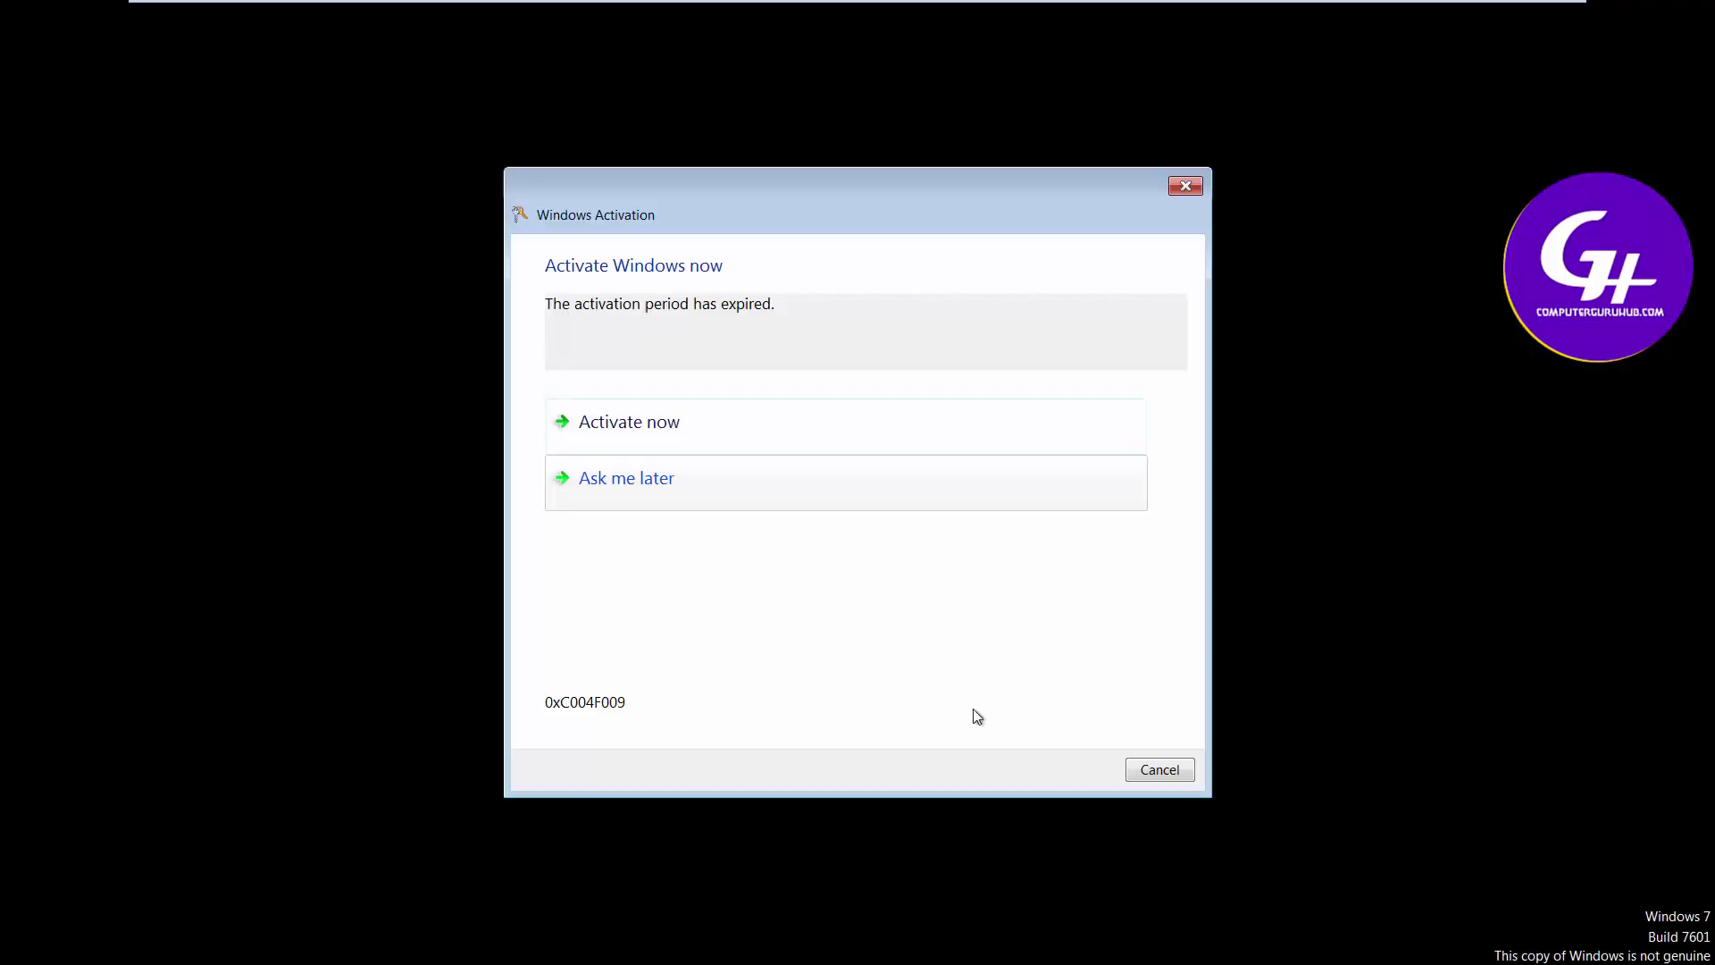
Cancel the expired Windows Activation dialog so the desktop loads
{"action": "left_click", "coordinate": [1147, 778]}
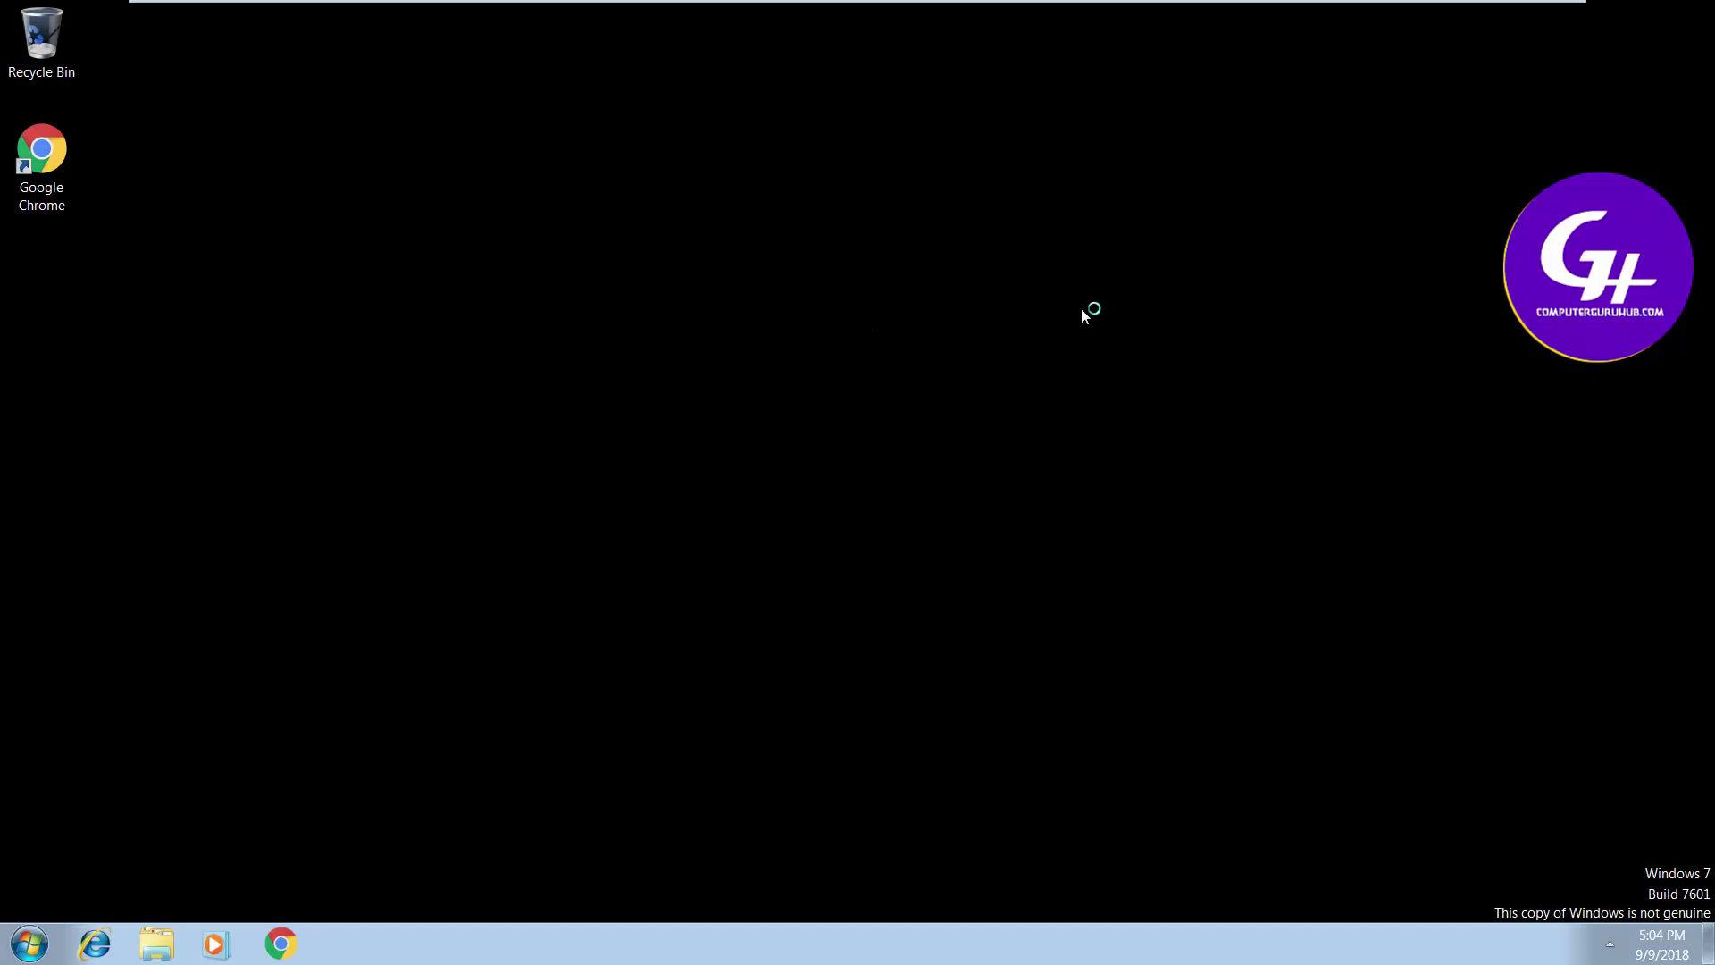
Log off the current user via the Start menu's shut-down options
{"action": "left_click", "coordinate": [29, 949]}
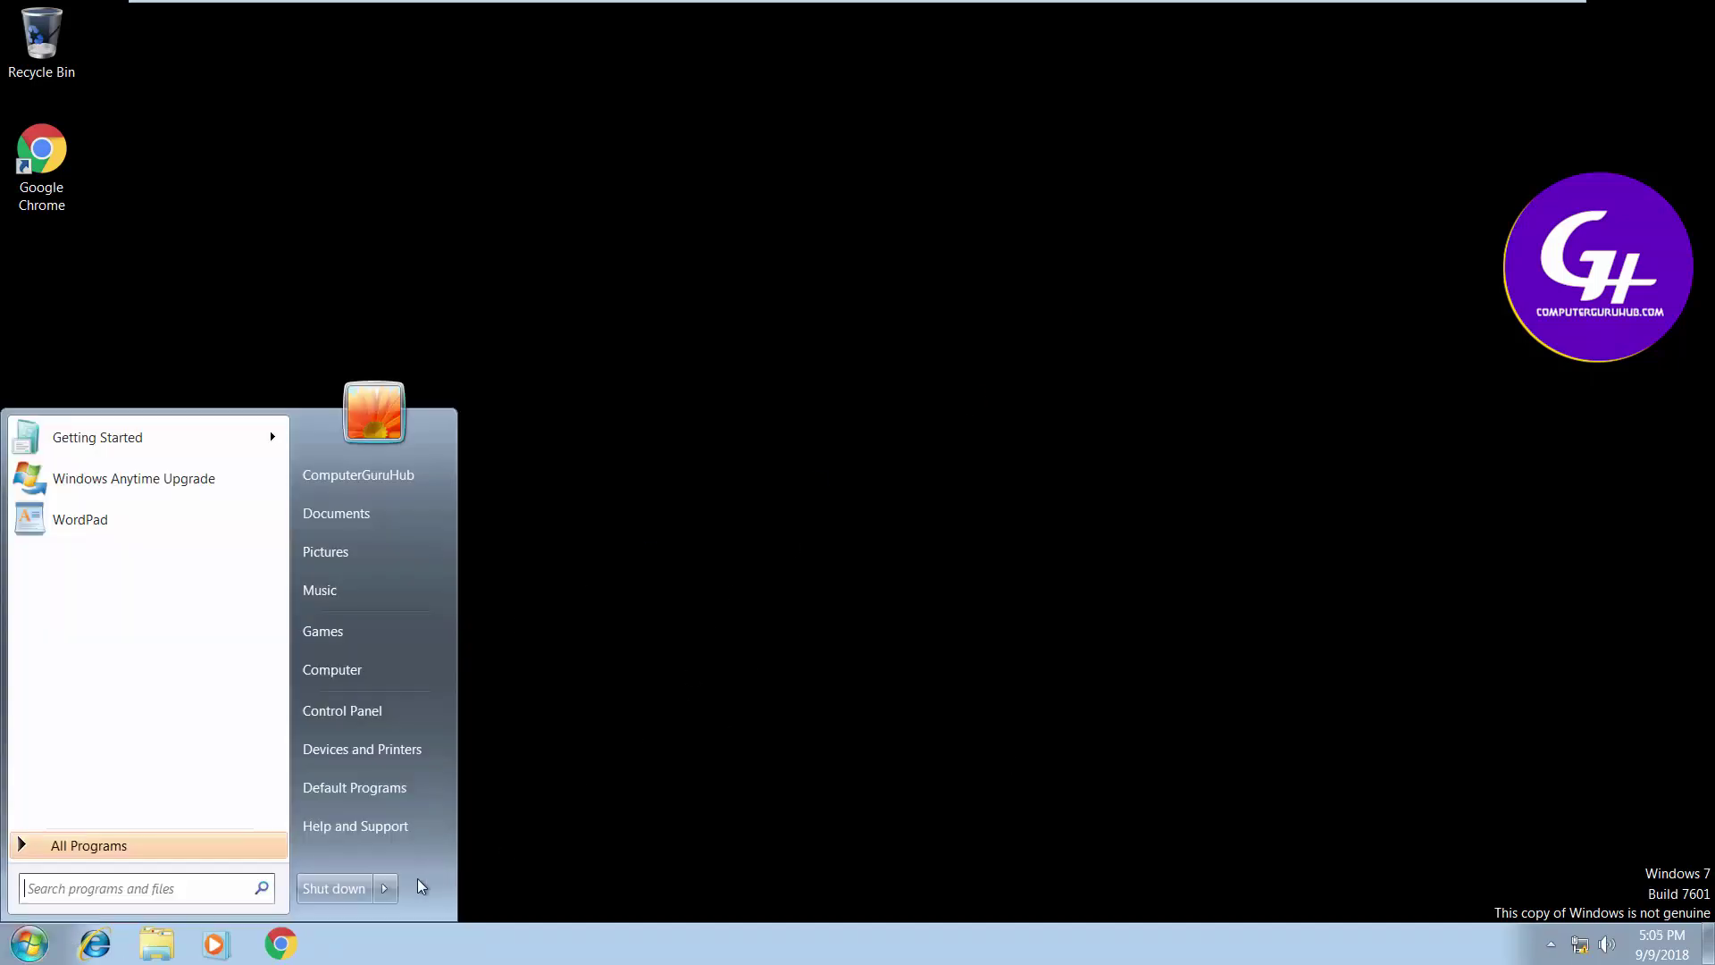
{"action": "left_click", "coordinate": [384, 888]}
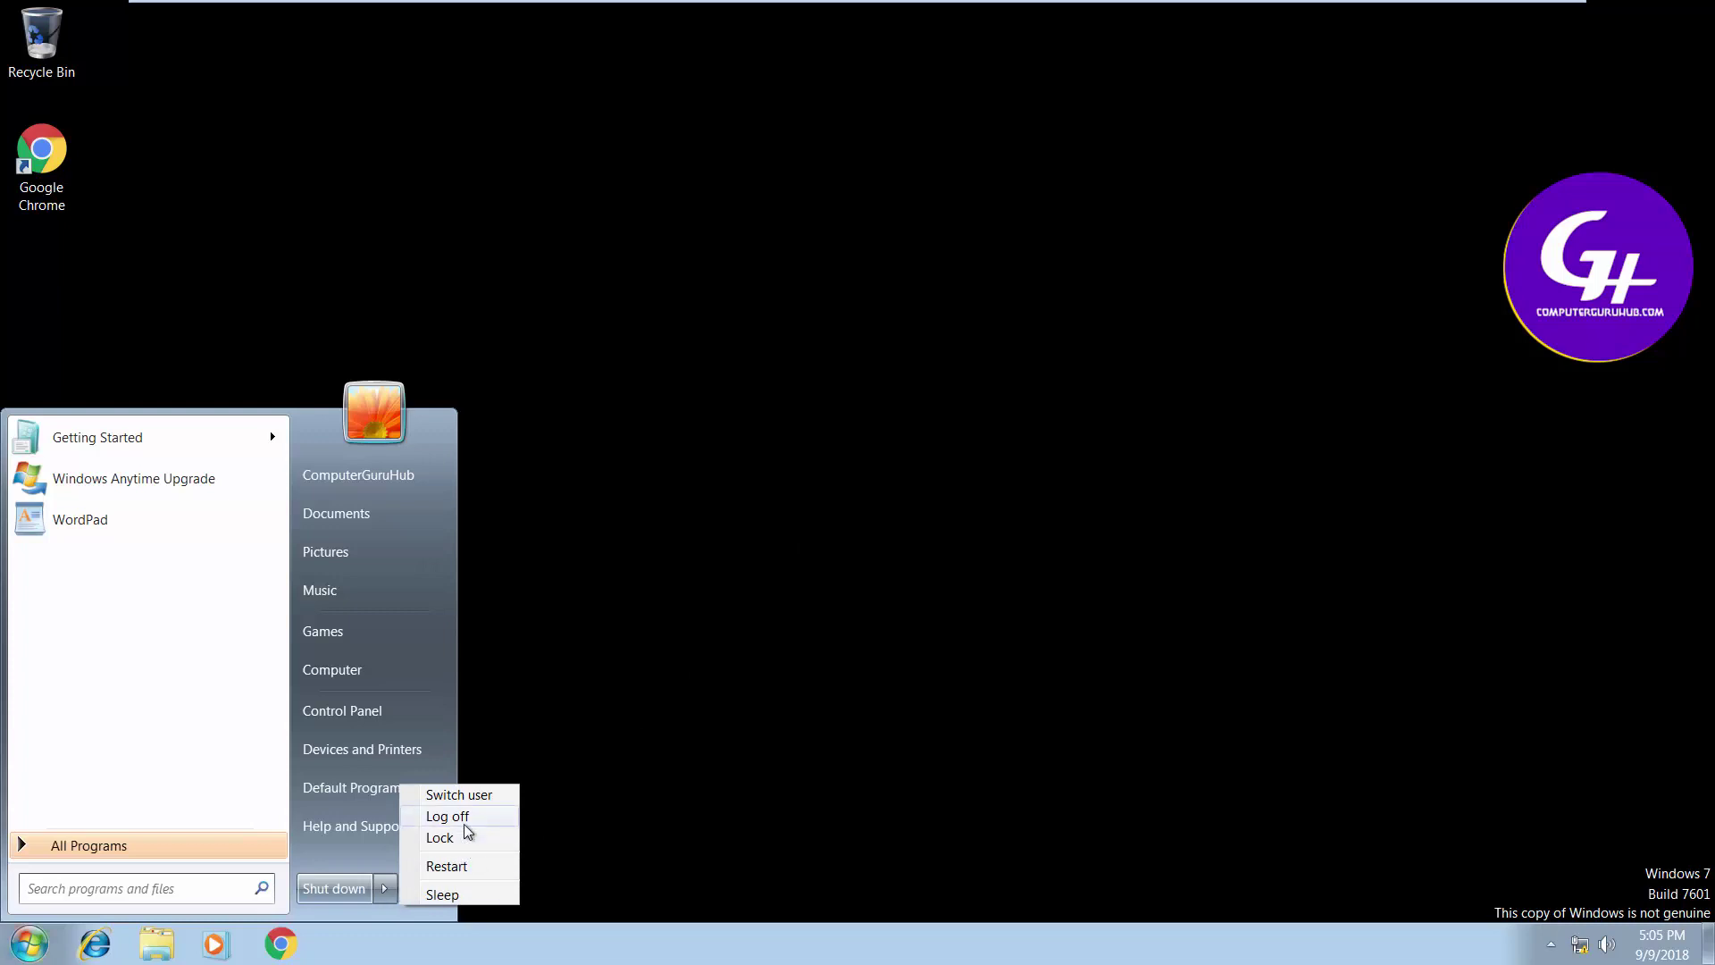
{"action": "left_click", "coordinate": [463, 822]}
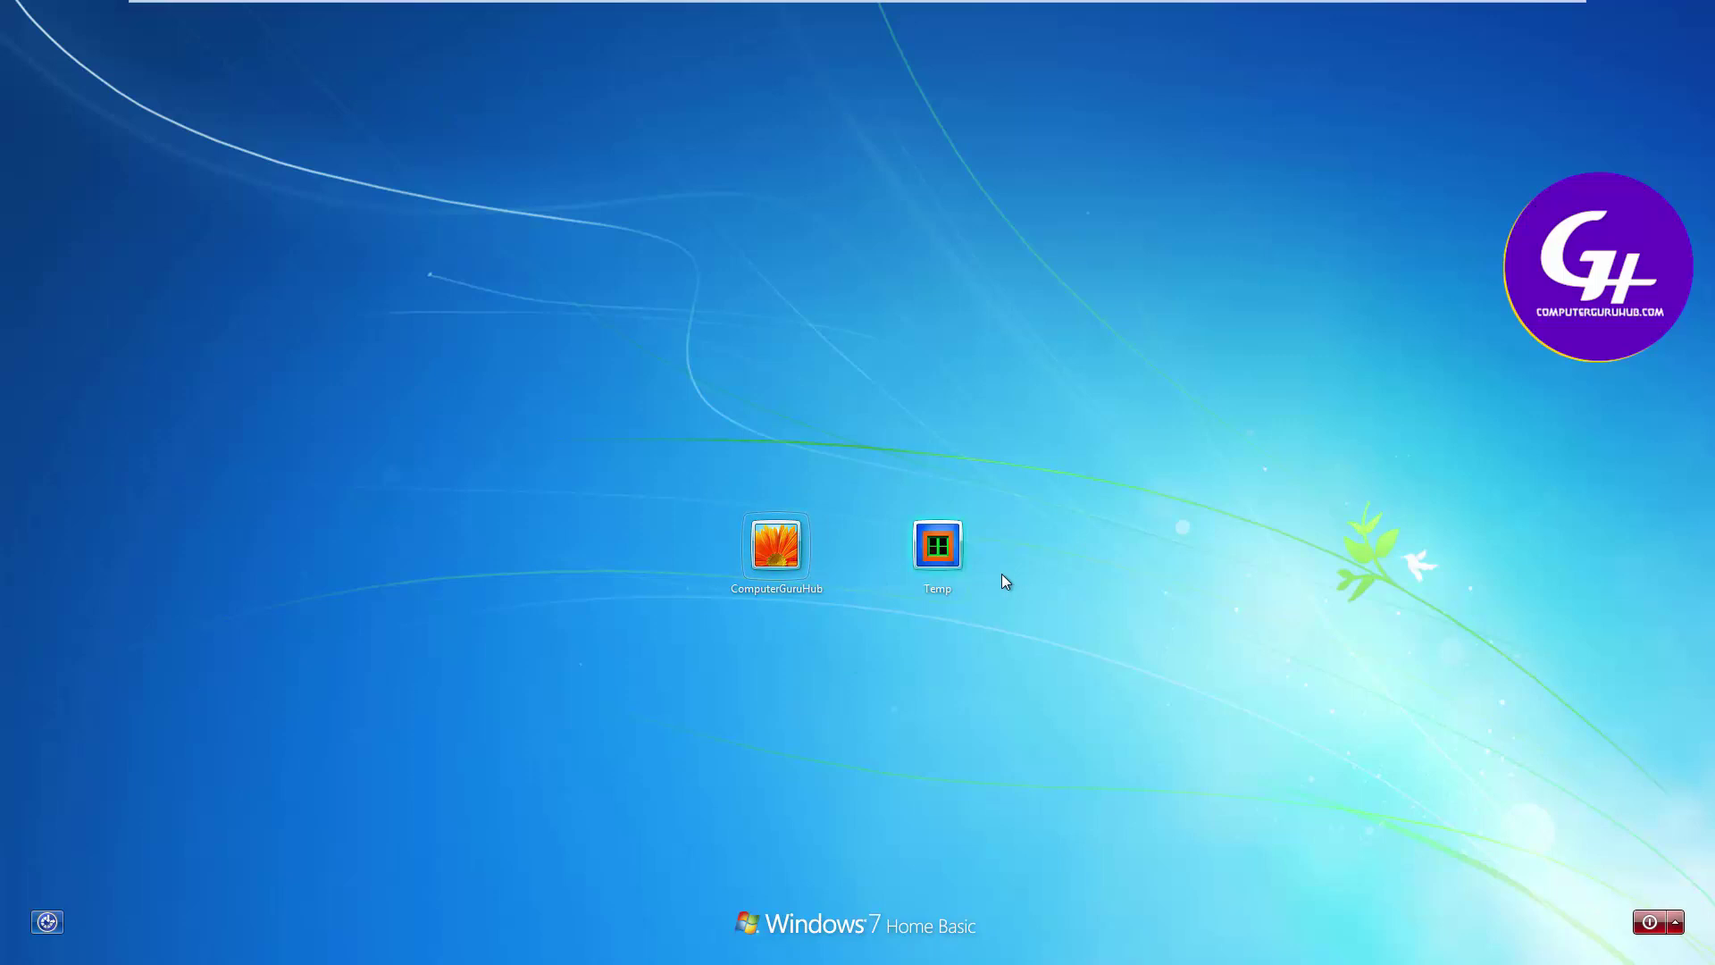
Sign in as Temp, cancel the activation reminder, and postpone the VMware Tools log-off
{"action": "left_click", "coordinate": [952, 558]}
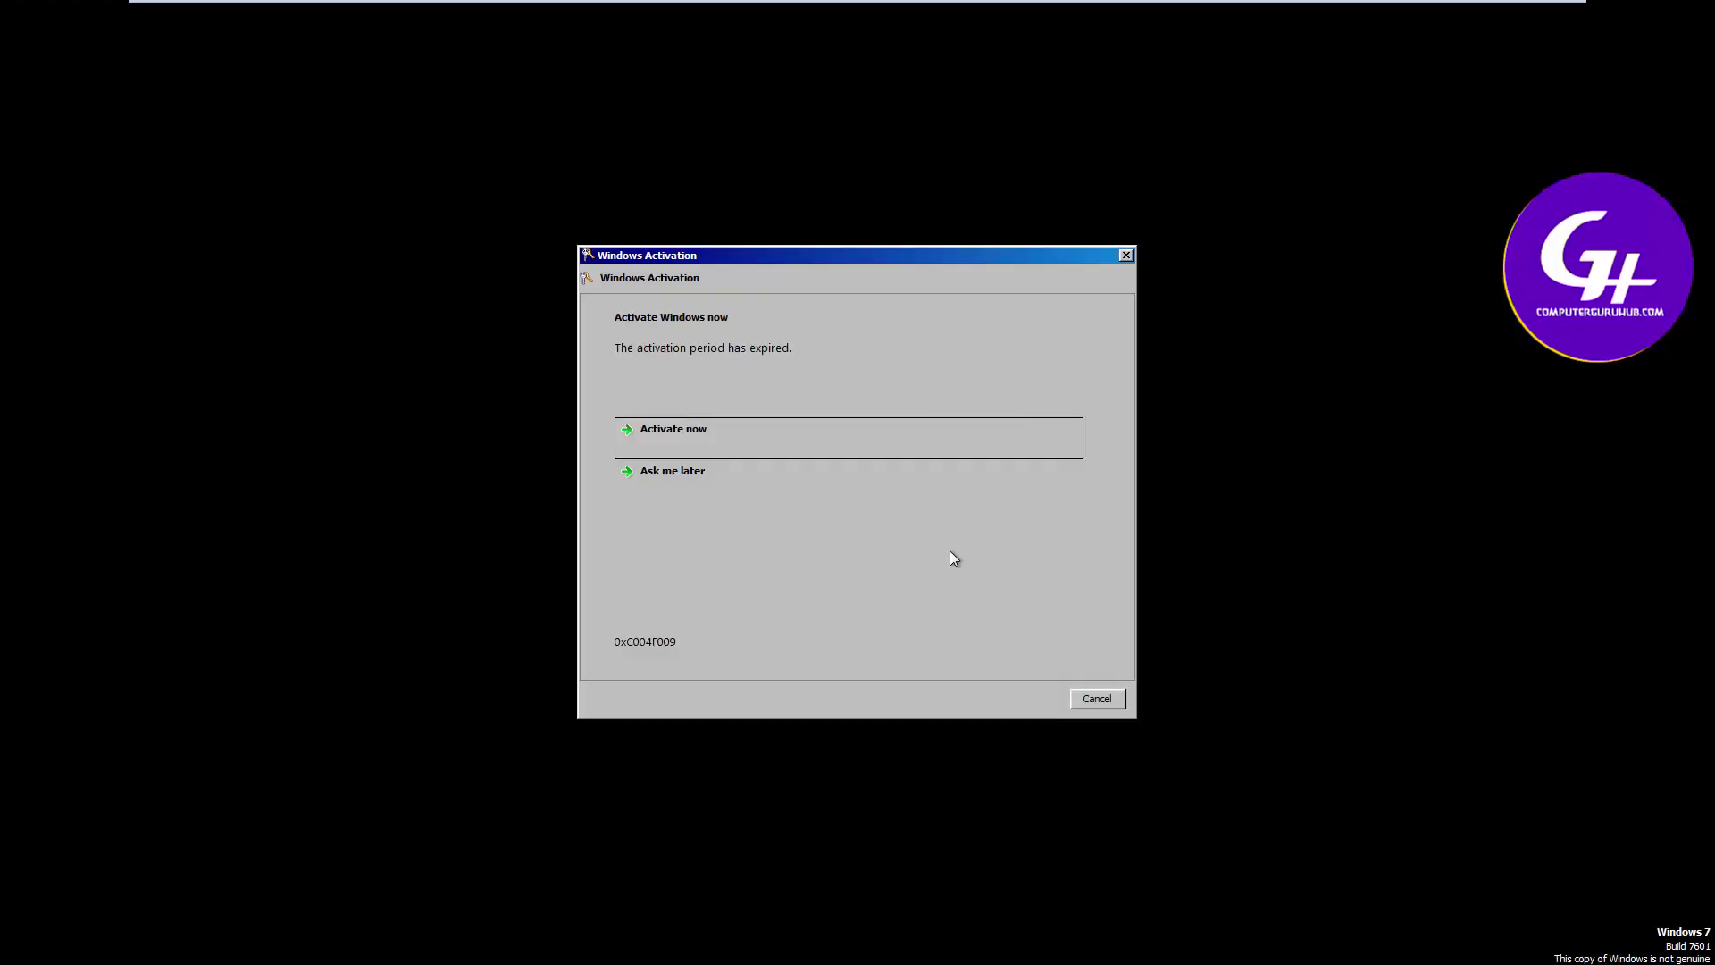
{"action": "left_click", "coordinate": [1097, 698]}
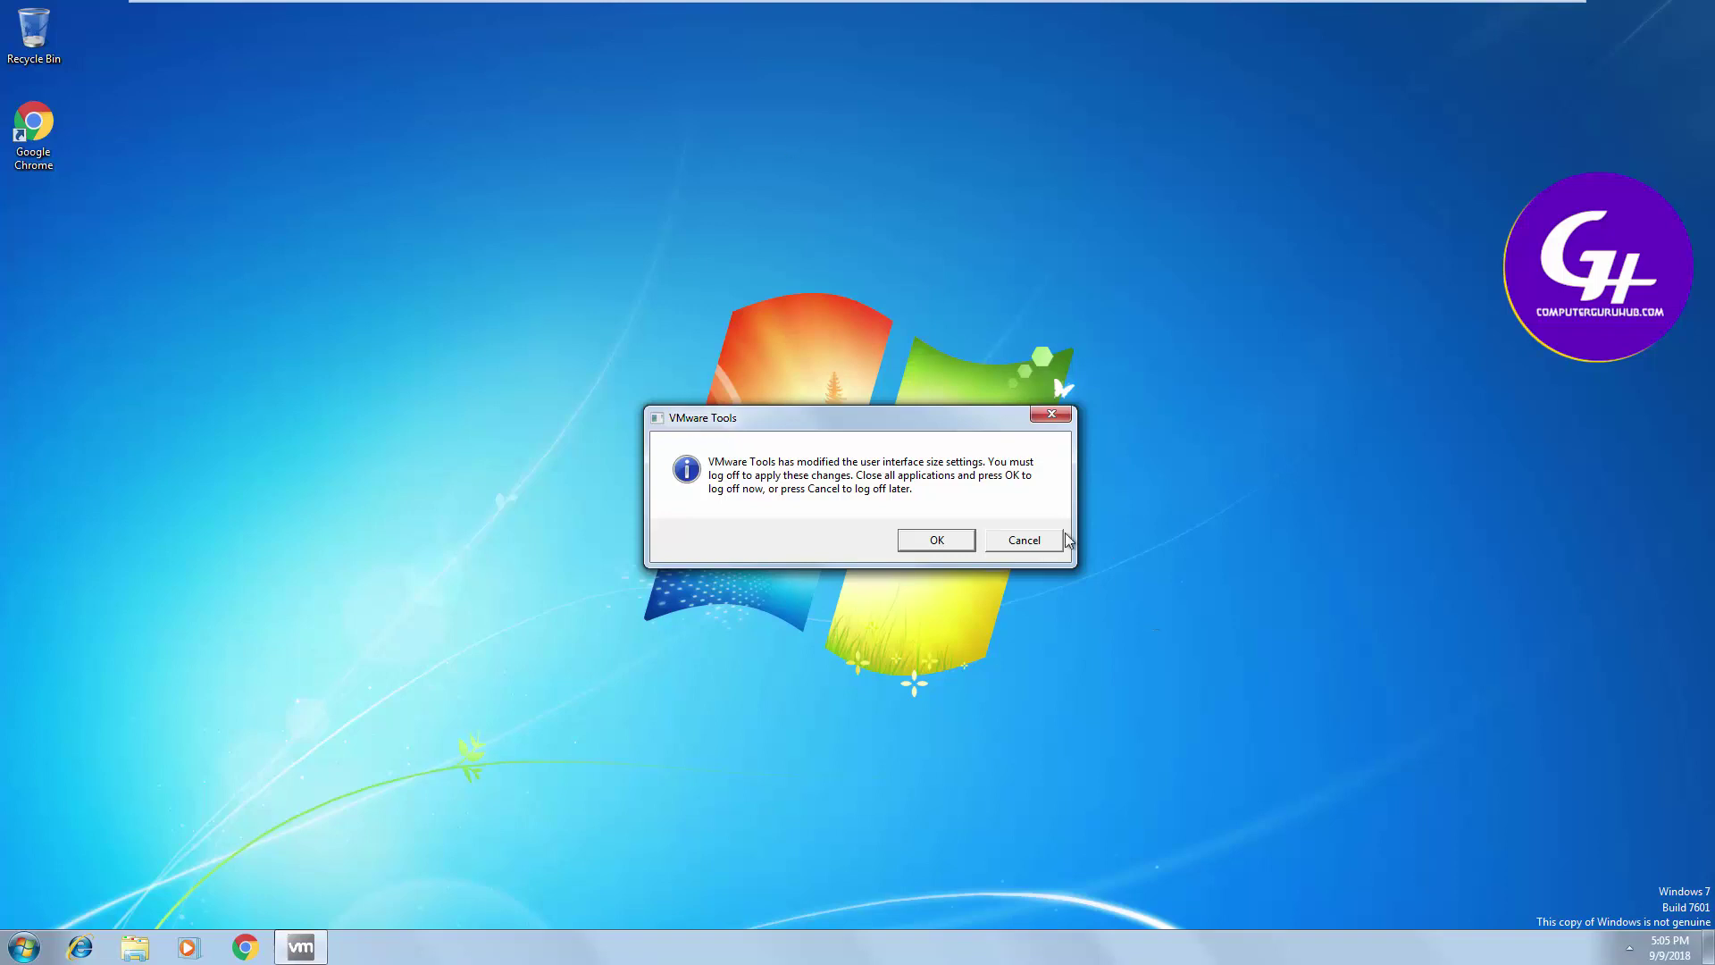
{"action": "left_click", "coordinate": [1036, 541]}
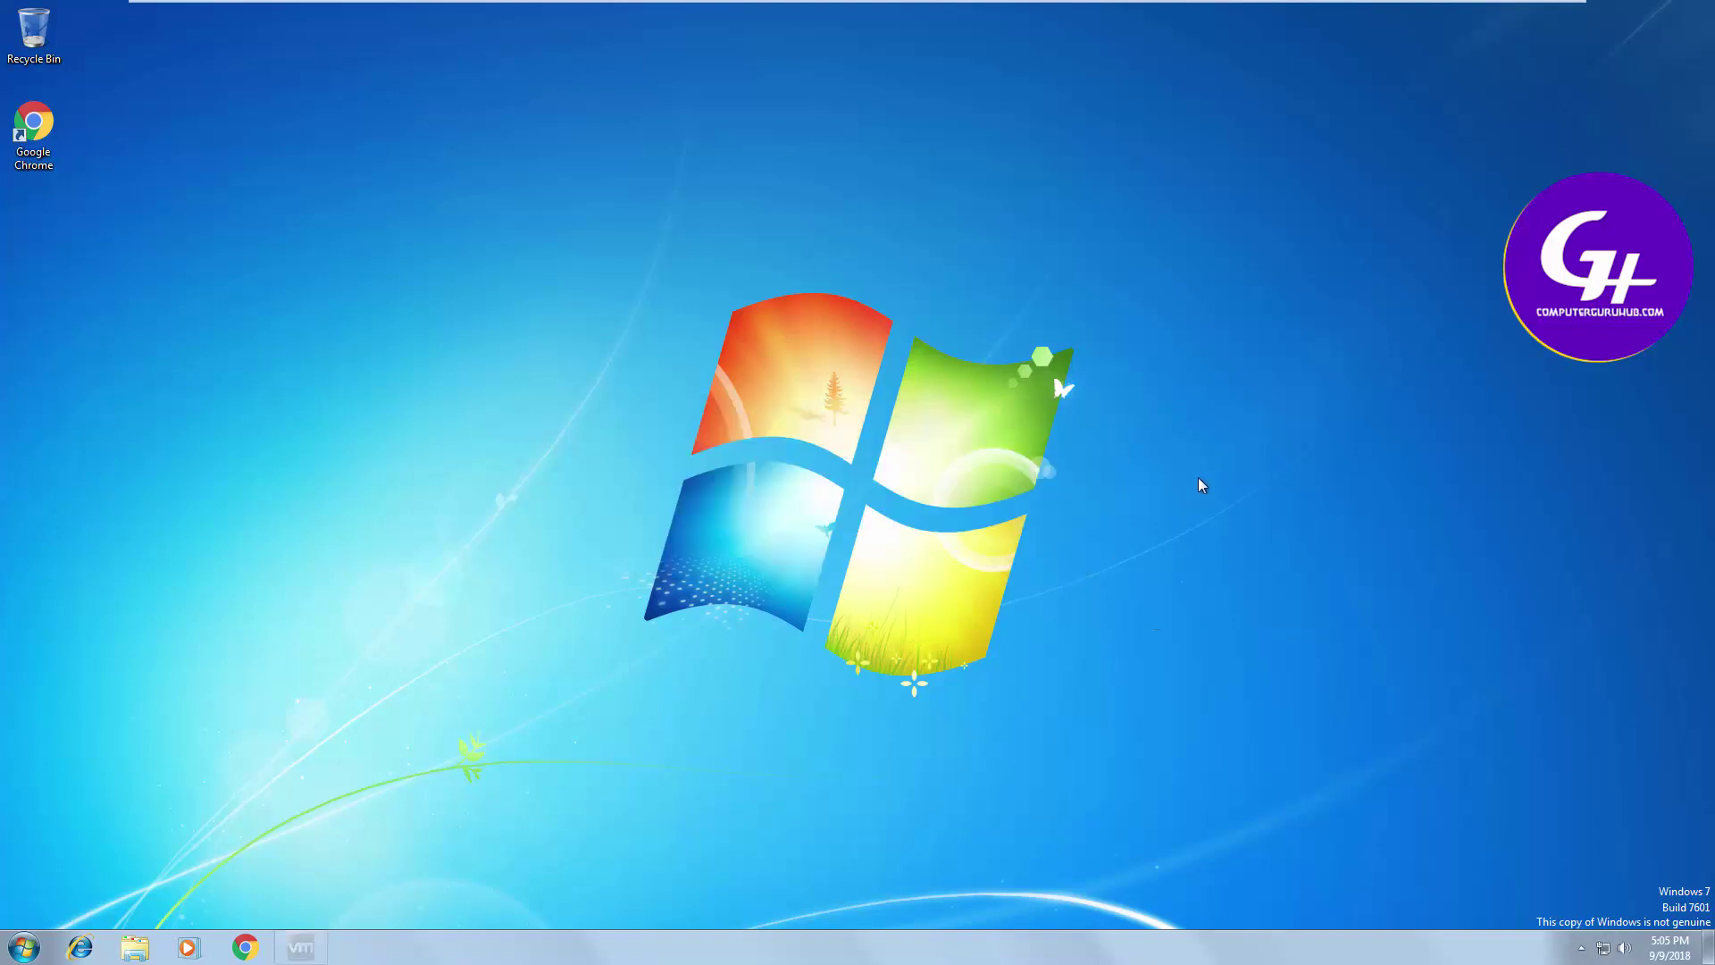